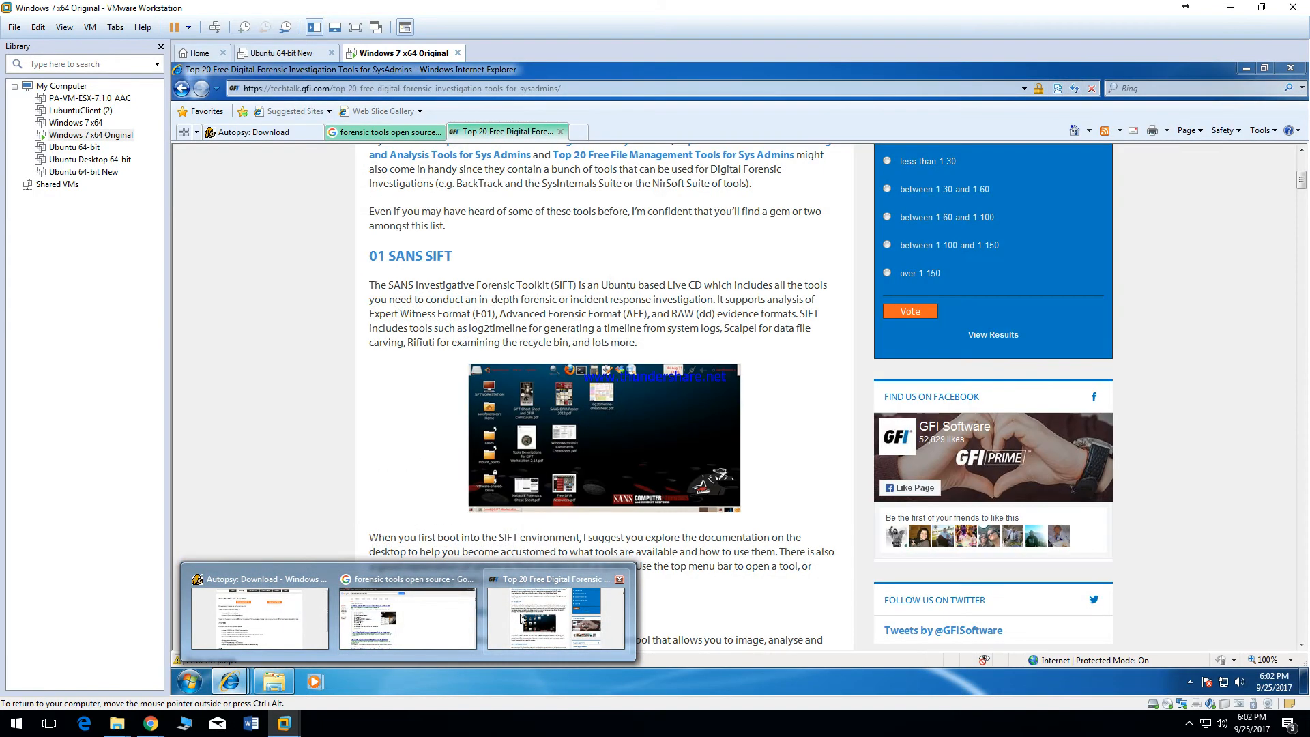
# - Open the article on the top 20 free digital forensic tools and review its entries from SANS SIFT through Oxygen Forensic Suite
pyautogui.click(521, 618)
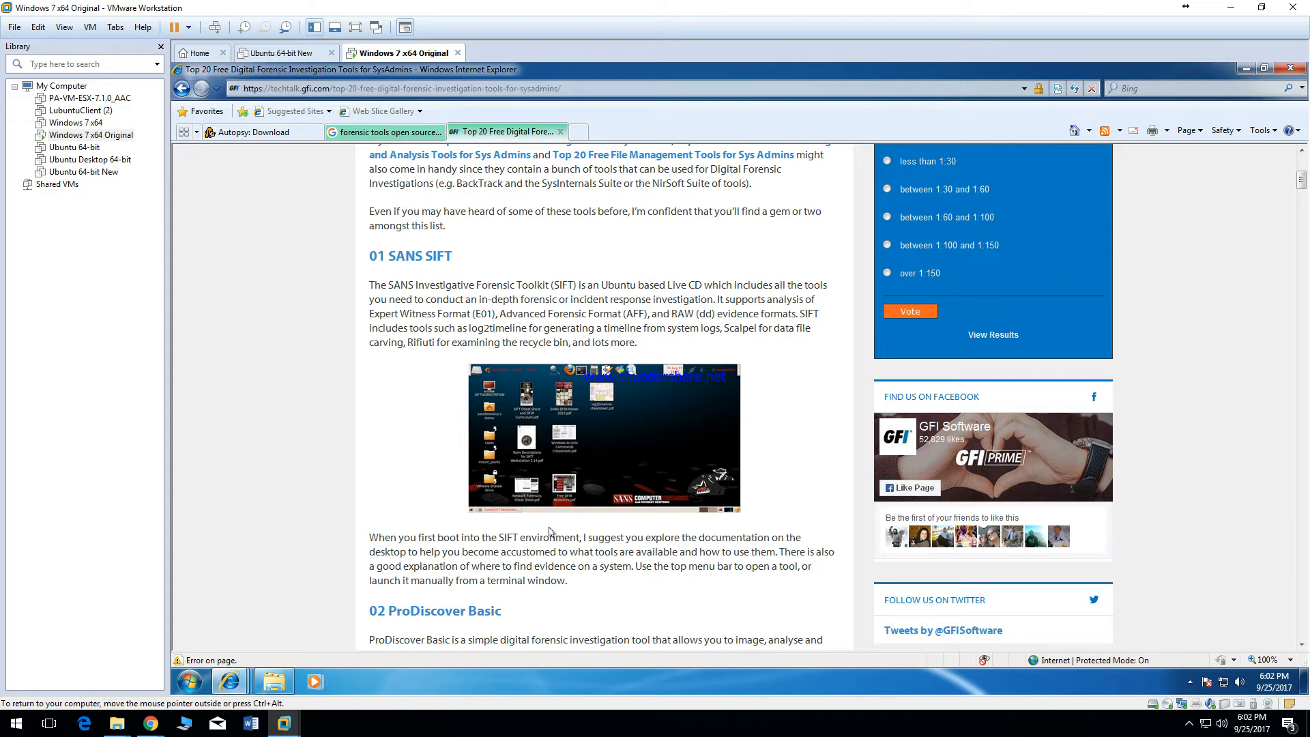
pyautogui.scroll(-1, 549, 533)
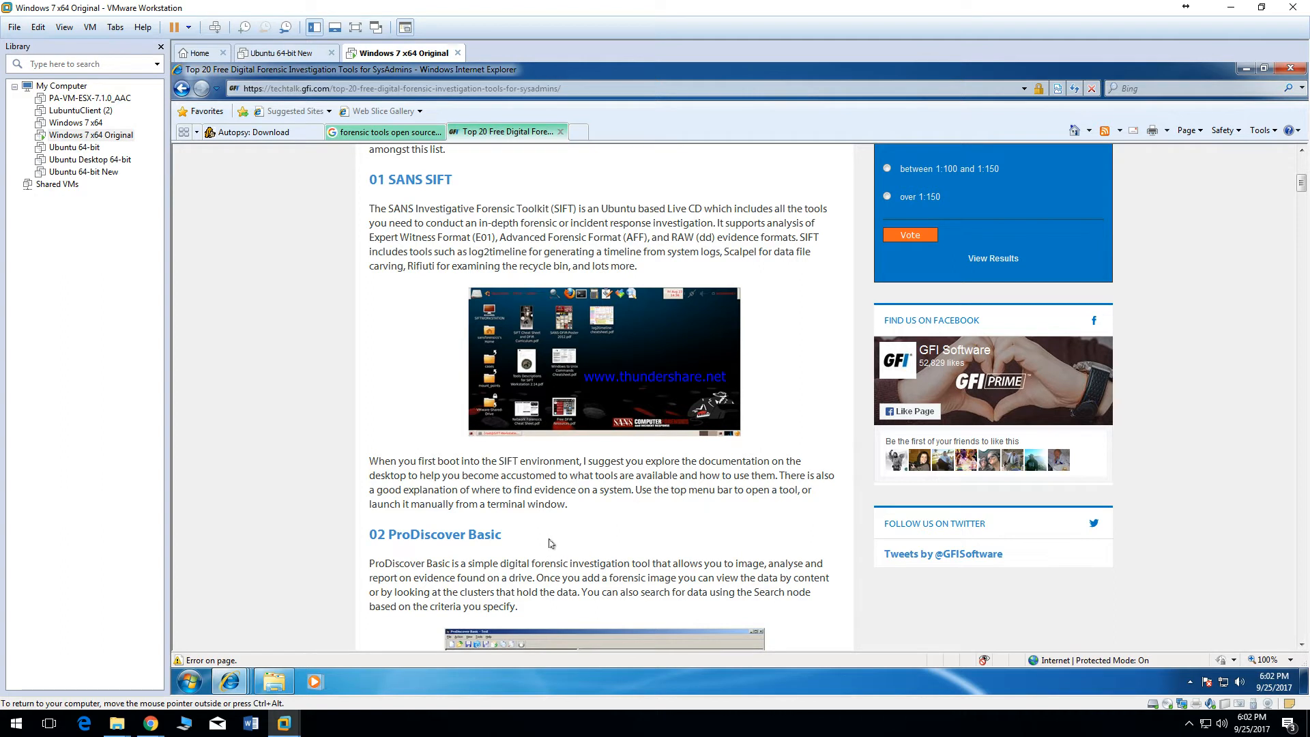
pyautogui.scroll(-1, 550, 543)
pyautogui.scroll(-1, 550, 544)
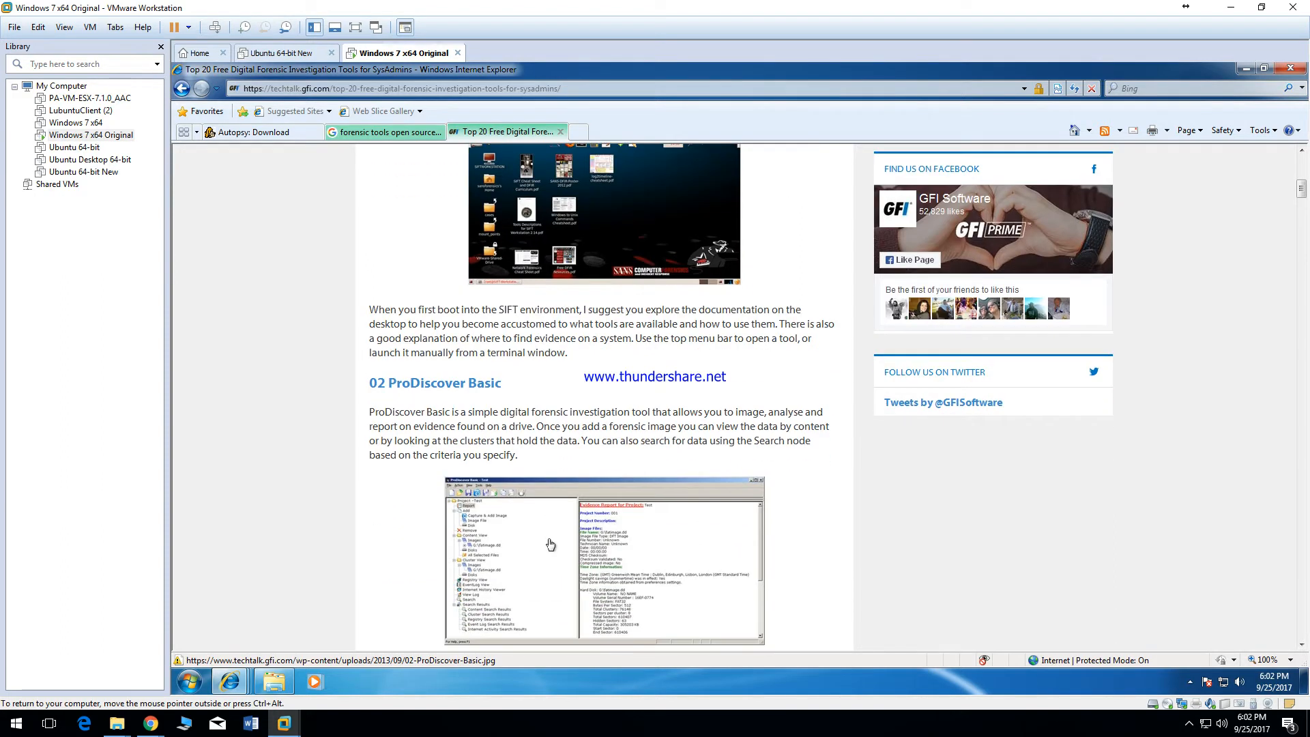
pyautogui.scroll(2, 535, 403)
pyautogui.scroll(1, 535, 403)
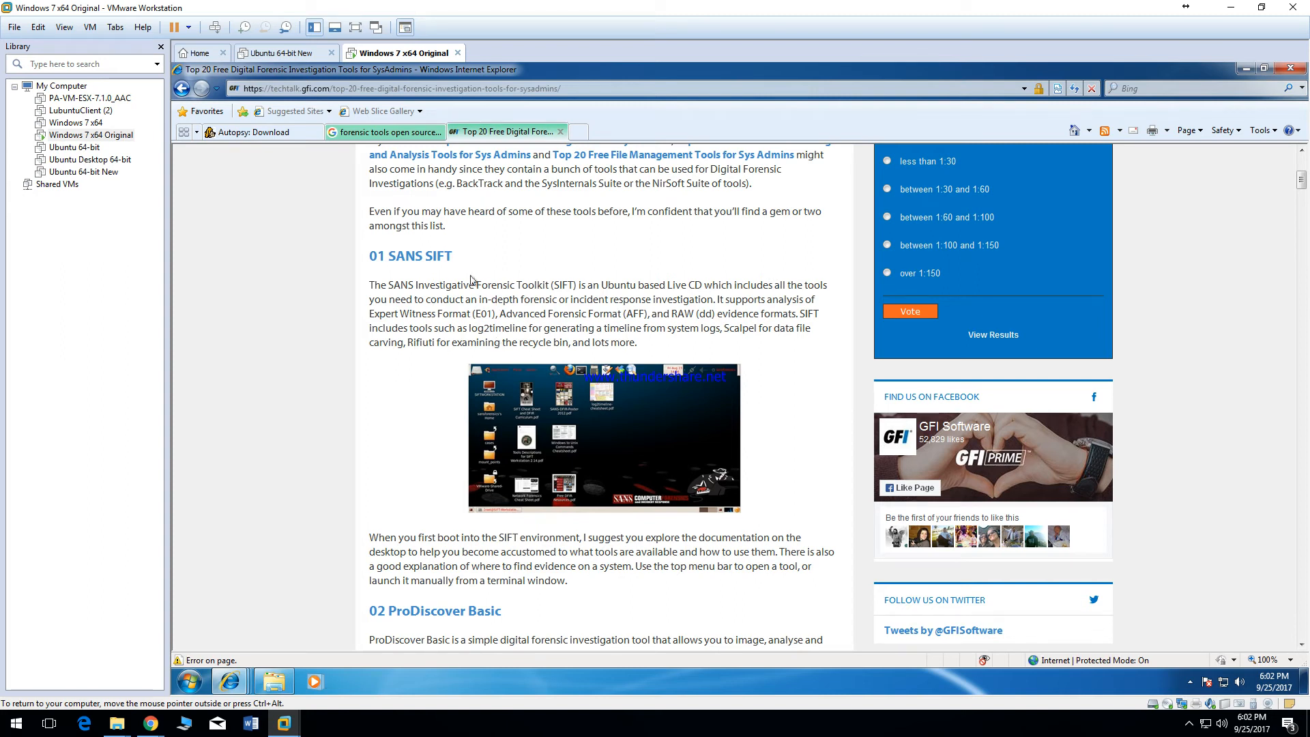
pyautogui.scroll(-9, 470, 280)
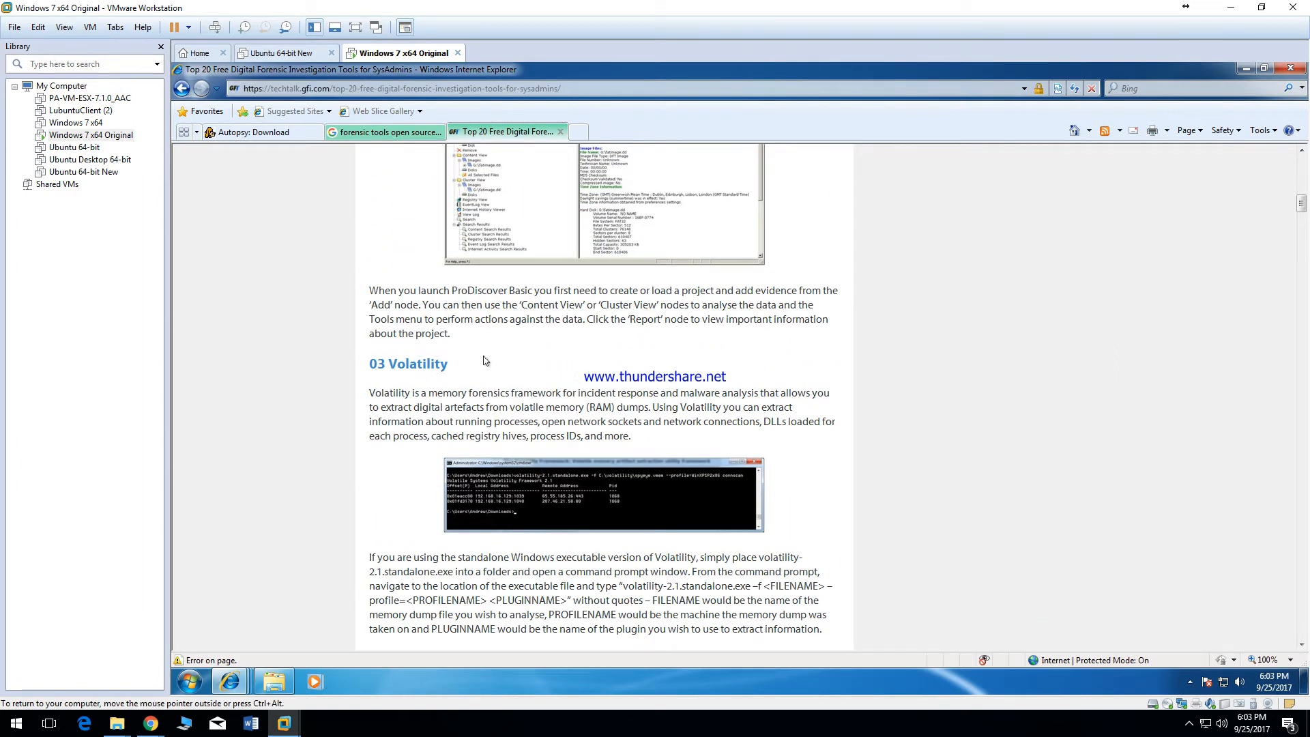
pyautogui.scroll(-1, 484, 357)
pyautogui.scroll(-3, 485, 357)
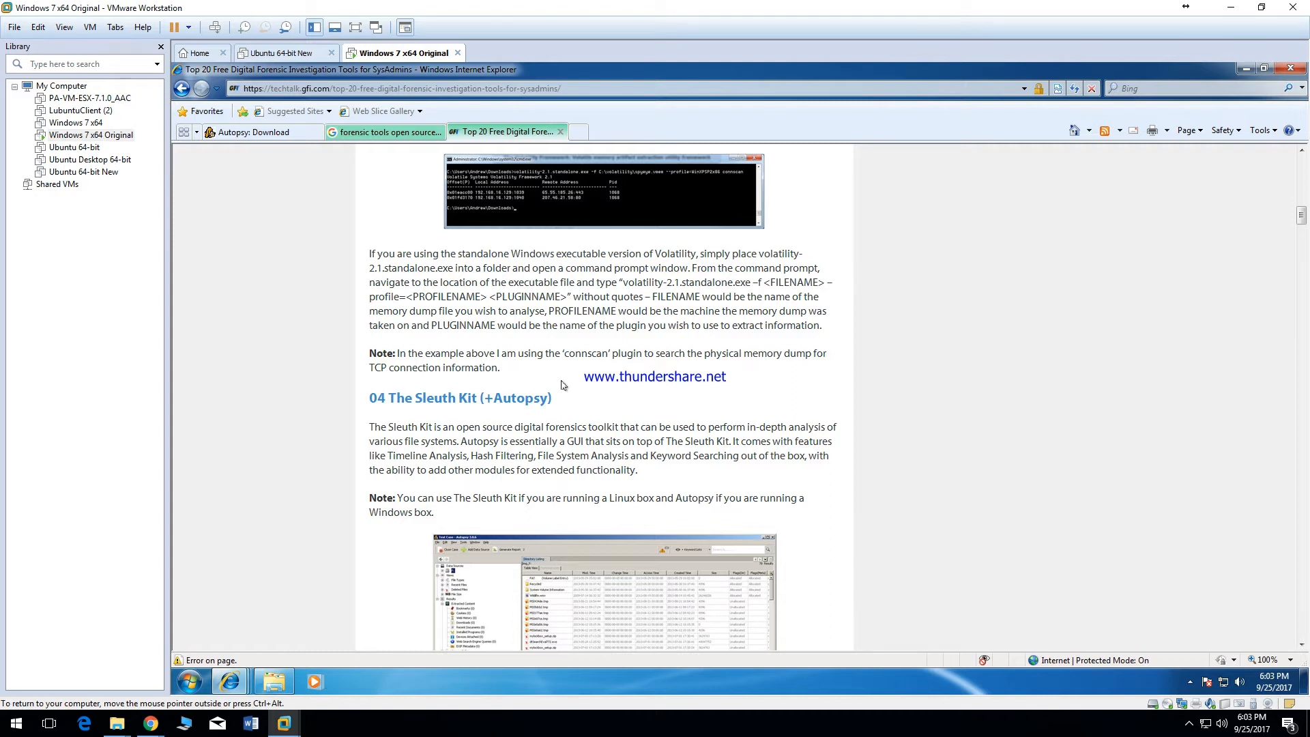
pyautogui.scroll(-7, 562, 385)
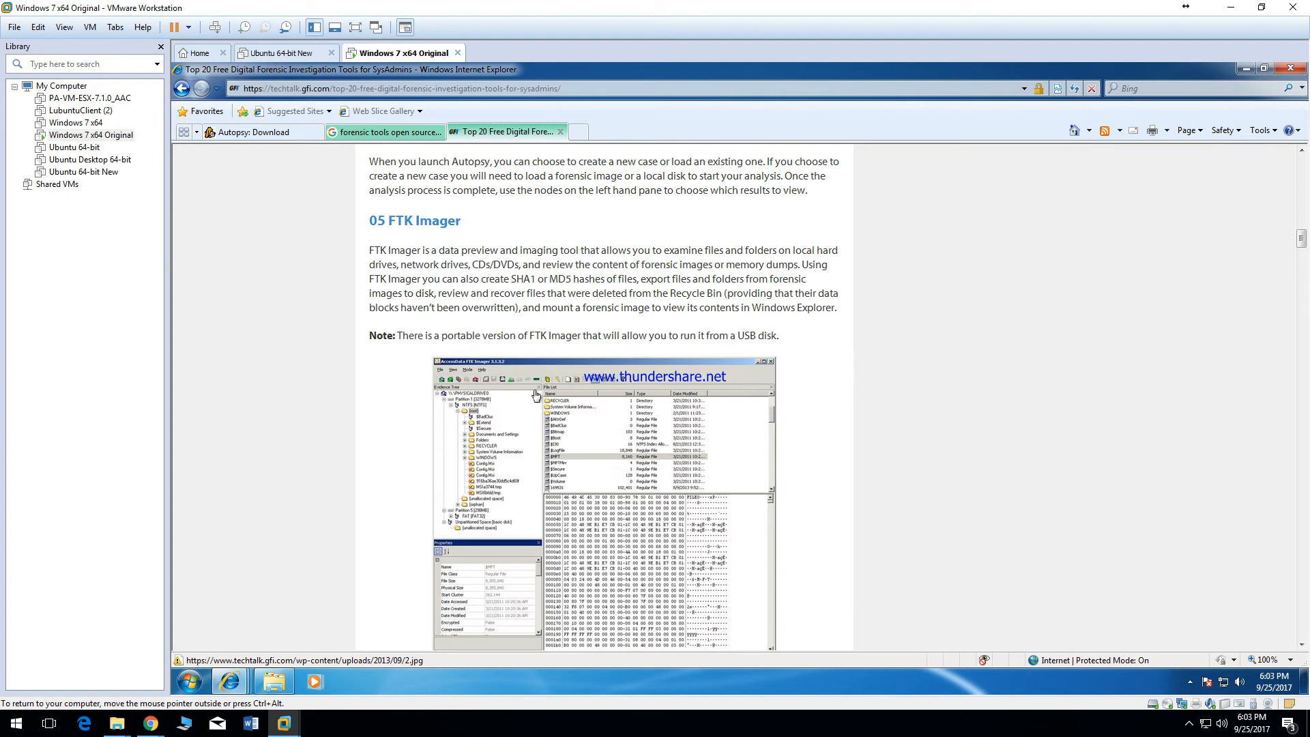
pyautogui.scroll(-10, 536, 394)
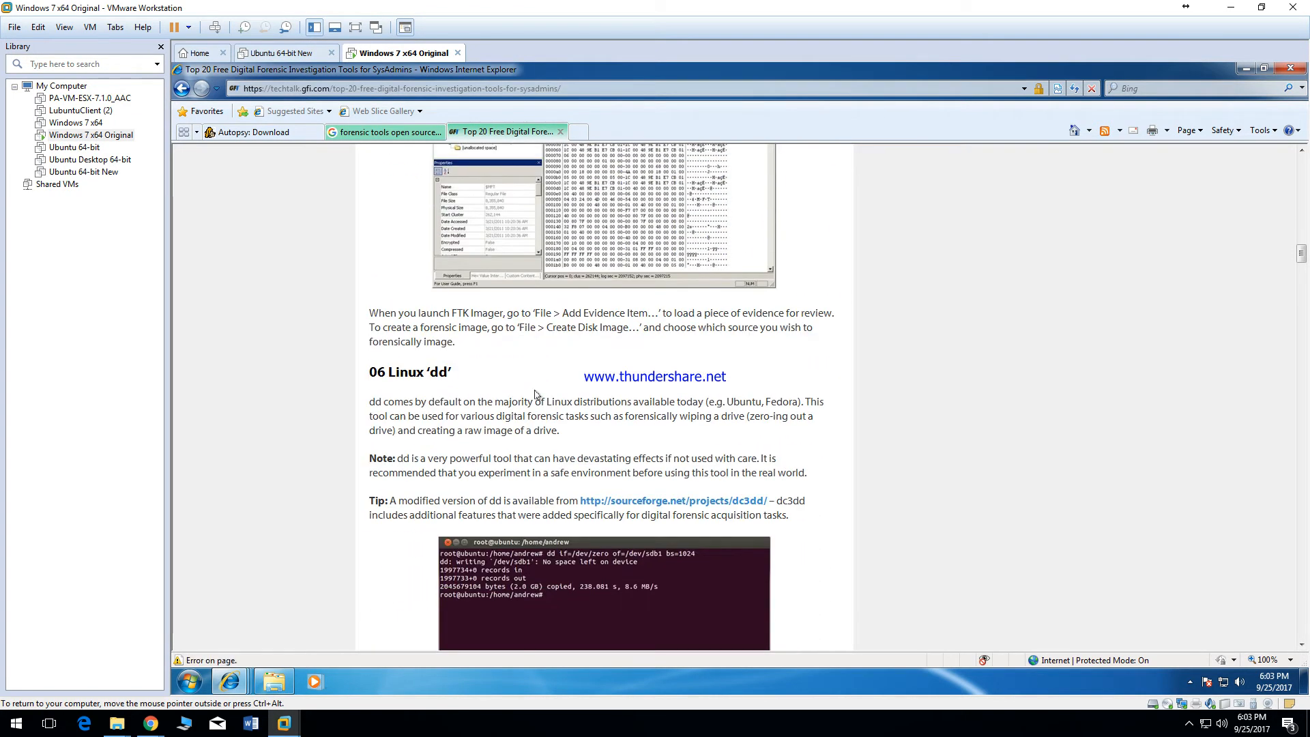
pyautogui.scroll(-3, 536, 396)
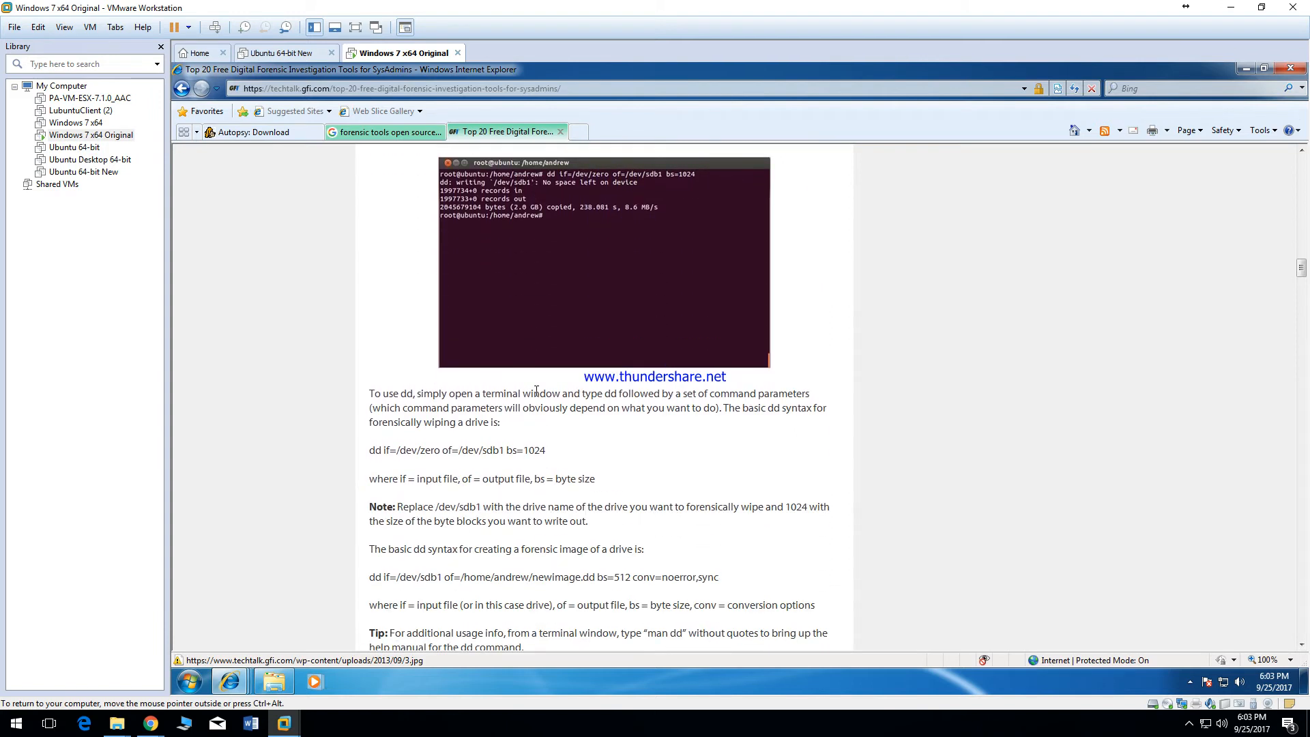
pyautogui.scroll(-9, 536, 390)
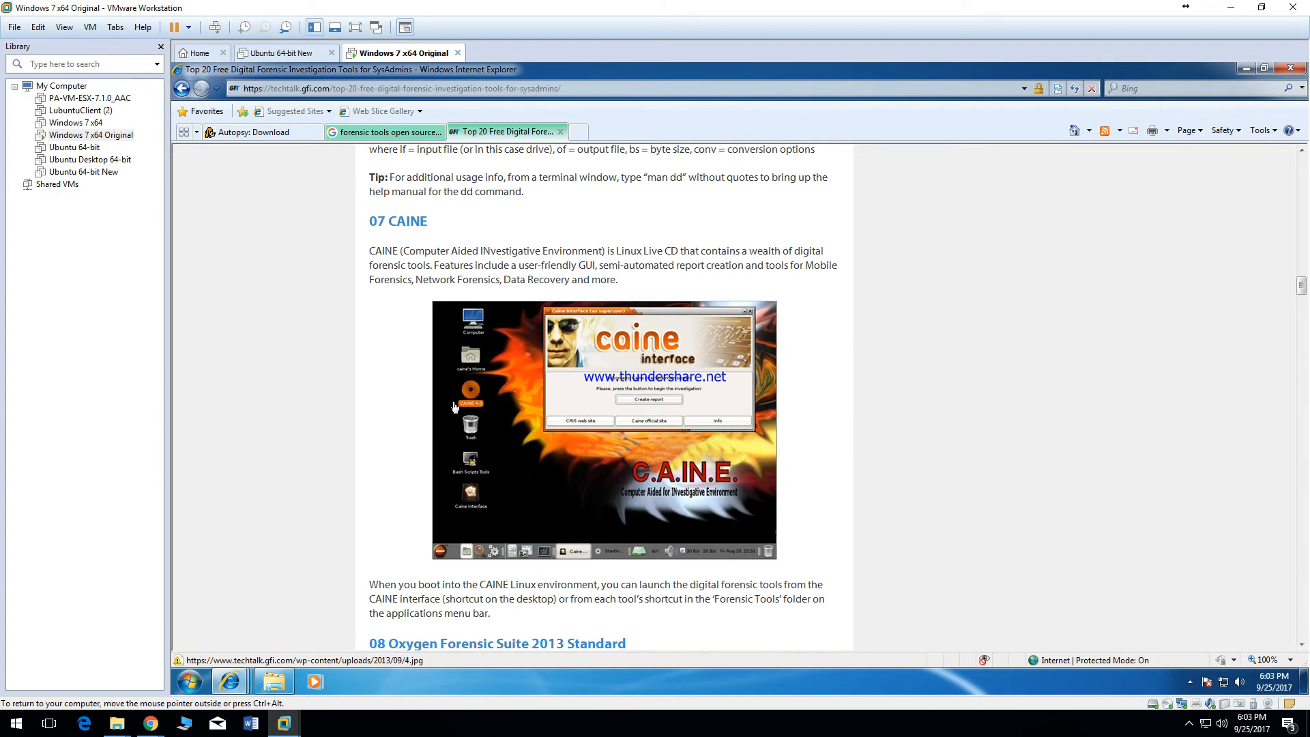
pyautogui.scroll(2, 455, 395)
pyautogui.scroll(-4, 456, 376)
pyautogui.scroll(-7, 457, 373)
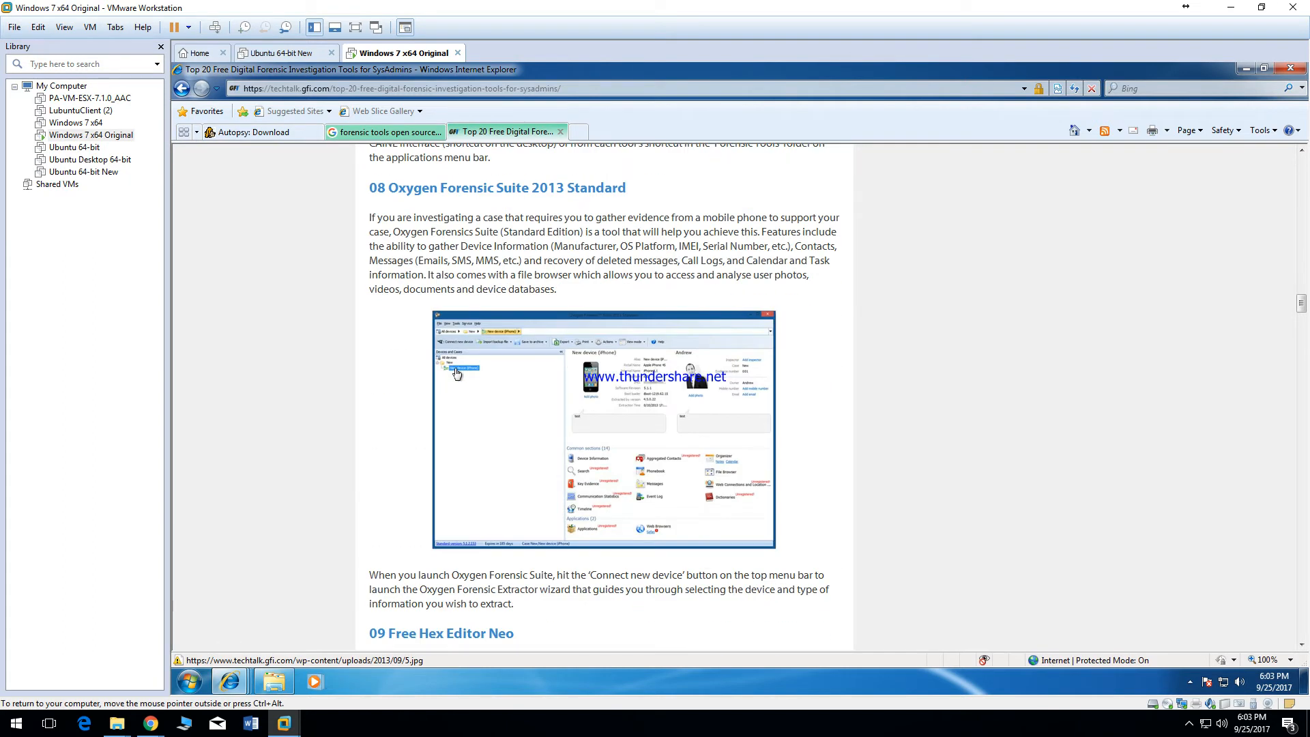
pyautogui.scroll(-3, 457, 372)
# - Go back through the earlier tool entries and review the section on The Sleuth Kit (+Autopsy)
pyautogui.scroll(20, 457, 372)
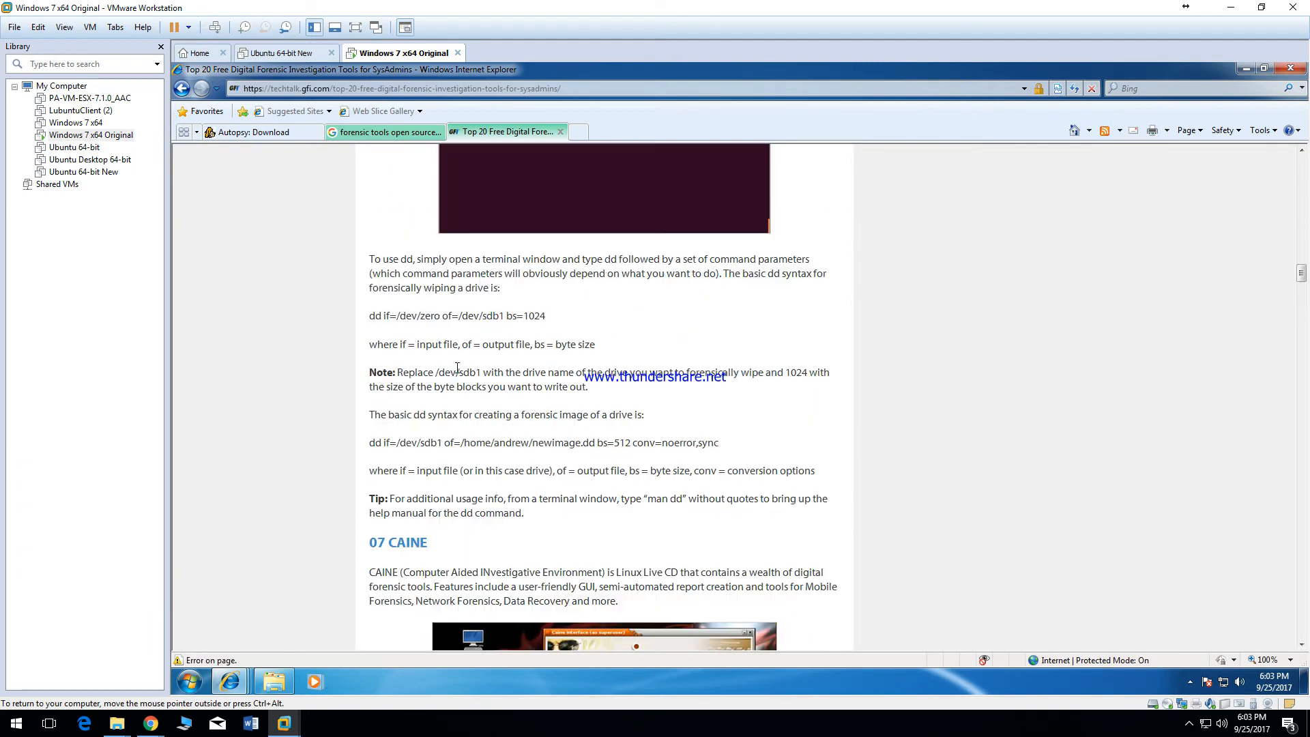
pyautogui.scroll(5, 457, 368)
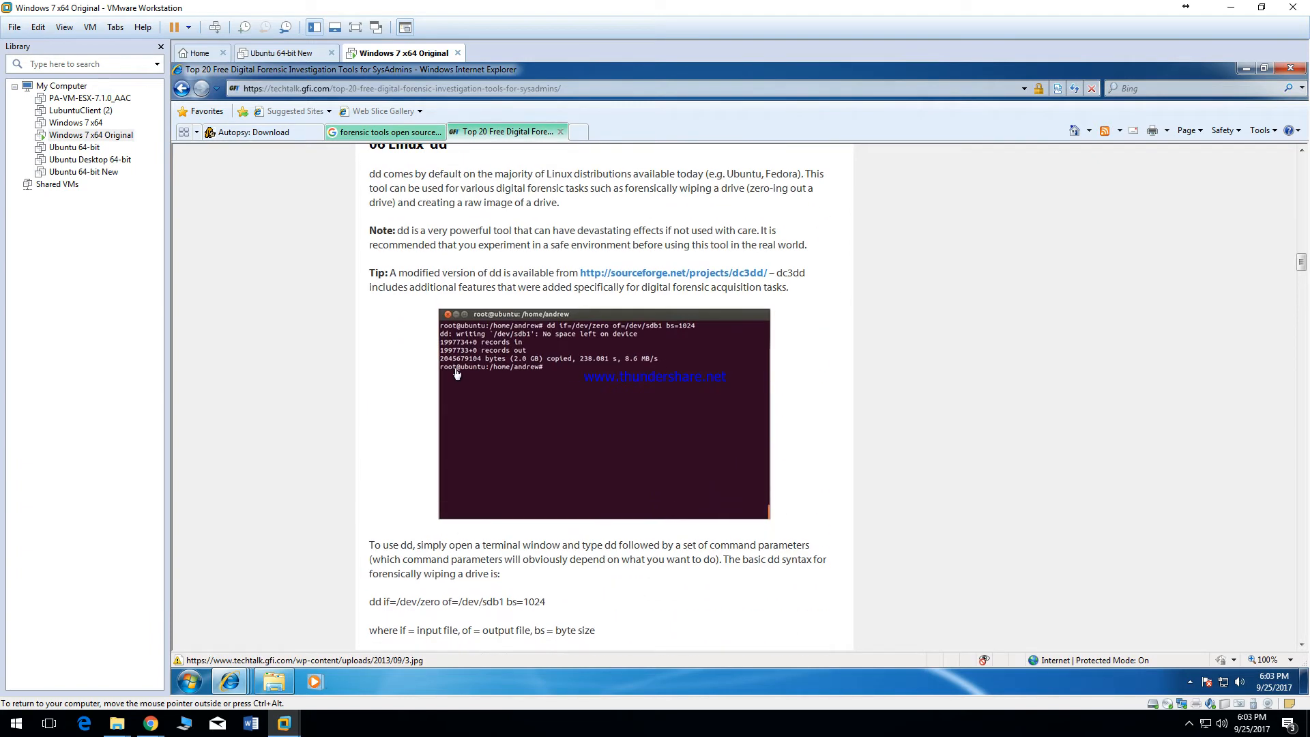
pyautogui.scroll(3, 457, 373)
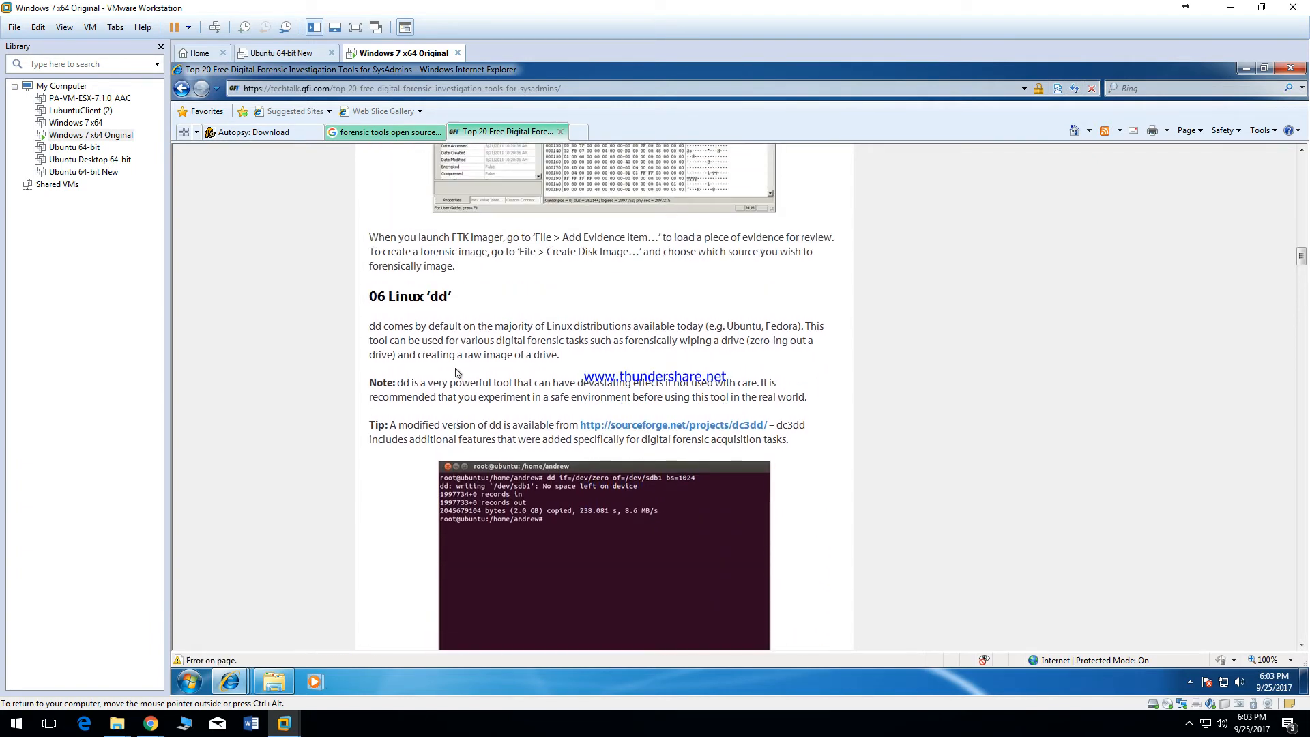
pyautogui.scroll(11, 456, 372)
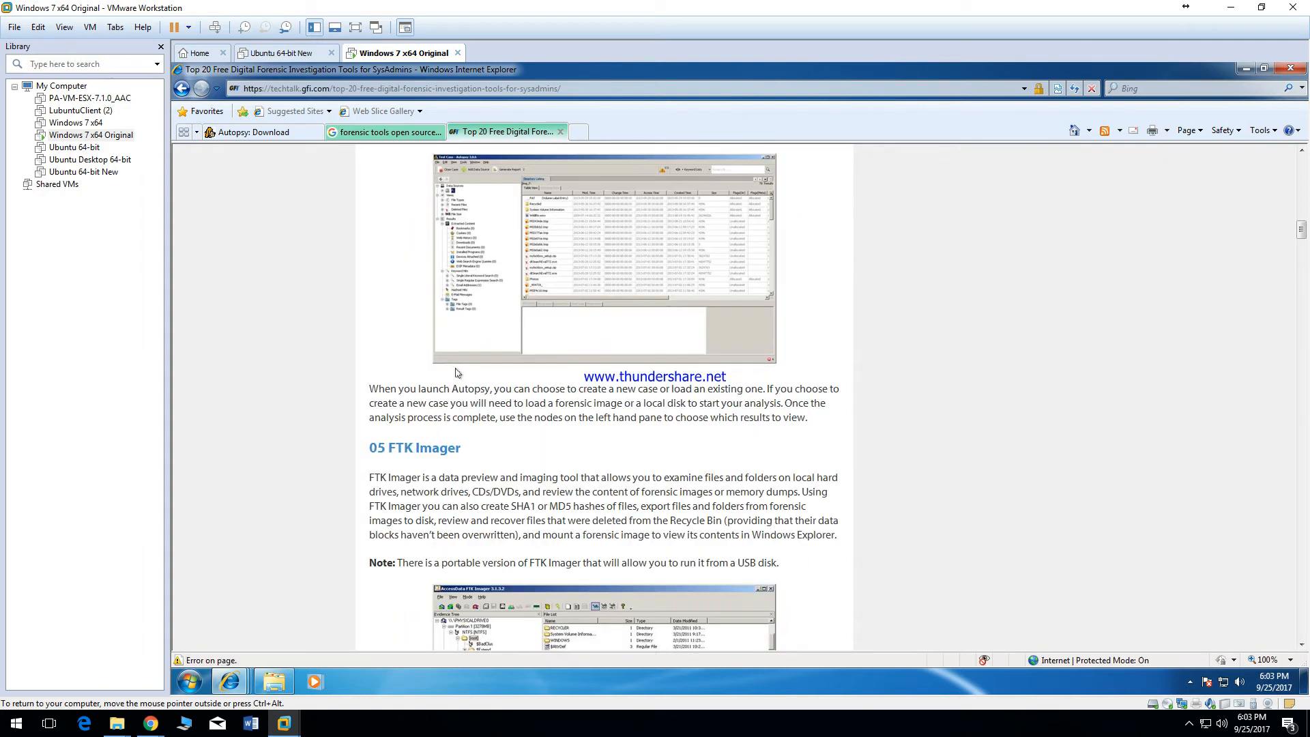
pyautogui.scroll(7, 456, 373)
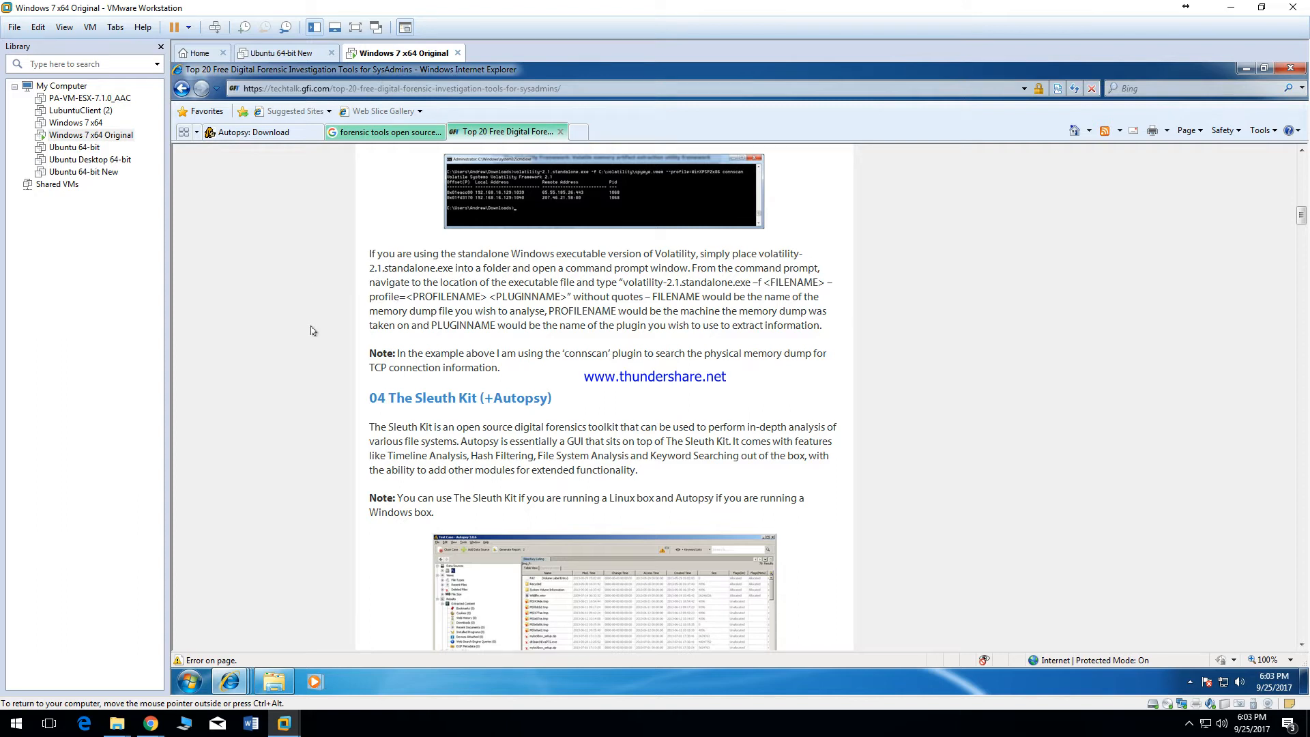
pyautogui.scroll(20, 725, 424)
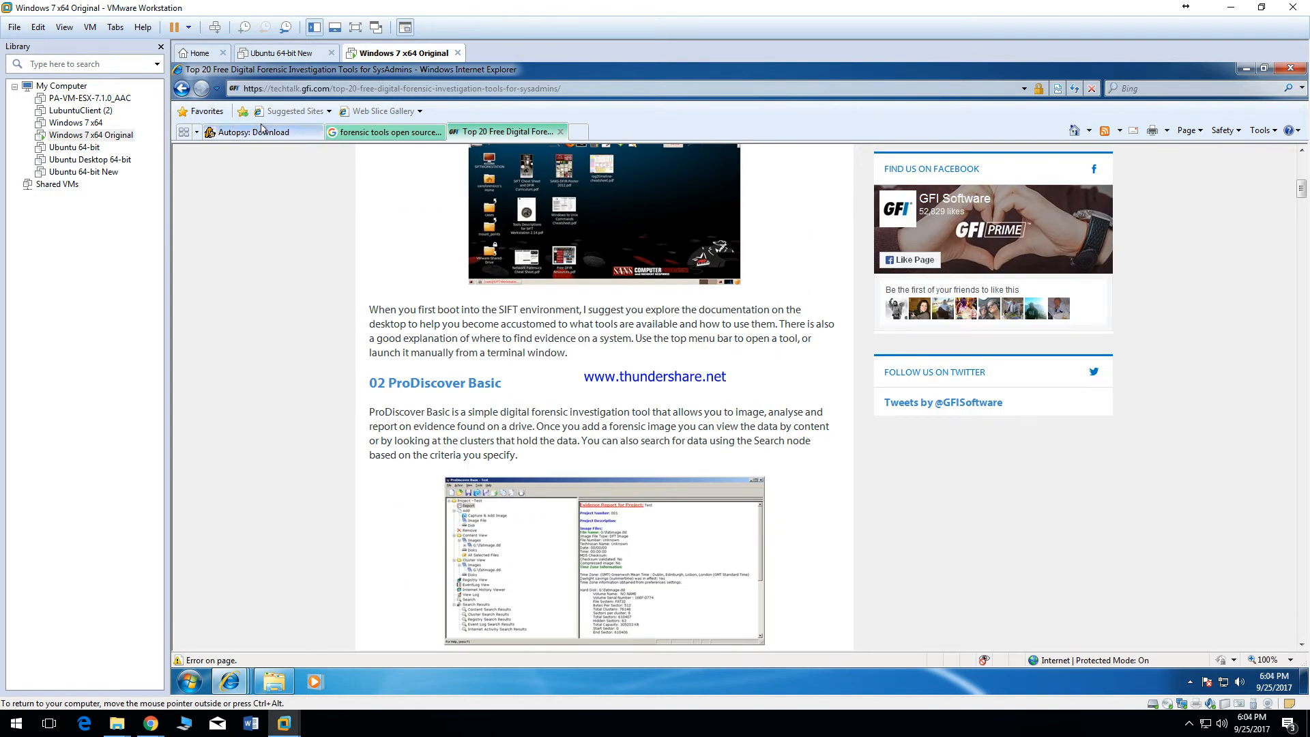
pyautogui.scroll(1, 557, 440)
pyautogui.scroll(-15, 556, 440)
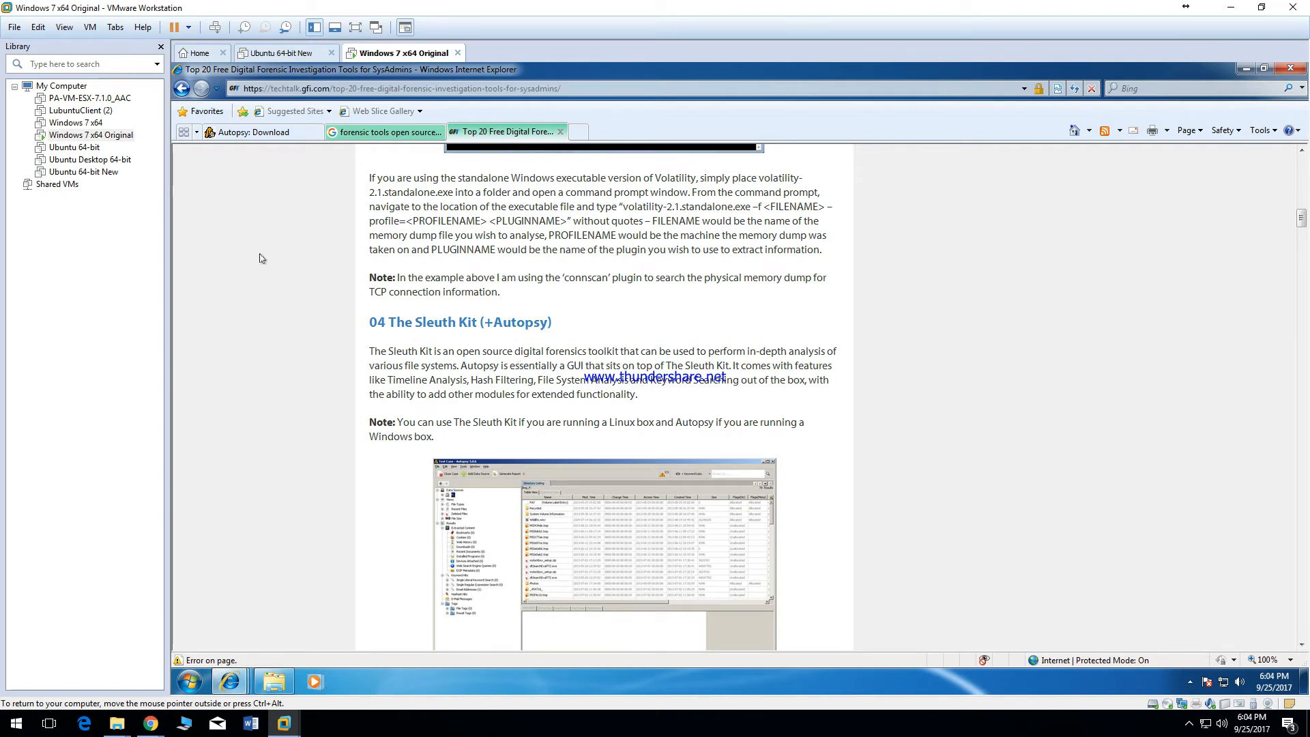
# - Show the Autopsy download page and select its web address
pyautogui.click(220, 133)
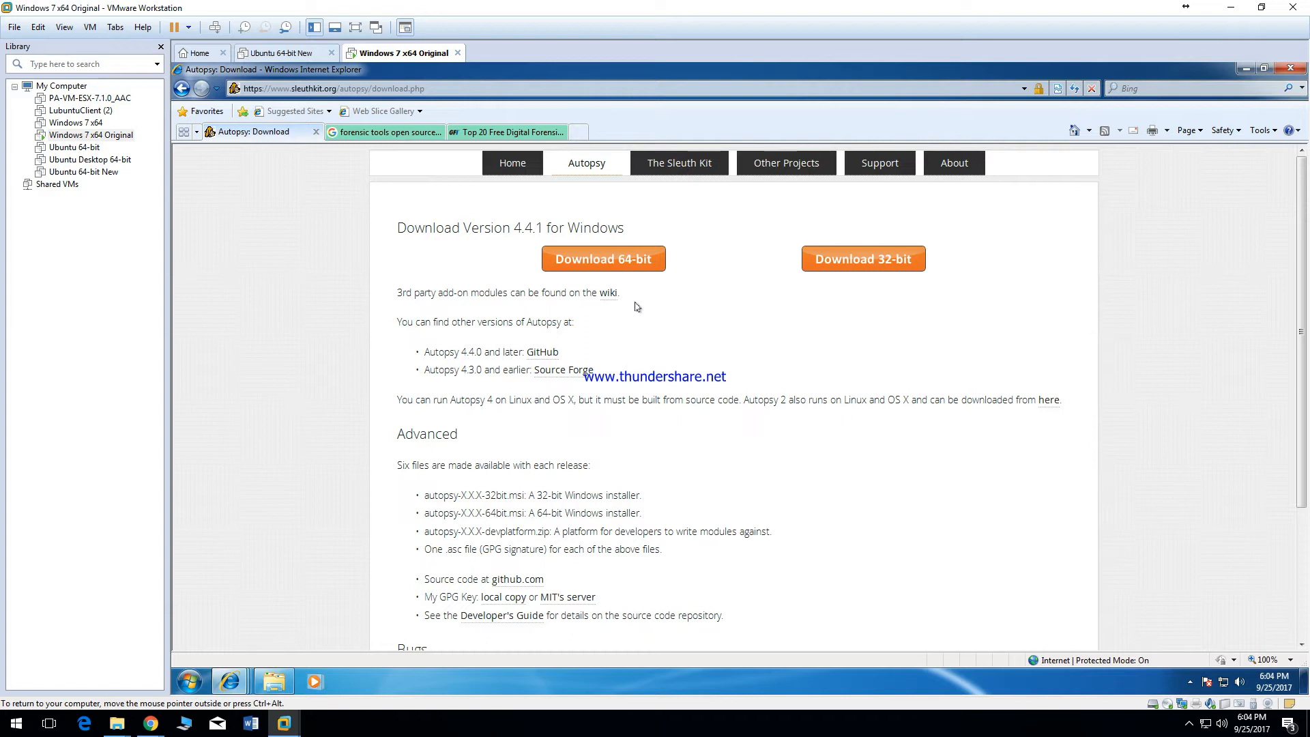
pyautogui.click(522, 92)
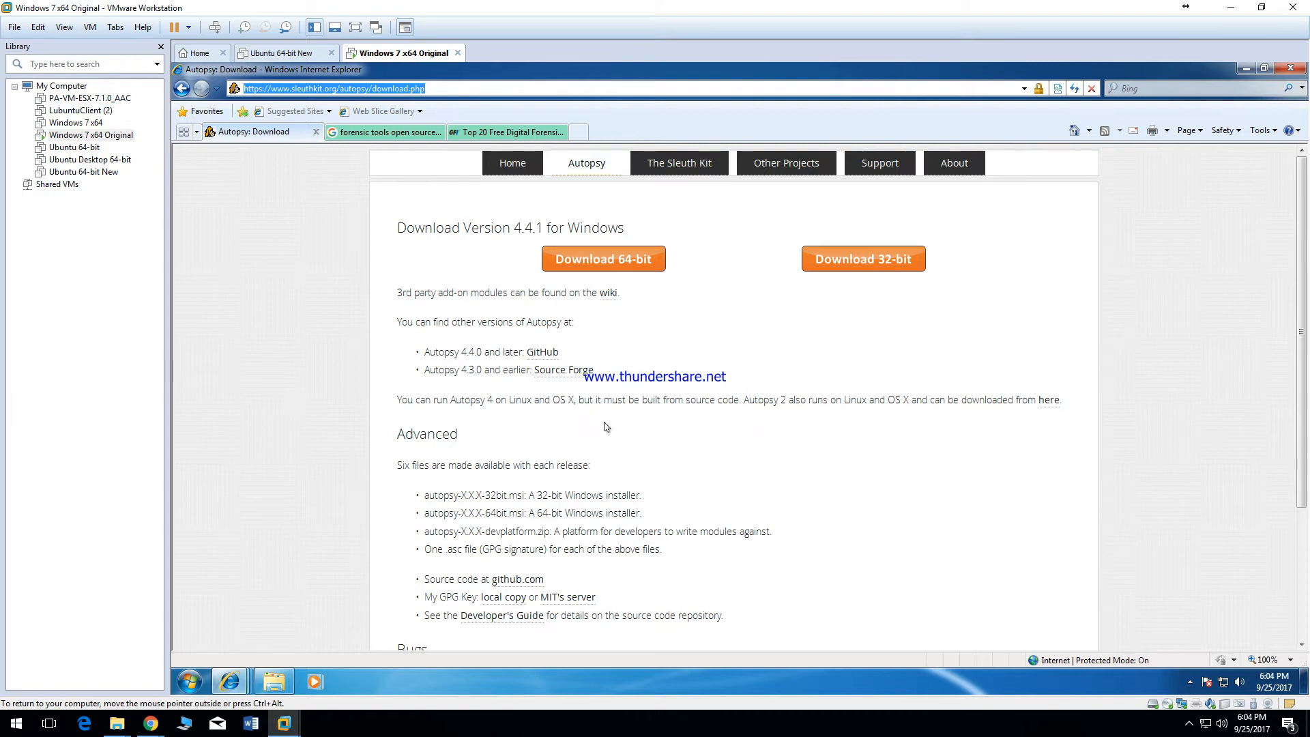
# - Minimize the browser and launch Autopsy 4.4.1 from the desktop
pyautogui.click(1245, 69)
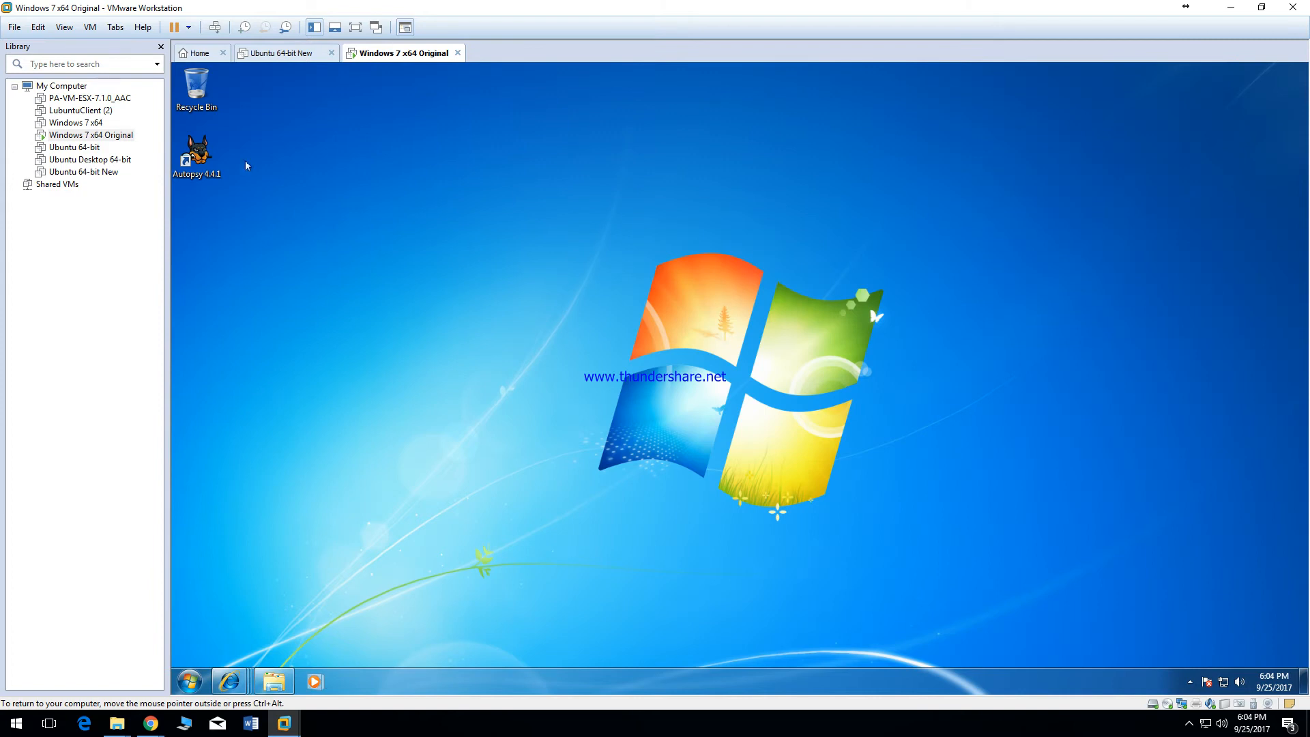
pyautogui.click(218, 167)
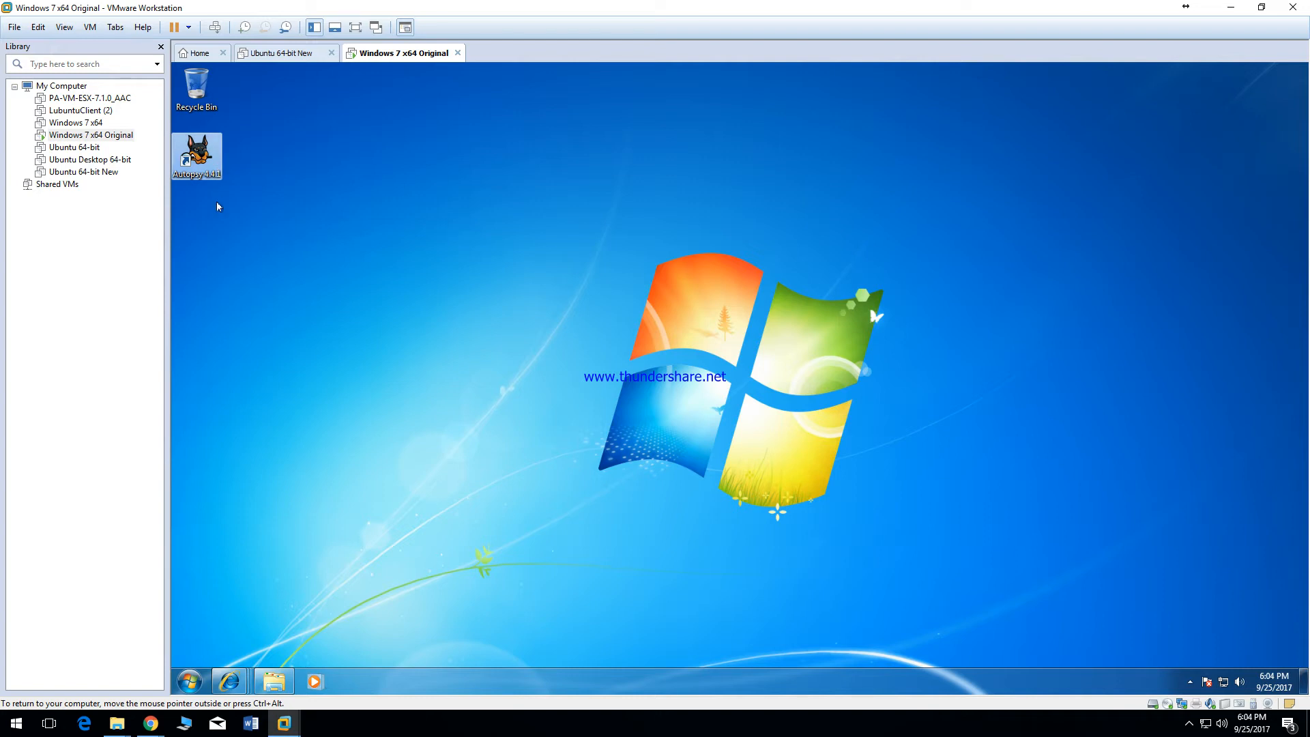
pyautogui.doubleClick(209, 158)
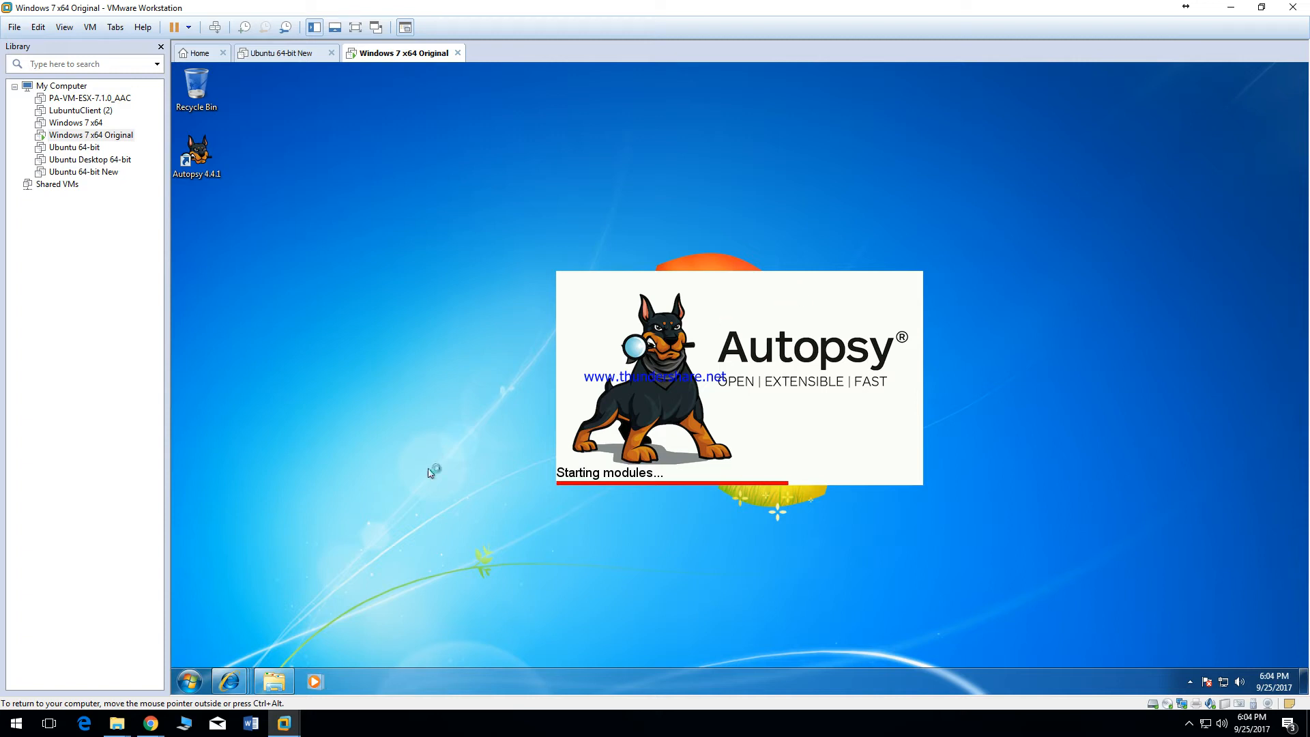
# - Examine the DD evidence images in the forensic lab documents folder, selecting 8-jpeg-search.dd, and minimize the folder window
pyautogui.click(275, 683)
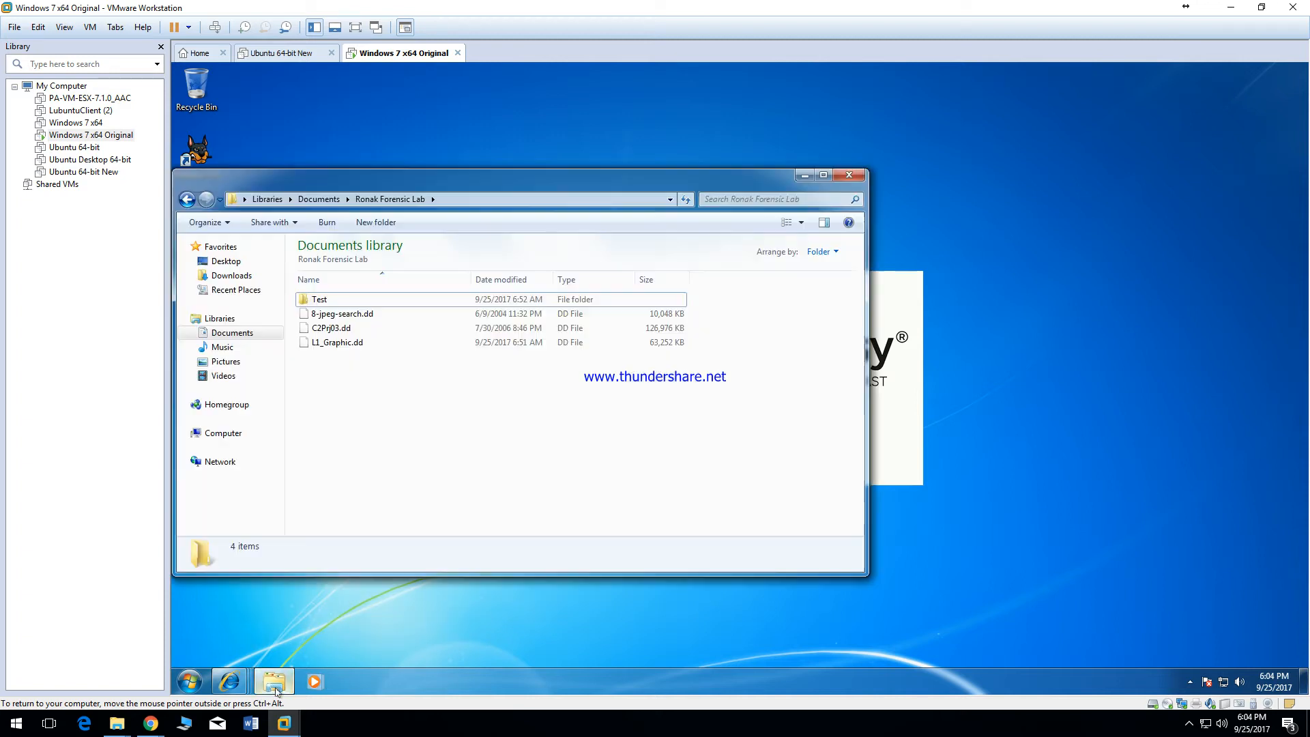
pyautogui.click(354, 316)
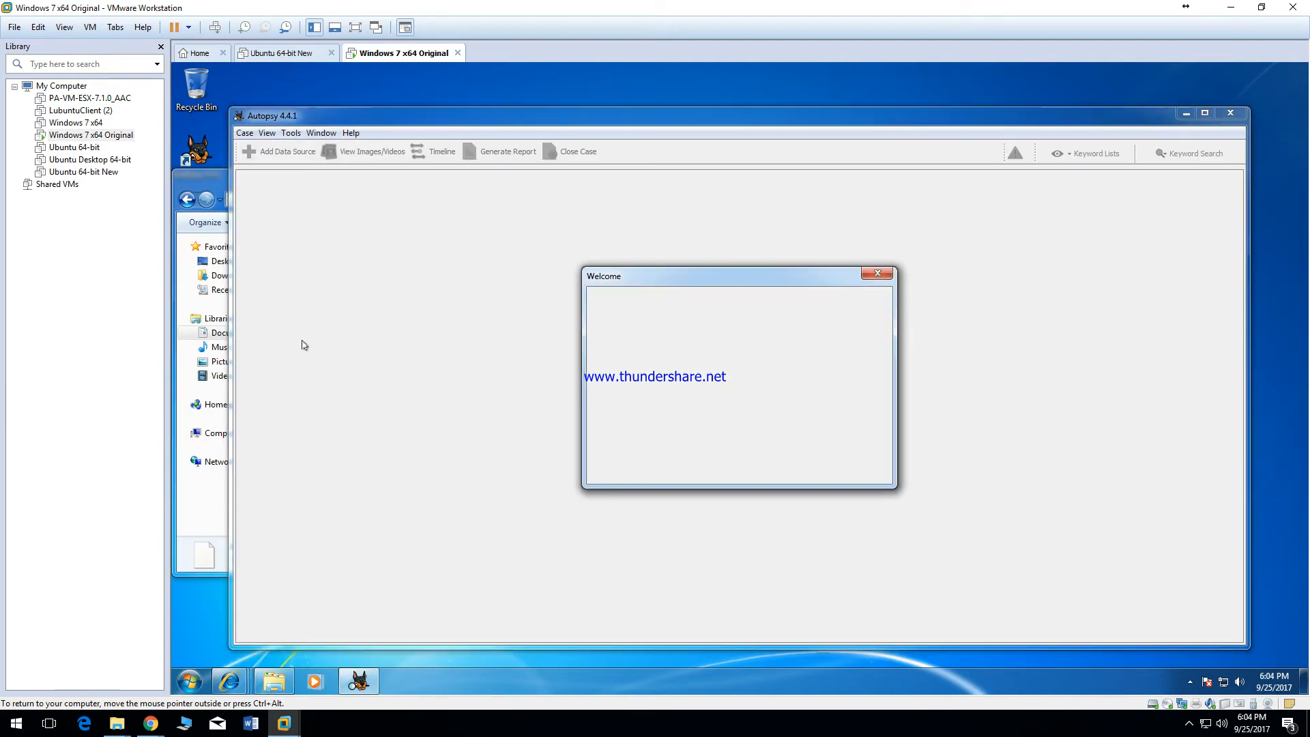
pyautogui.click(202, 183)
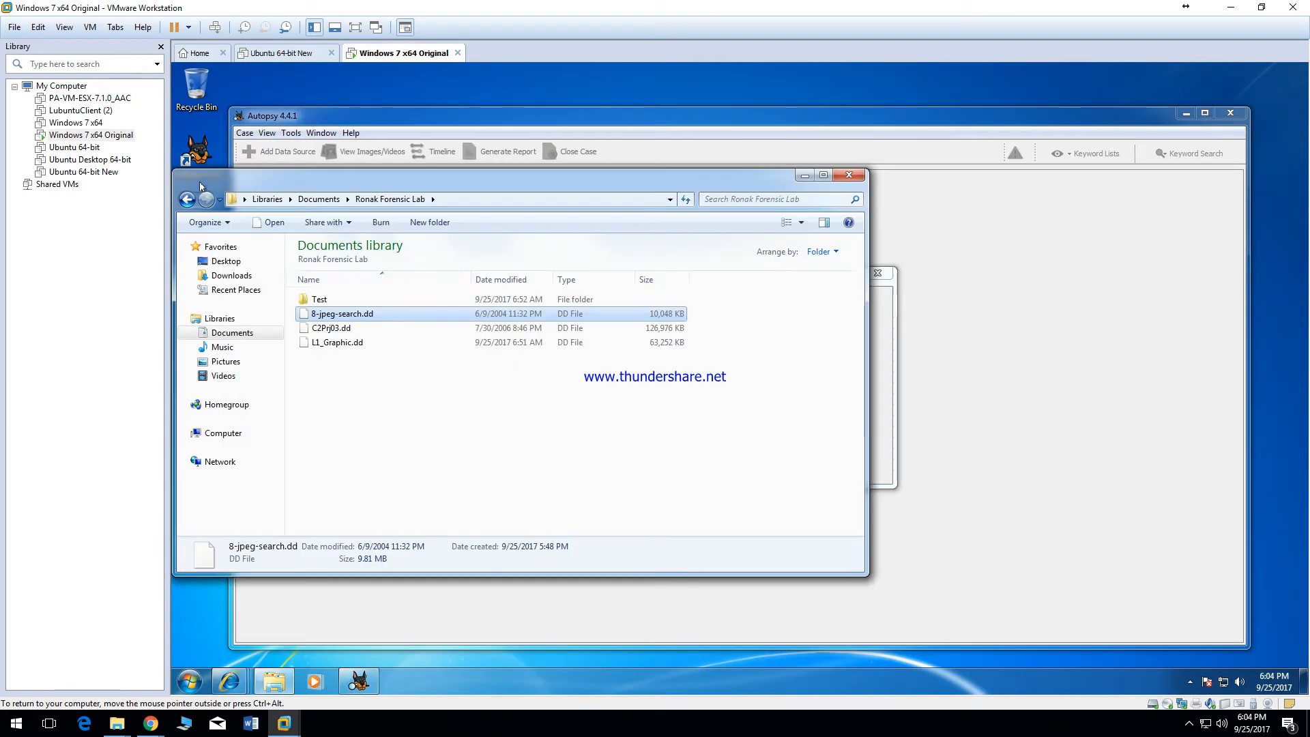
pyautogui.click(317, 330)
pyautogui.click(320, 313)
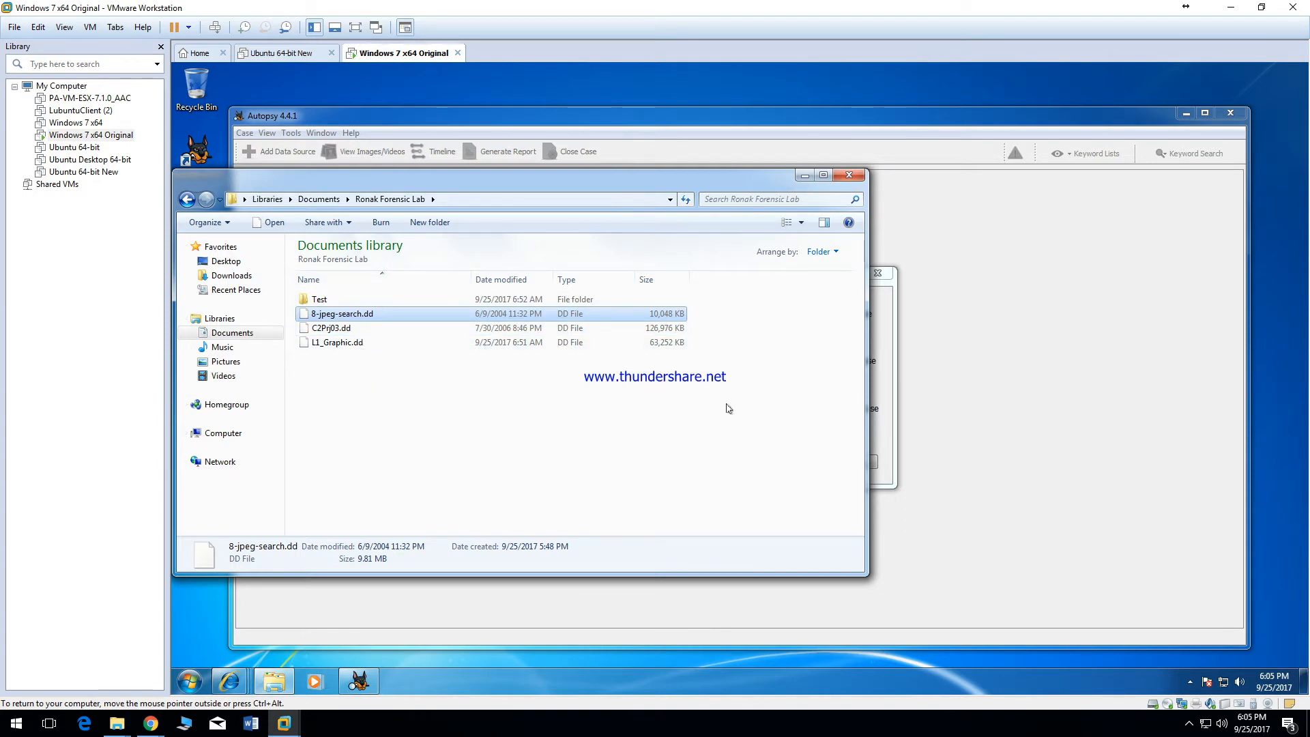
pyautogui.click(805, 178)
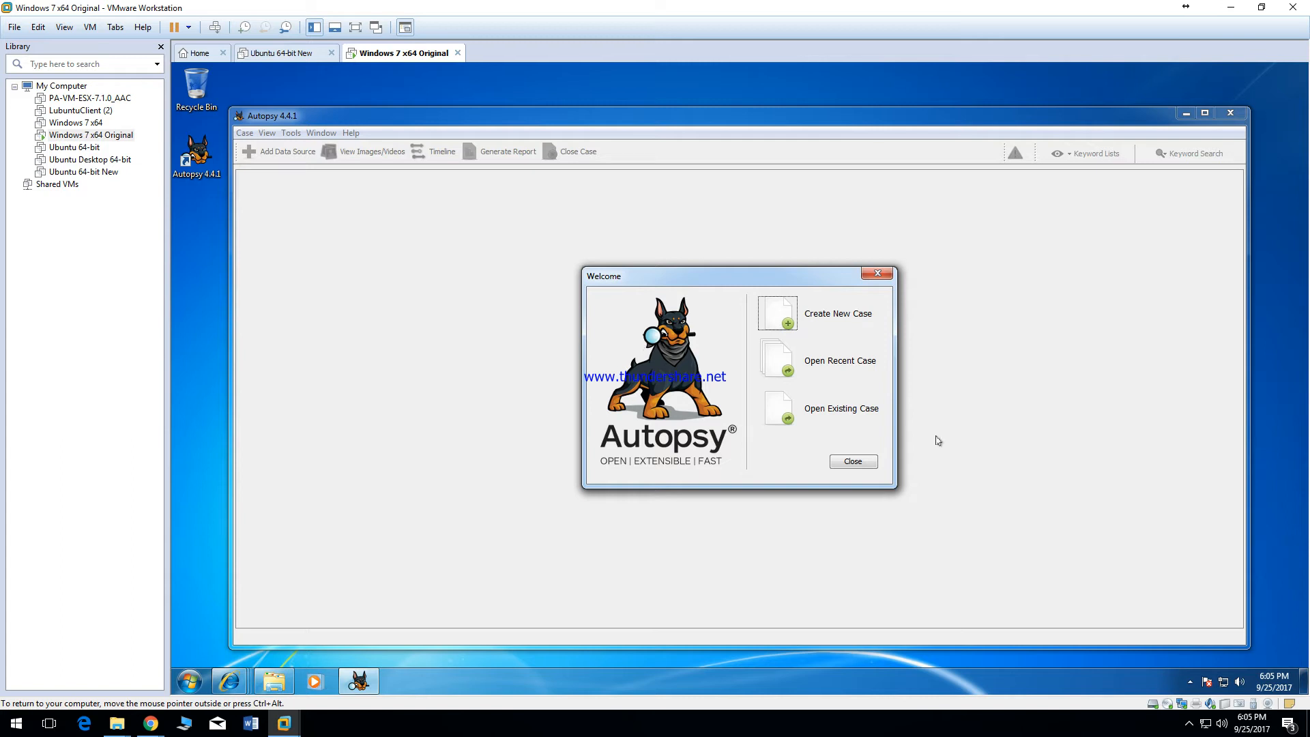
# - Create a new case named "Forensic_Investigation_" plus the examiner's first name, keeping the default base directory, and continue to the additional information
pyautogui.click(782, 327)
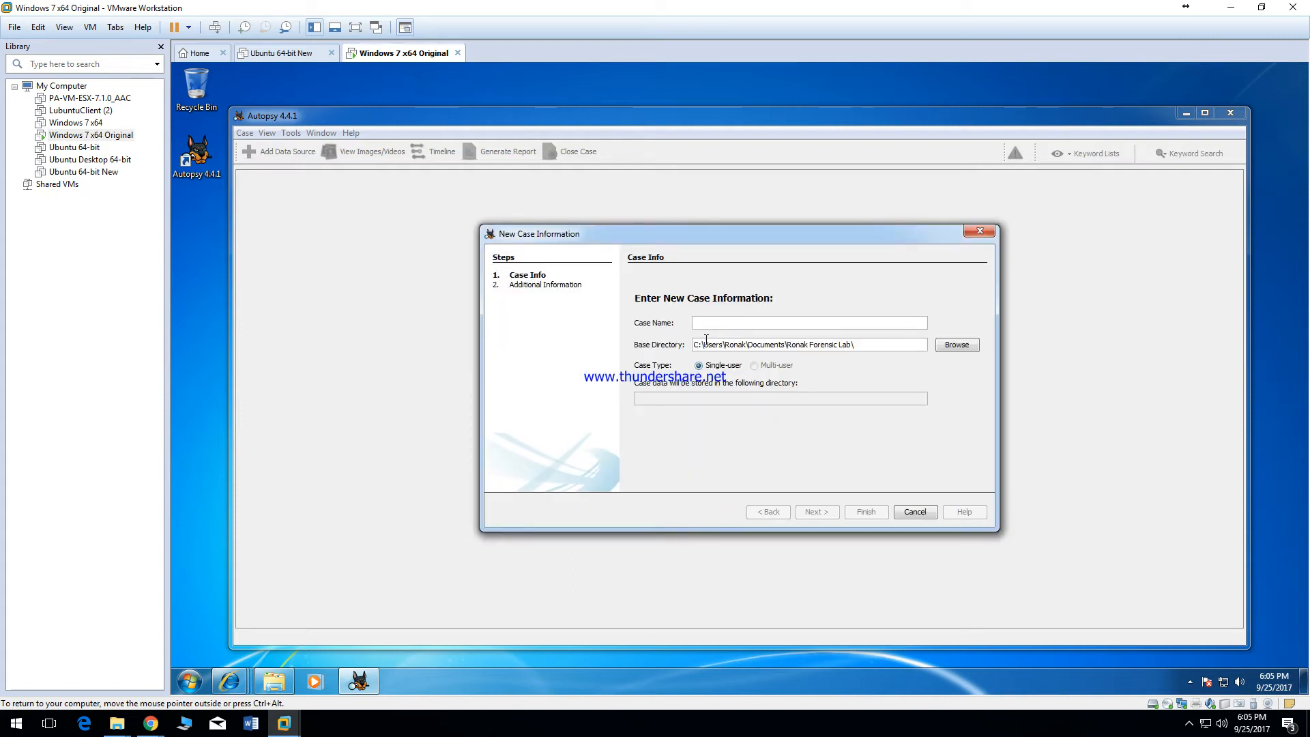
pyautogui.write('F')
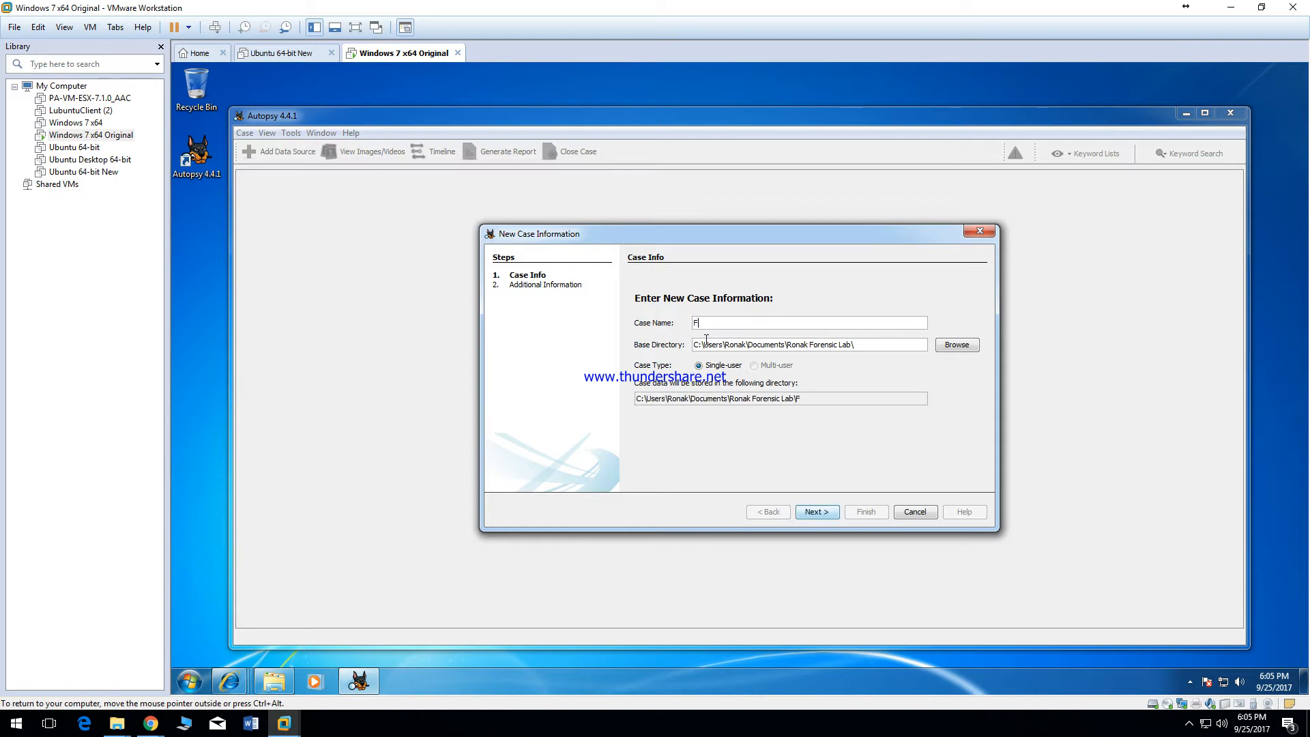
pyautogui.write('orensic')
pyautogui.write('_Investif')
pyautogui.write('a')
pyautogui.write('fation')
pyautogui.write('_Ronak')
pyautogui.press('BackSpace')
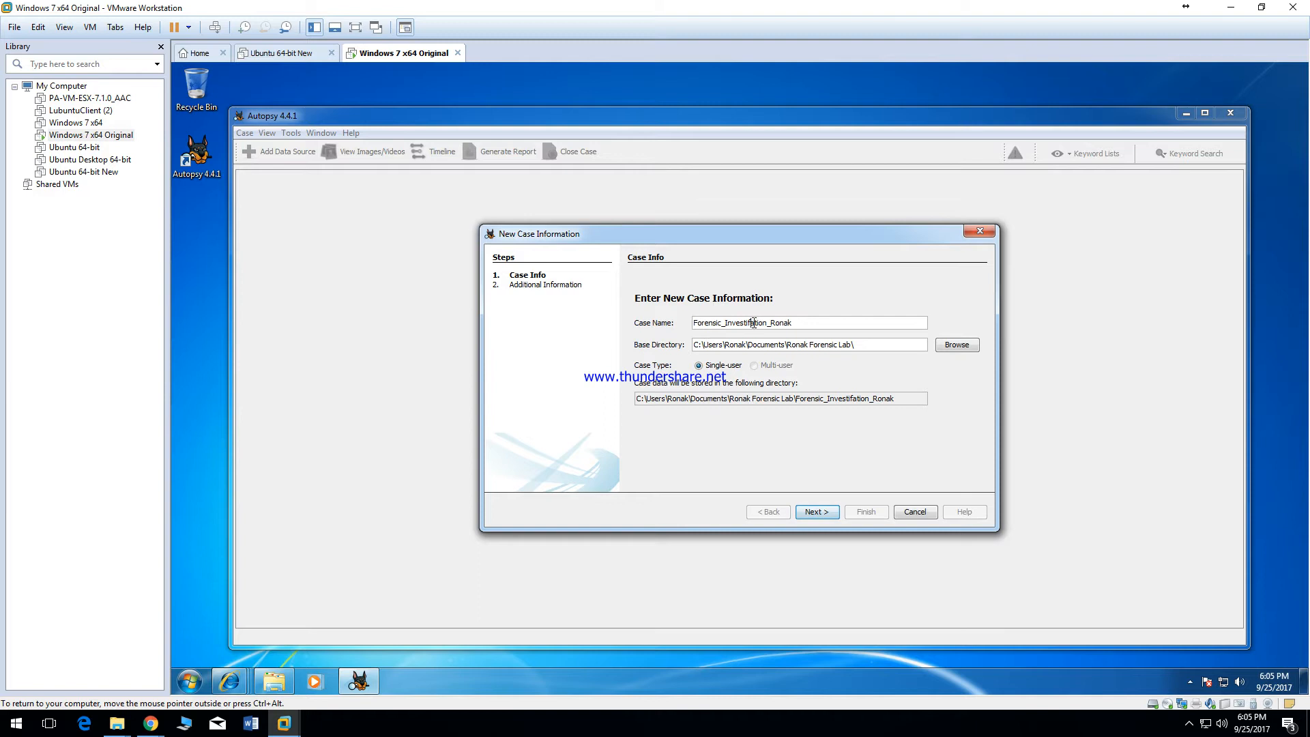
pyautogui.press('BackSpace')
pyautogui.write('g')
pyautogui.click(814, 513)
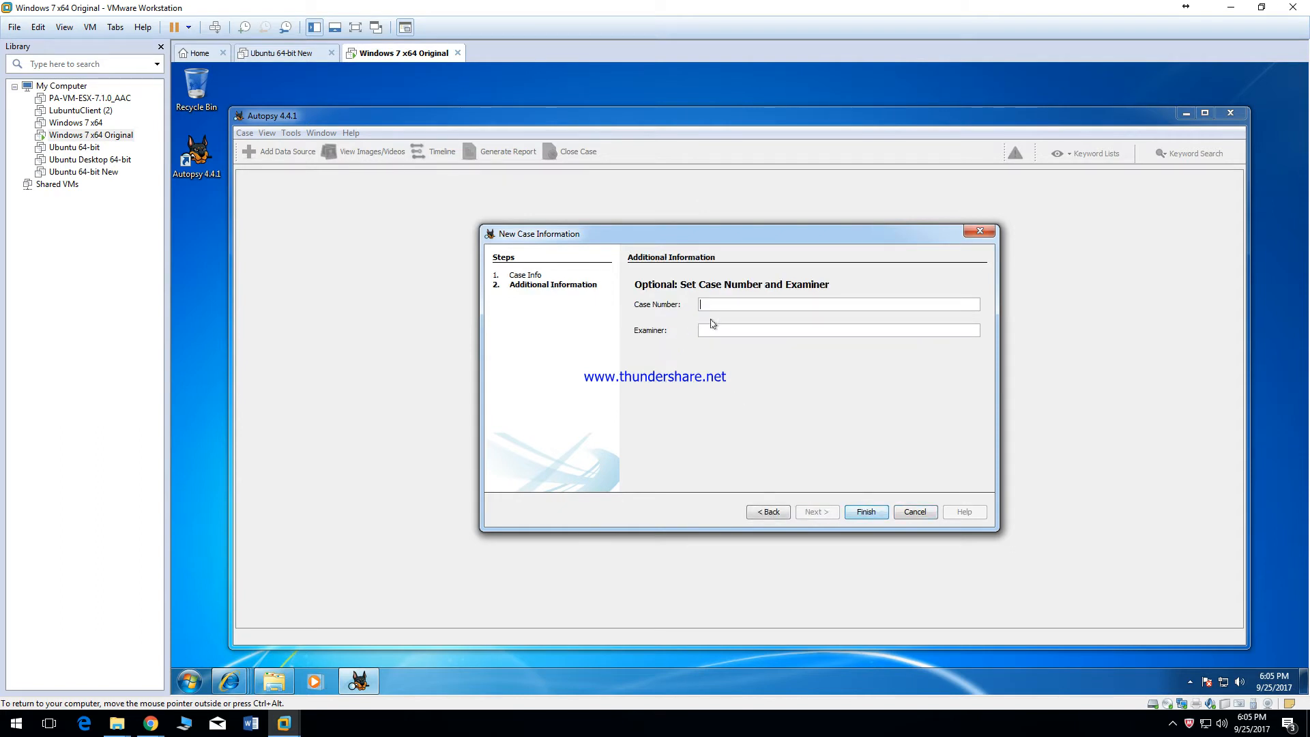
# - Set the case number to TEST1, enter the examiner's full name, and finish creating the case
pyautogui.write('TEST')
pyautogui.write('1')
pyautogui.write('Ronak')
pyautogui.write(' Brahmbhatt')
pyautogui.click(864, 517)
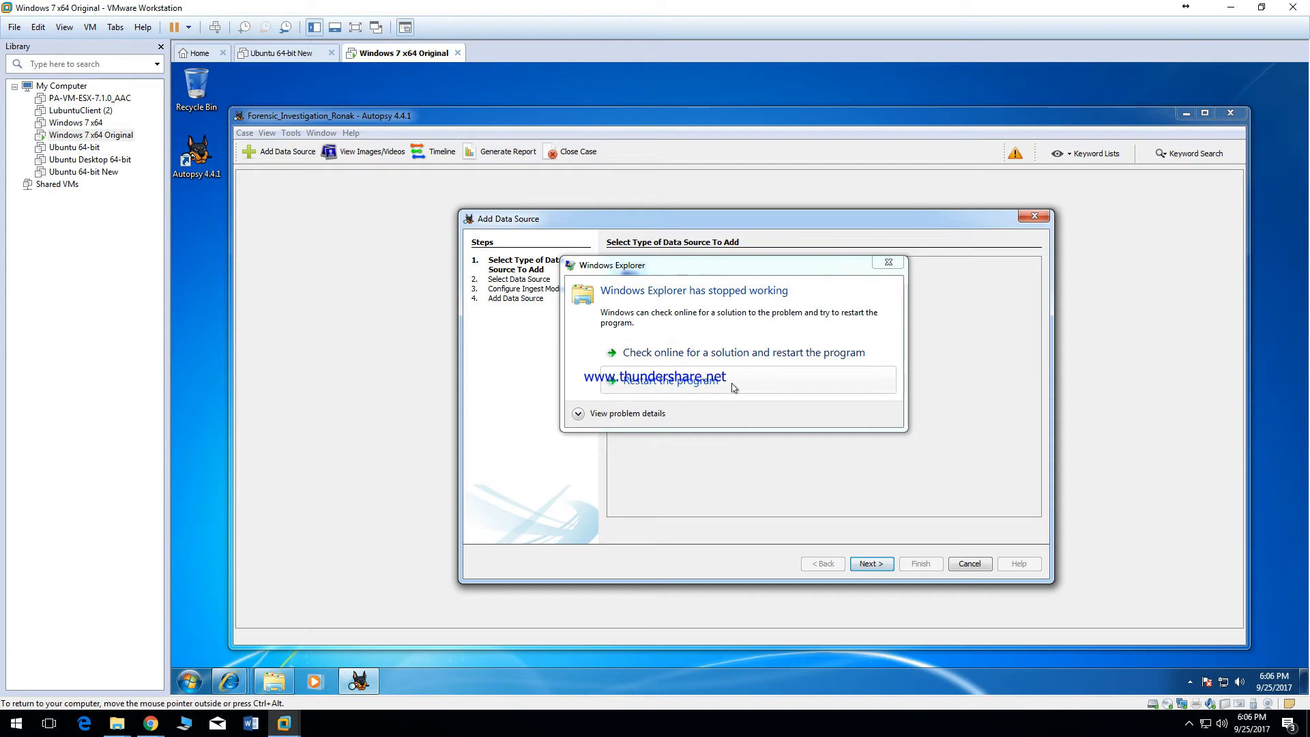
# - Dismiss the Windows Explorer error dialogs covering the Add Data Source wizard
pyautogui.click(886, 266)
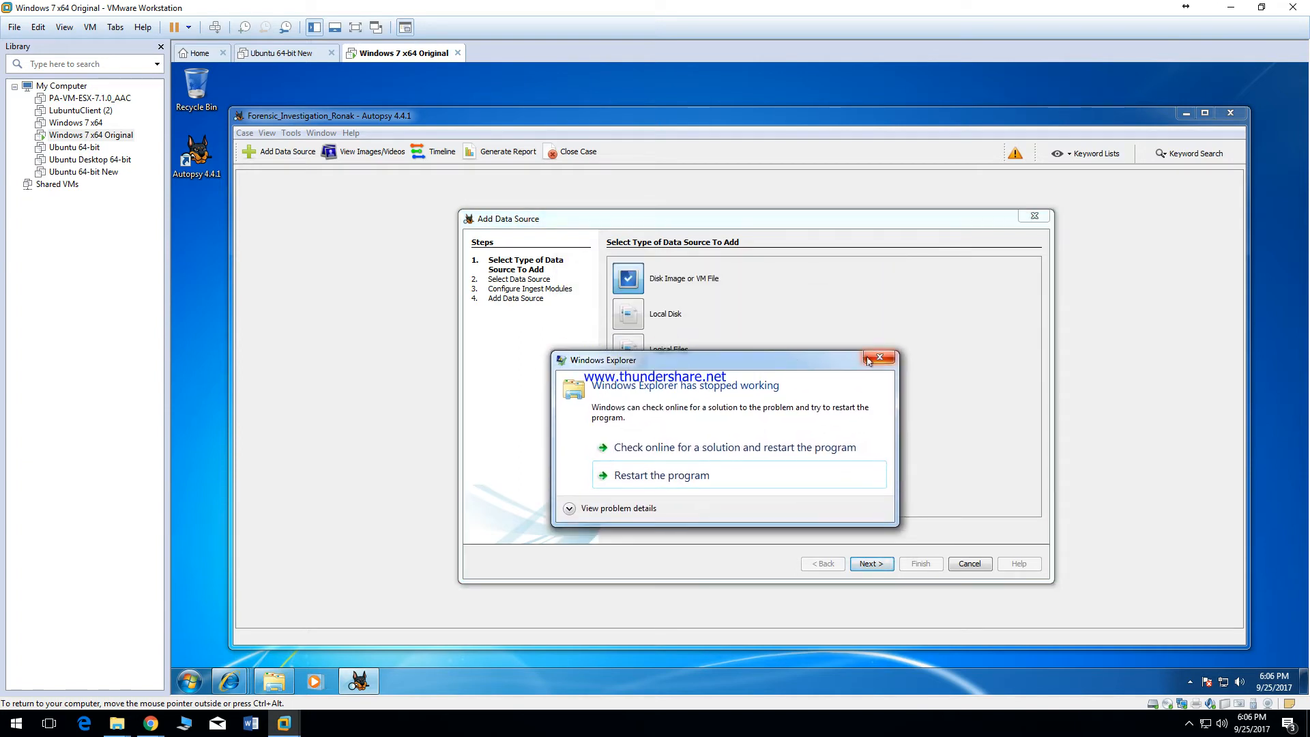
pyautogui.click(868, 361)
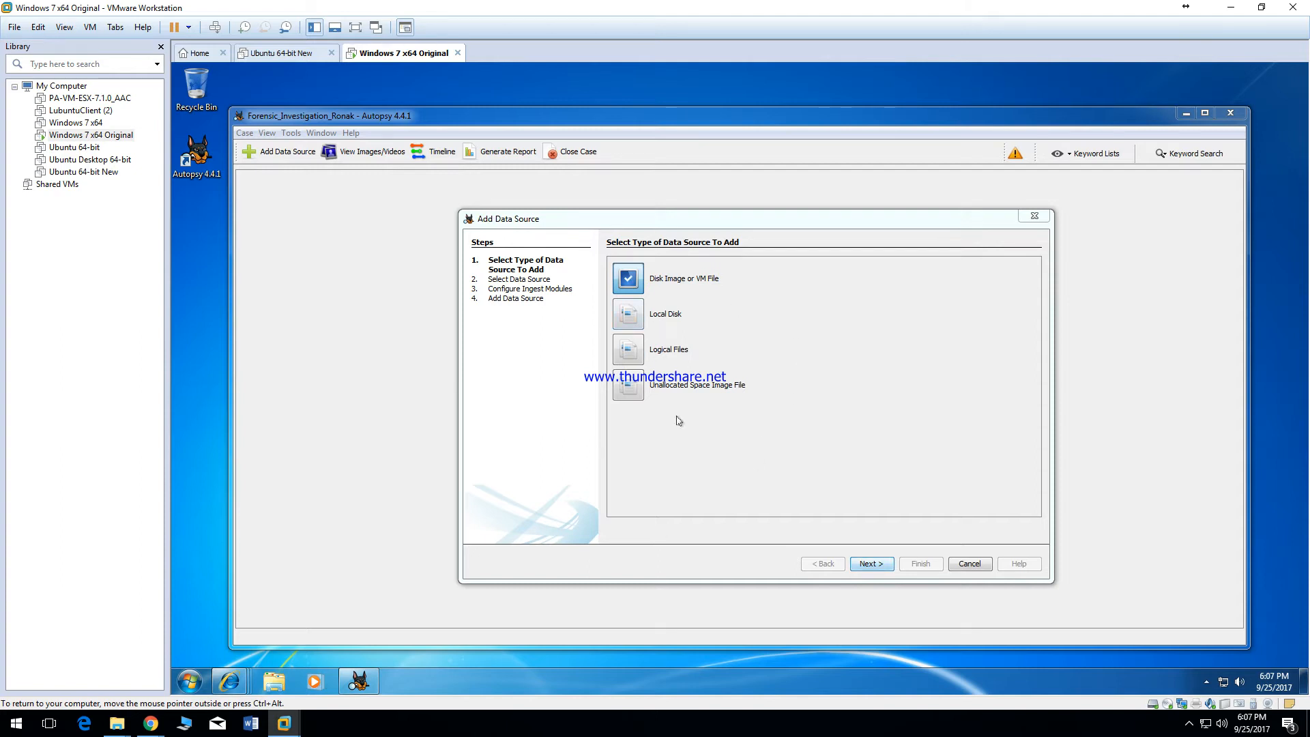
# - Choose a disk image or VM file as the data source type and load 8-jpeg-search.dd from the forensic lab folder
pyautogui.click(861, 561)
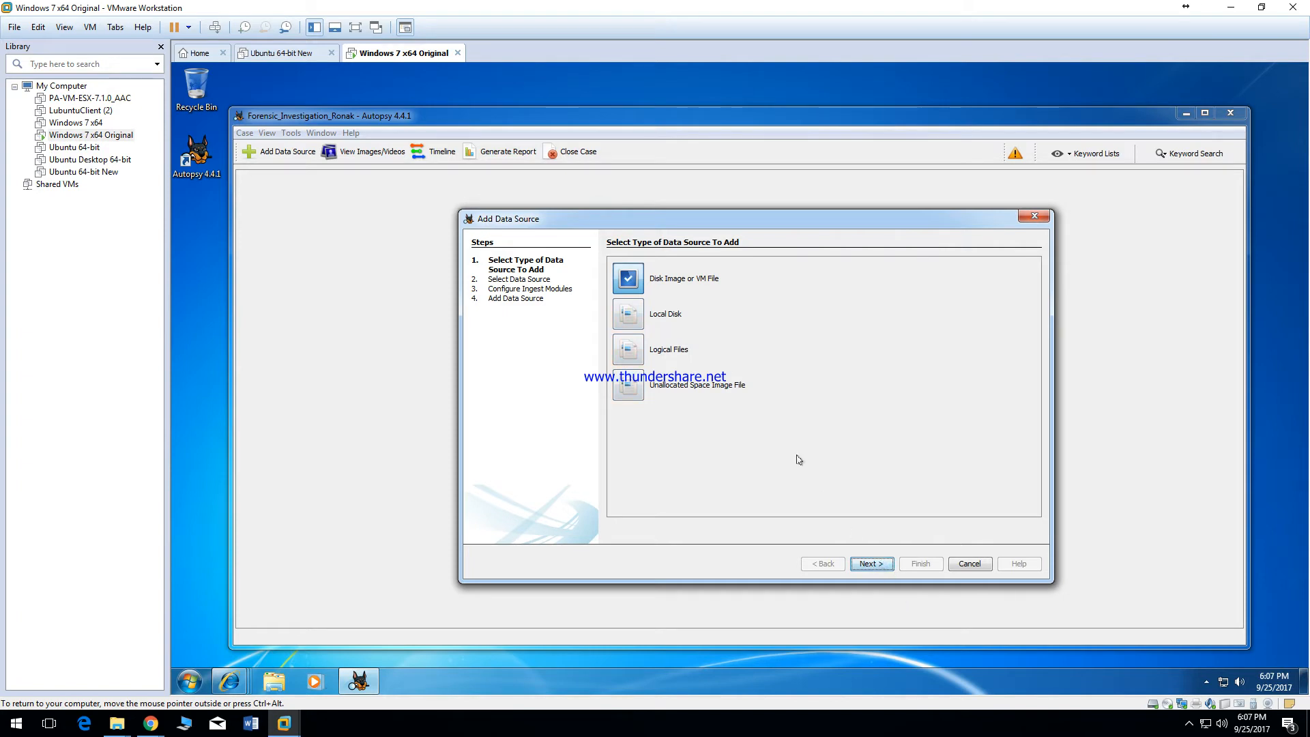
pyautogui.click(880, 572)
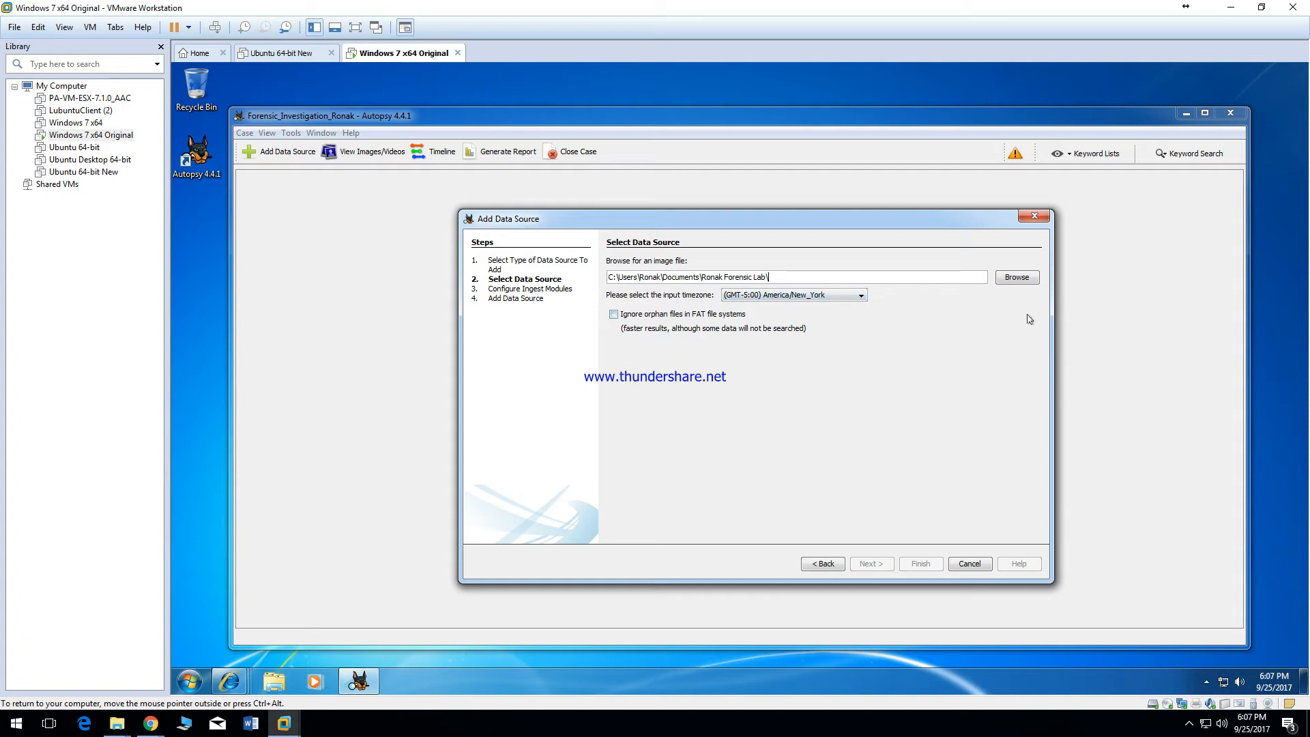
pyautogui.click(1009, 279)
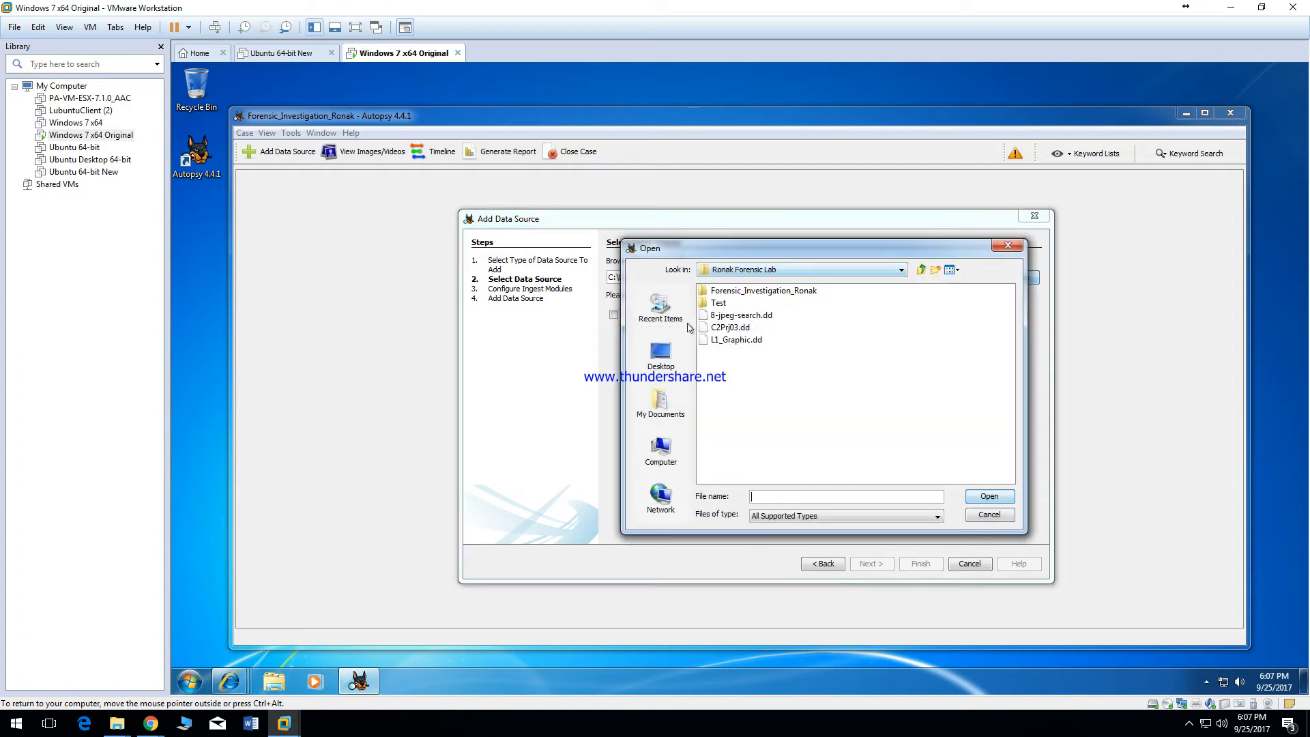
pyautogui.click(743, 315)
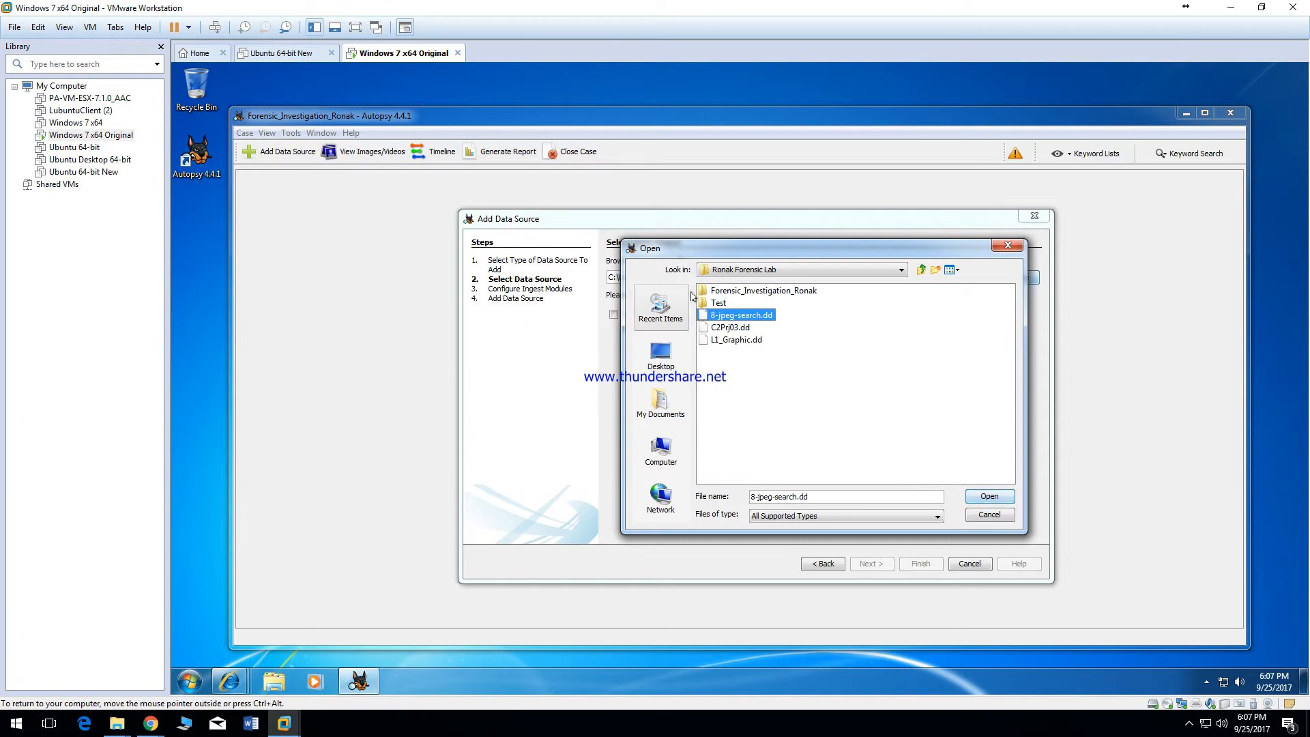
pyautogui.click(976, 498)
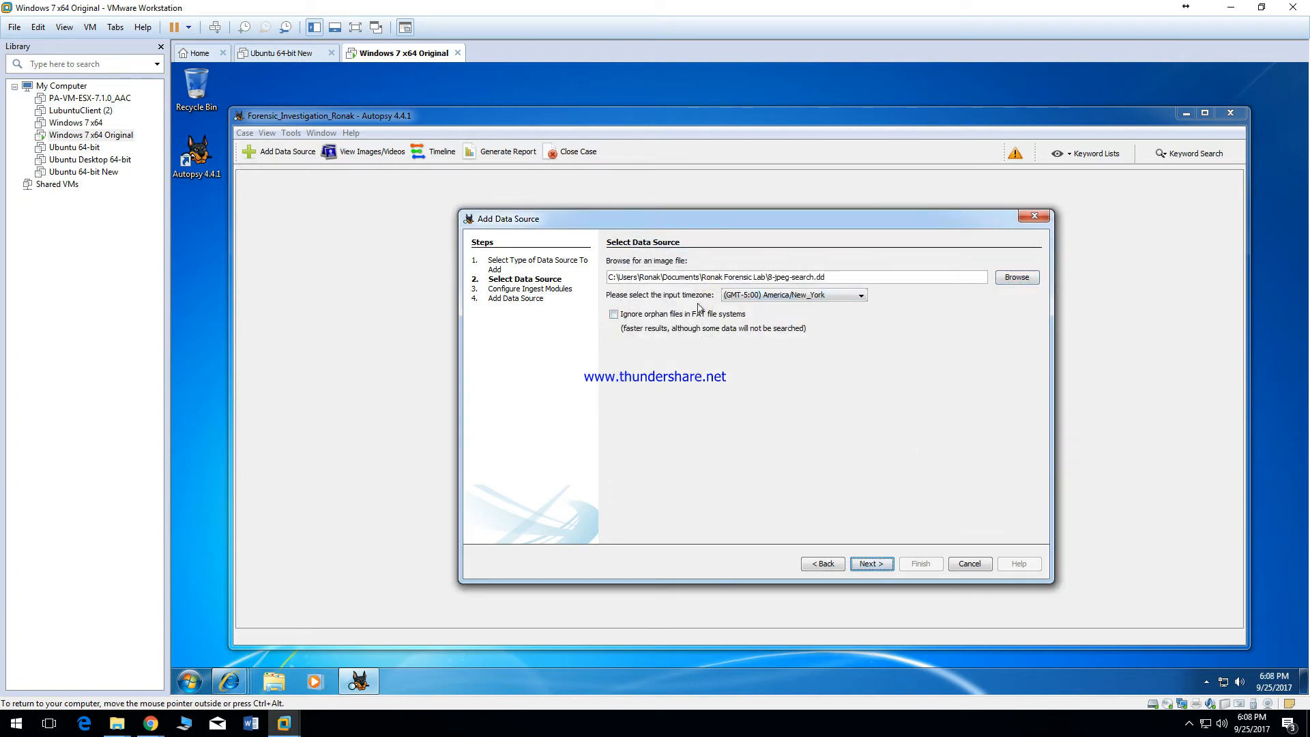
# - Keep the (GMT-5:00) America/New_York input timezone and finish adding the data source with all ingest modules enabled
pyautogui.click(765, 303)
pyautogui.click(816, 293)
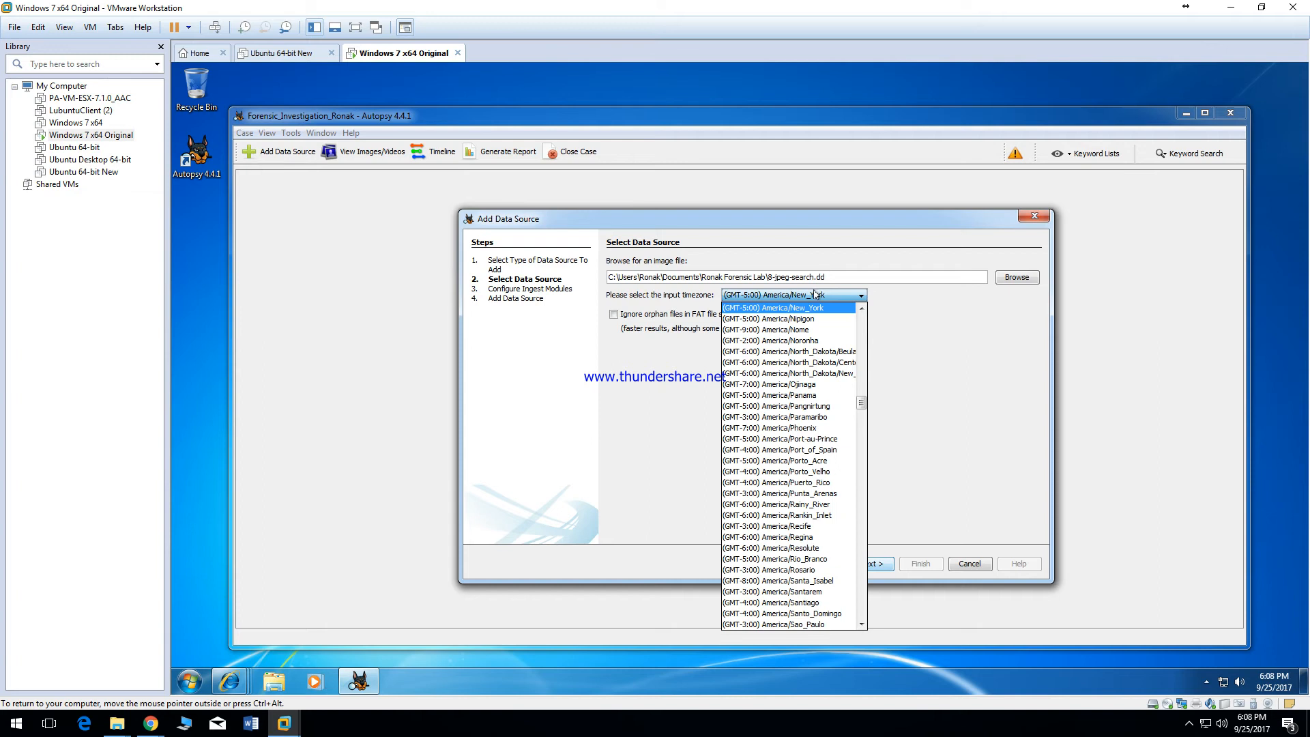
pyautogui.click(973, 340)
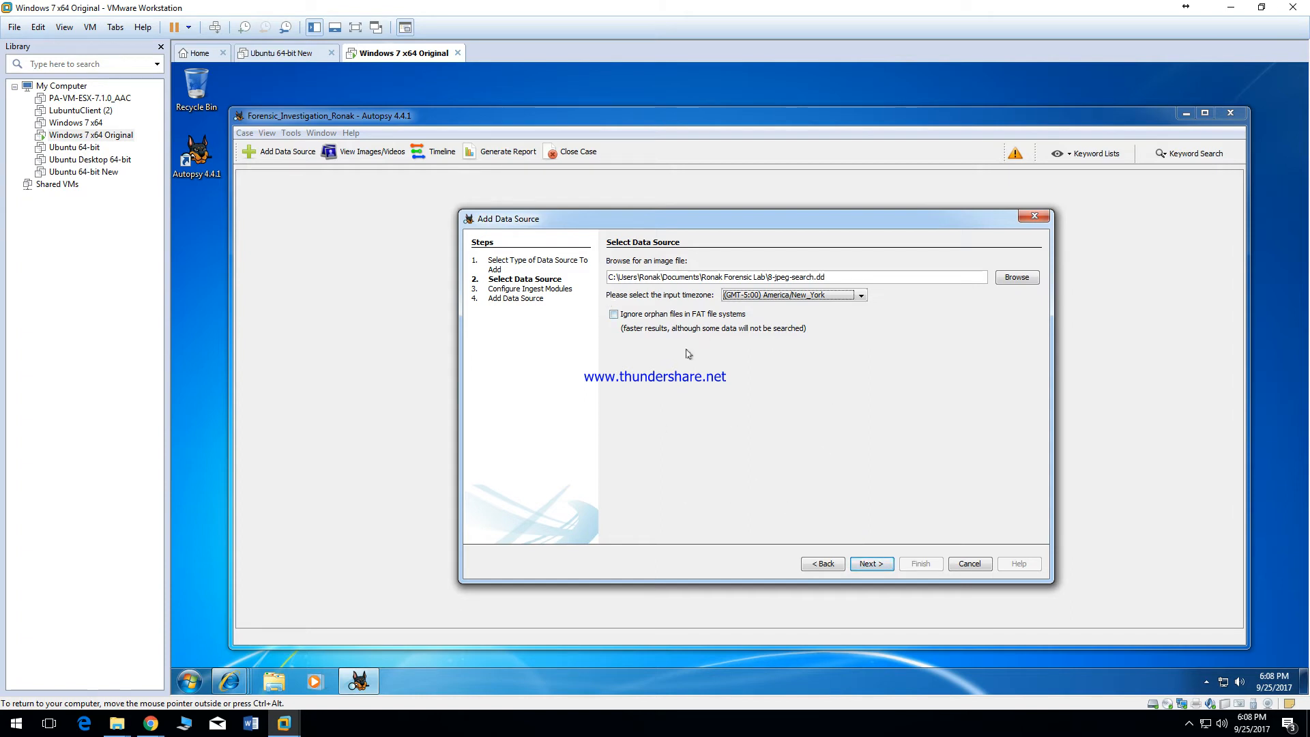
pyautogui.click(872, 564)
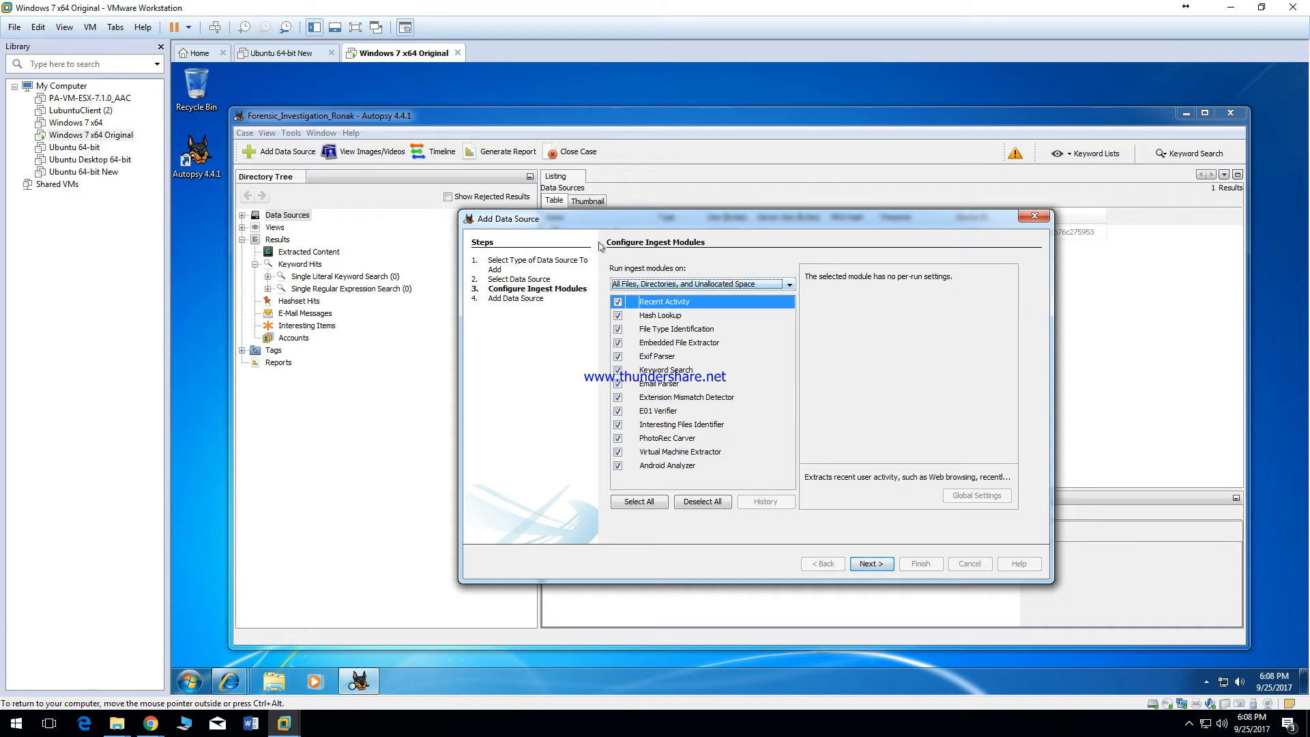
pyautogui.click(880, 567)
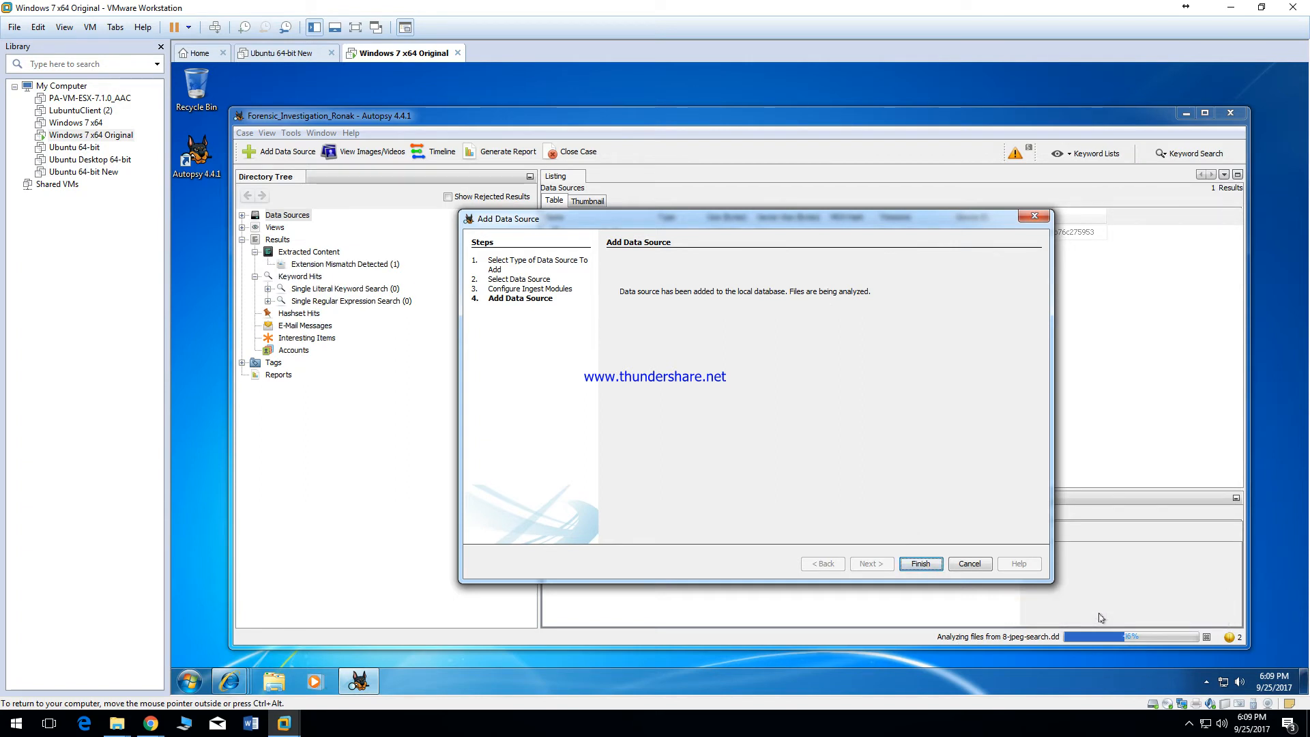
pyautogui.click(920, 569)
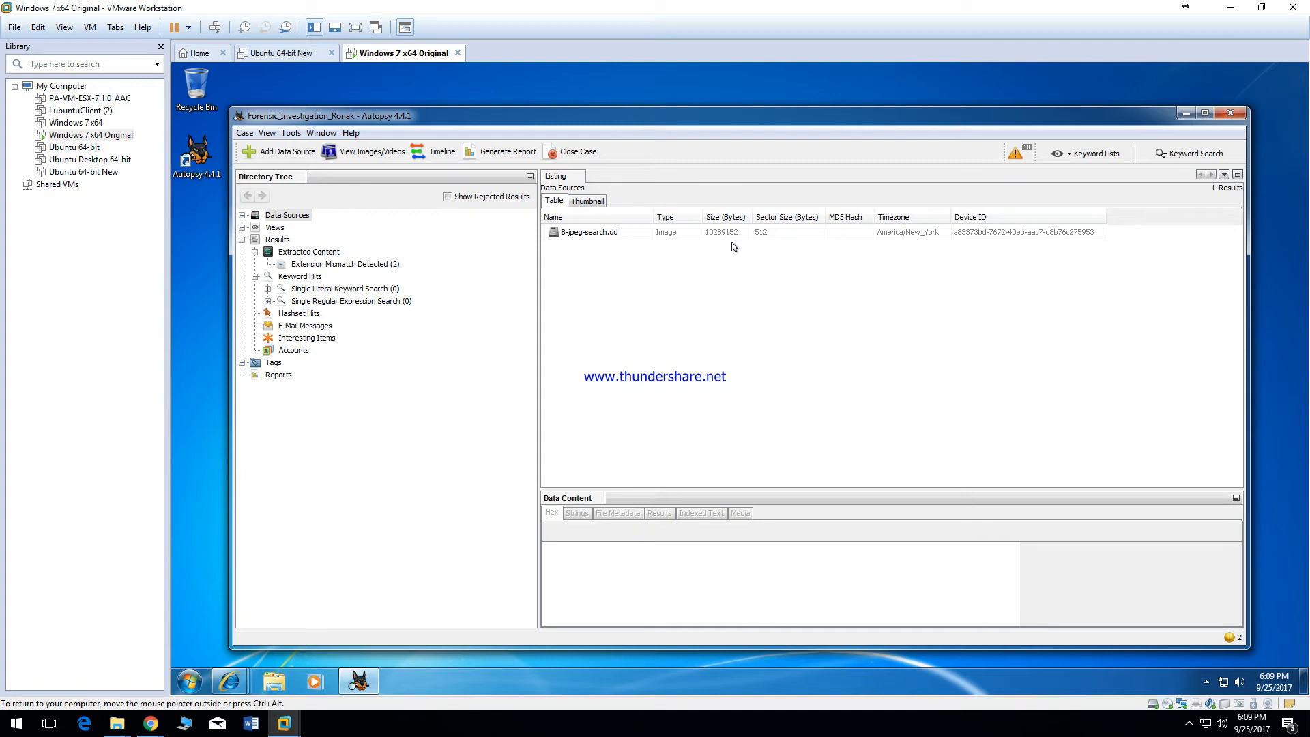
# - Compare the data source's size in bytes with the 8-jpeg-search.dd file in the forensic lab documents folder, and minimize the folder window
pyautogui.click(714, 217)
pyautogui.click(274, 681)
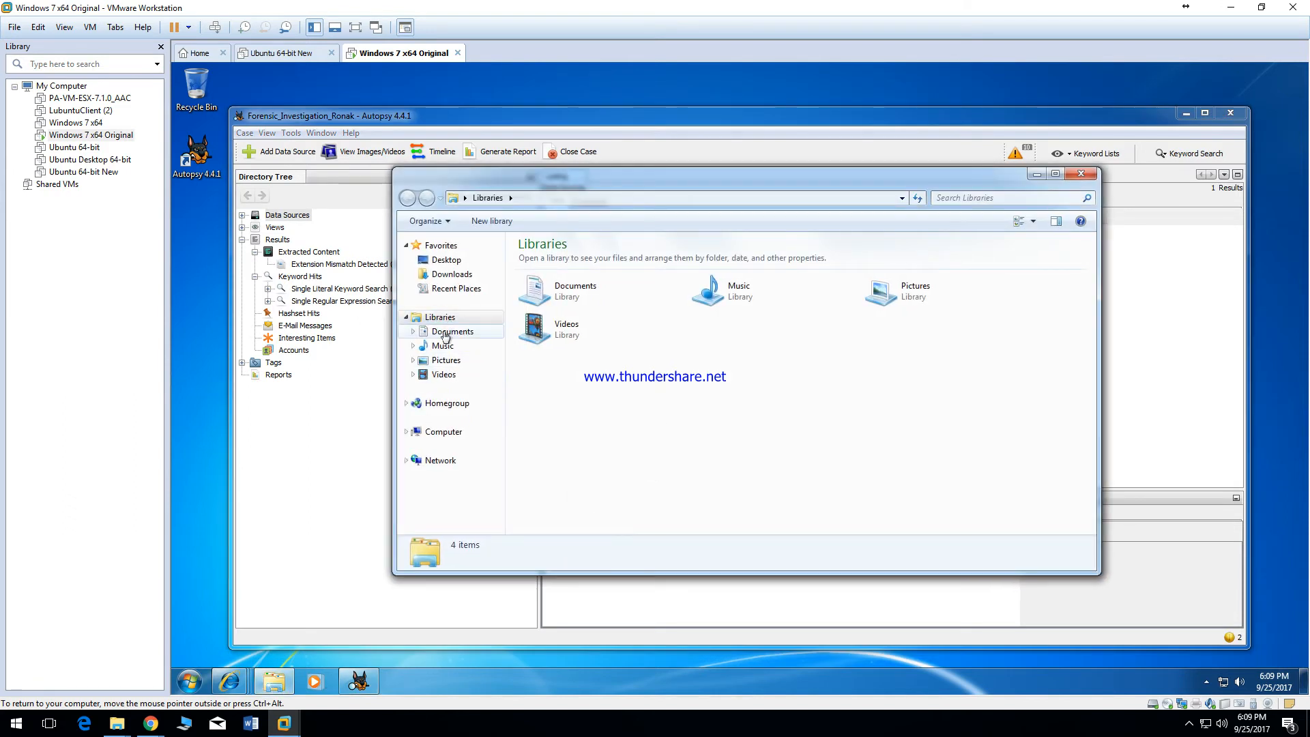
pyautogui.click(437, 332)
pyautogui.doubleClick(575, 298)
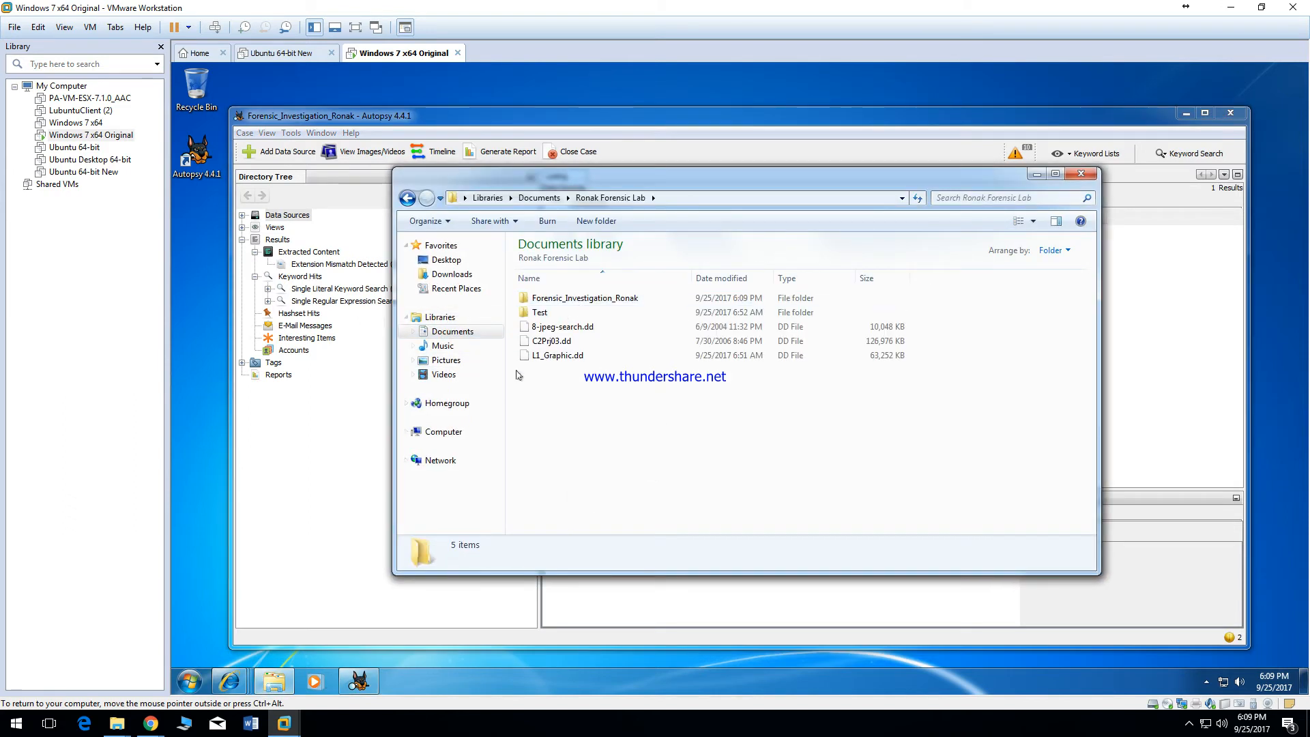
pyautogui.click(546, 329)
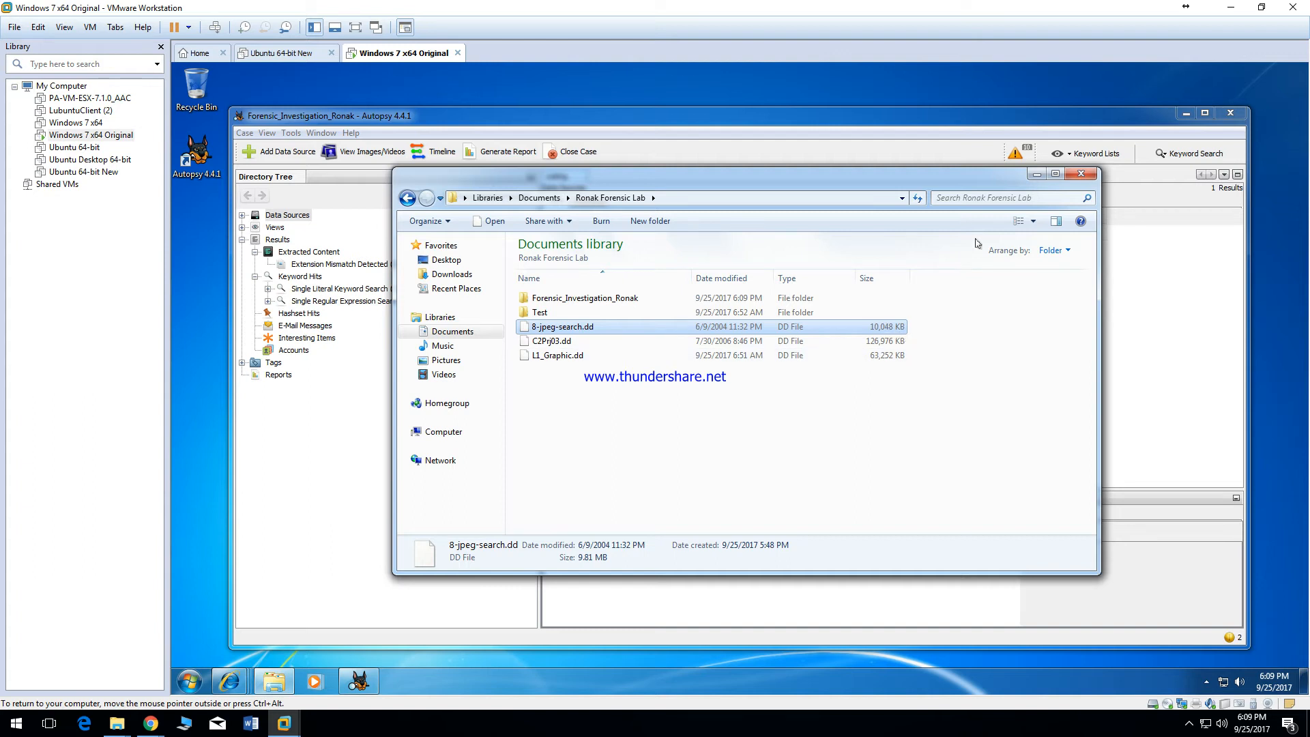
pyautogui.click(1036, 176)
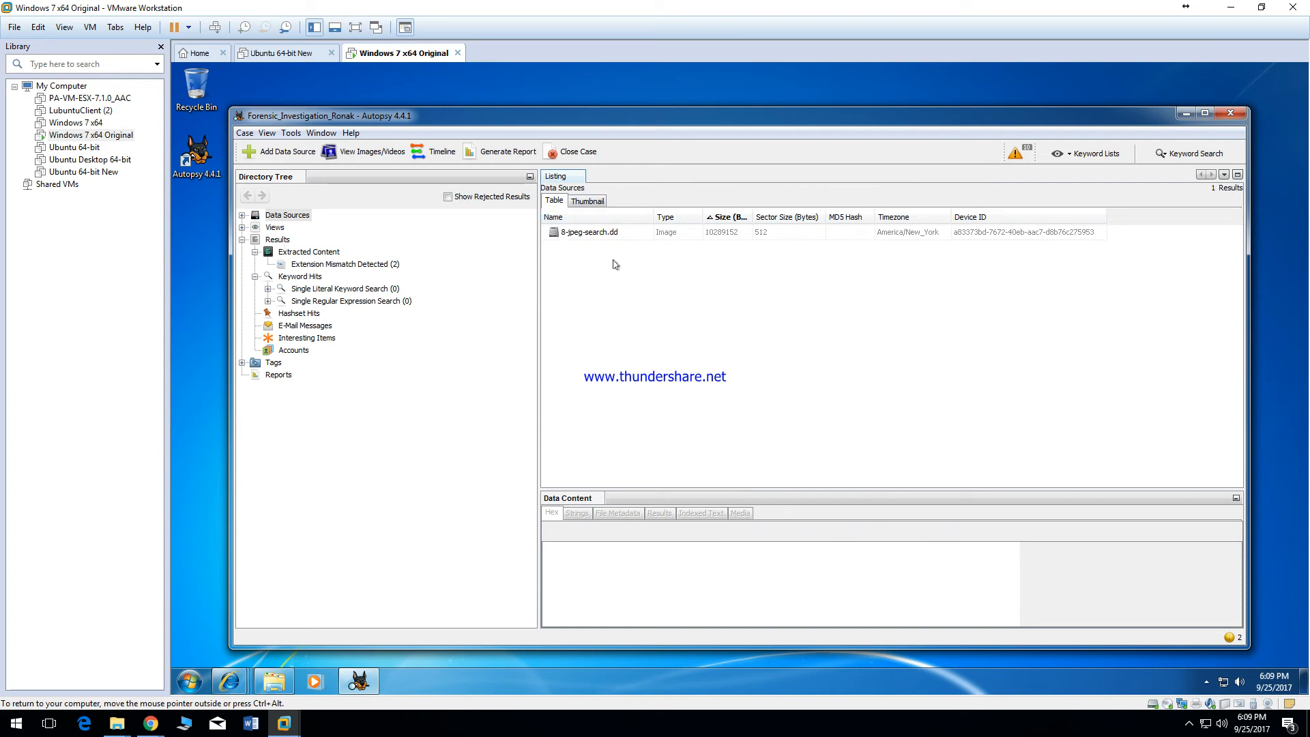
# - Expand Data Sources down to the folders of 8-jpeg-search.dd, list the image's contents, and expand the Views branch
pyautogui.click(548, 230)
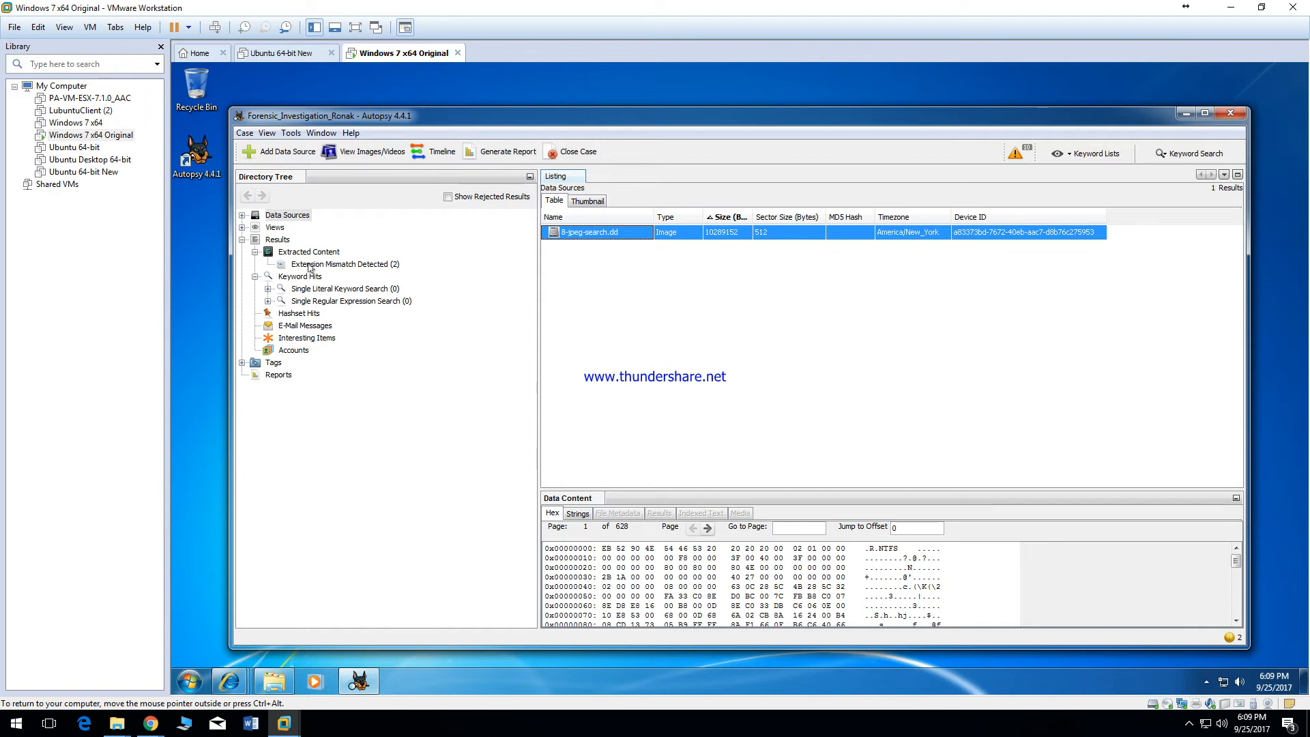
pyautogui.click(243, 220)
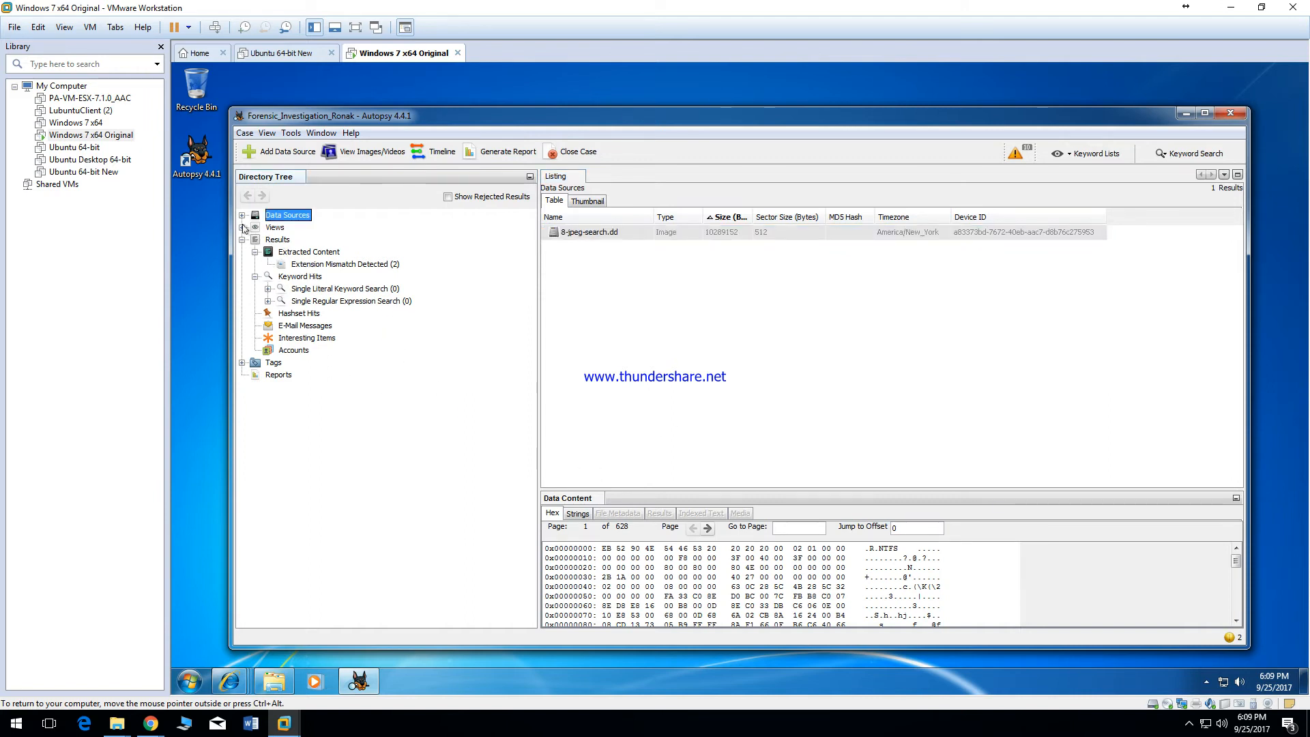
pyautogui.click(241, 216)
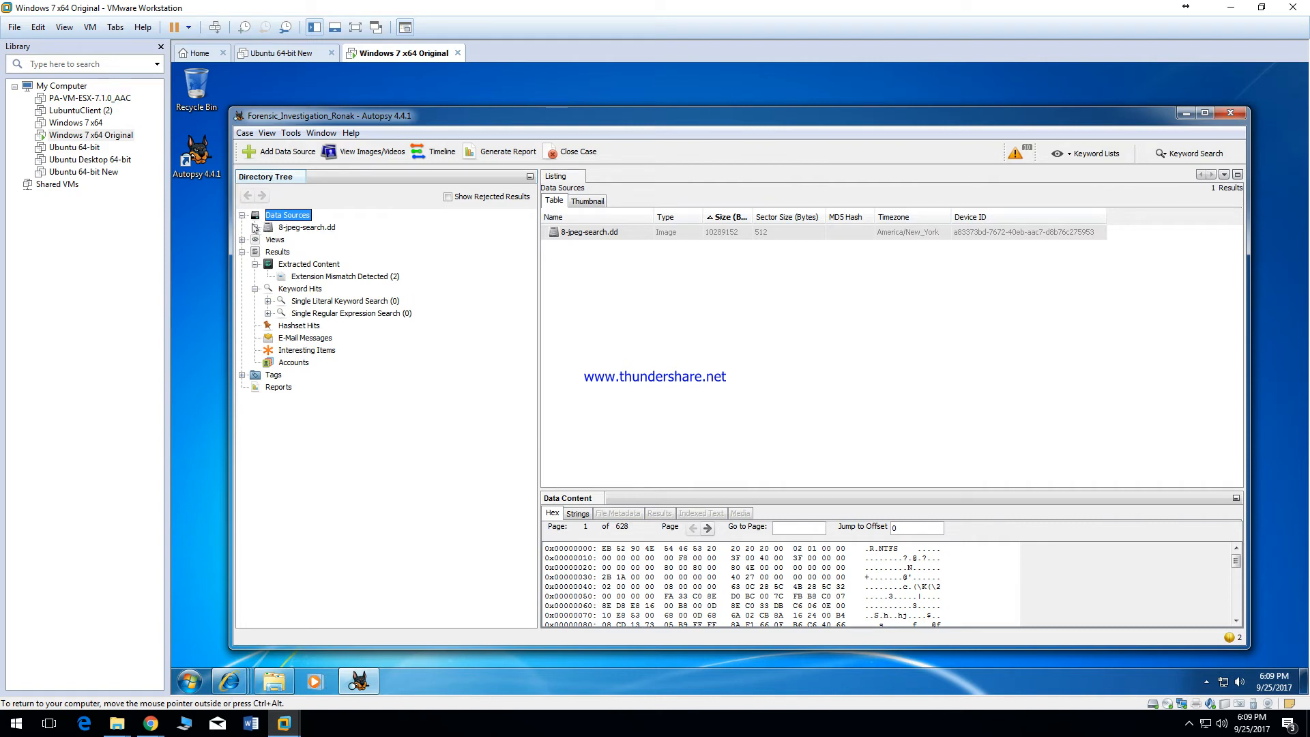
pyautogui.click(254, 227)
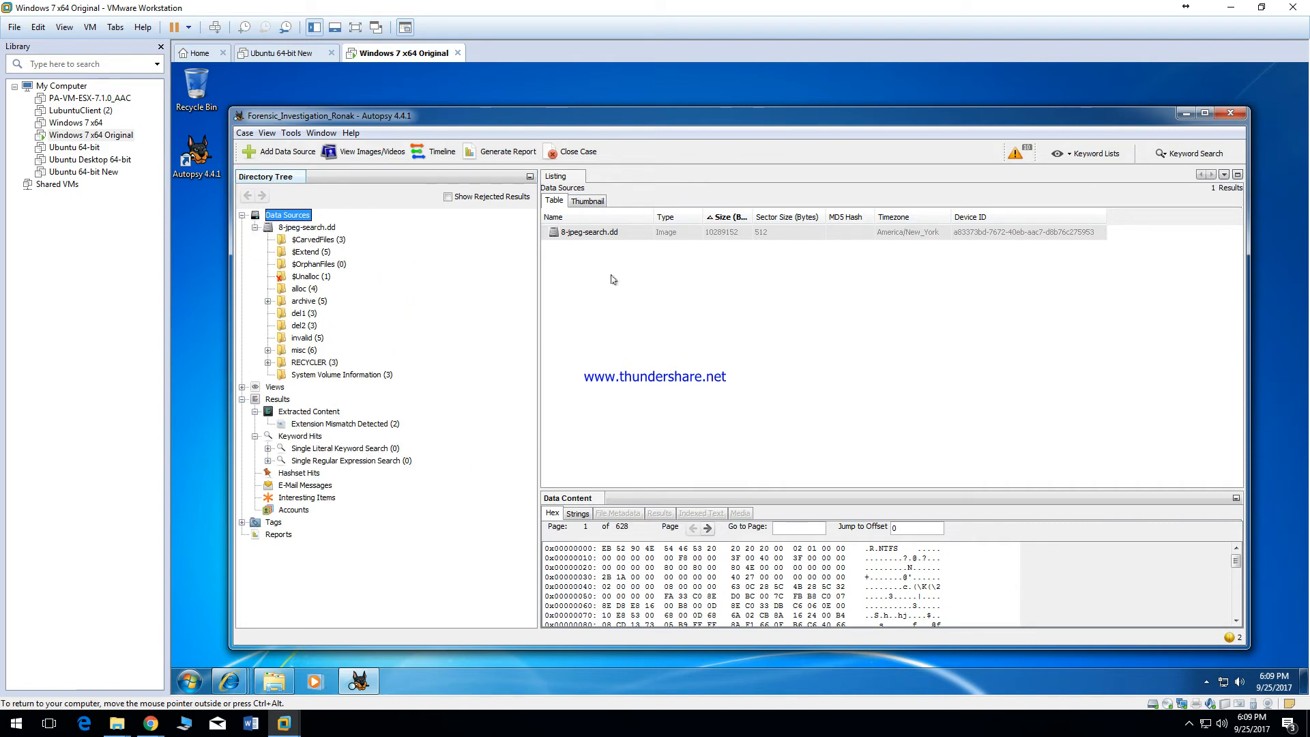
pyautogui.doubleClick(578, 234)
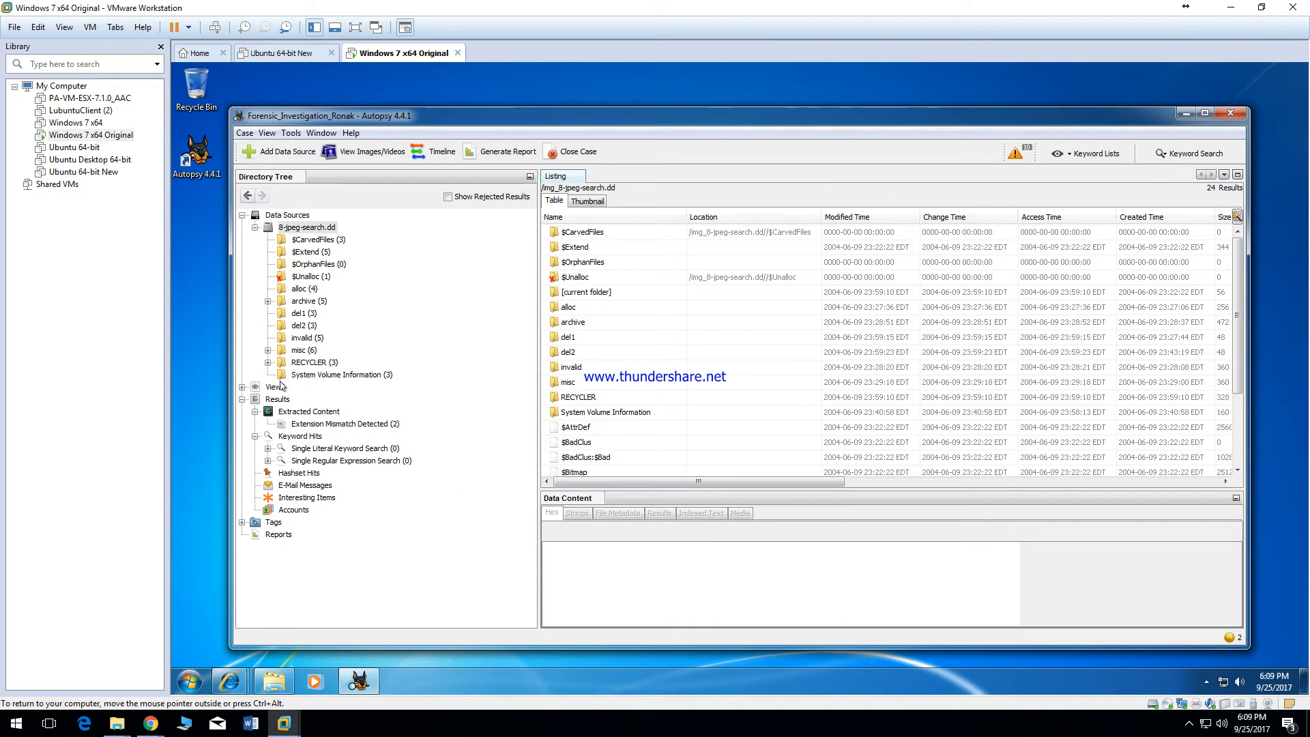
pyautogui.click(242, 387)
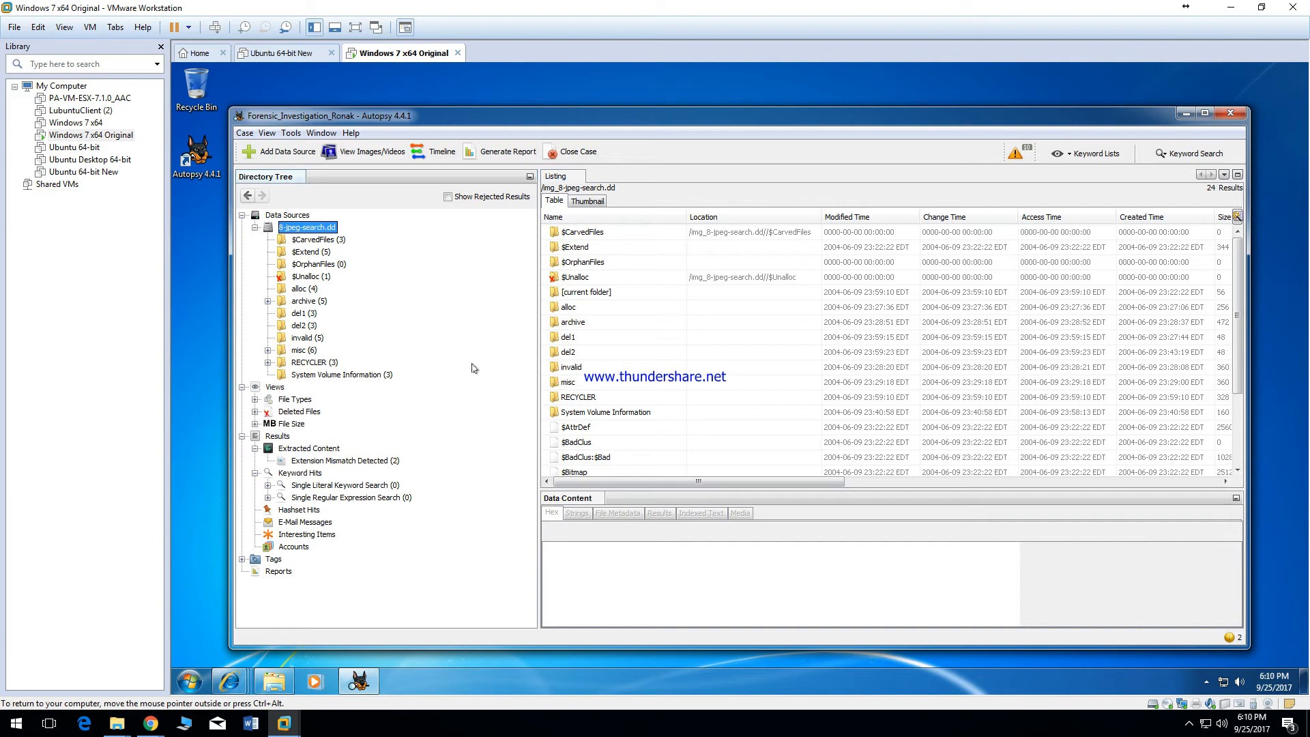
# - Preview each file in the $CarvedFiles folder with an enlarged Data Content pane, and show the folder as thumbnails
pyautogui.click(301, 242)
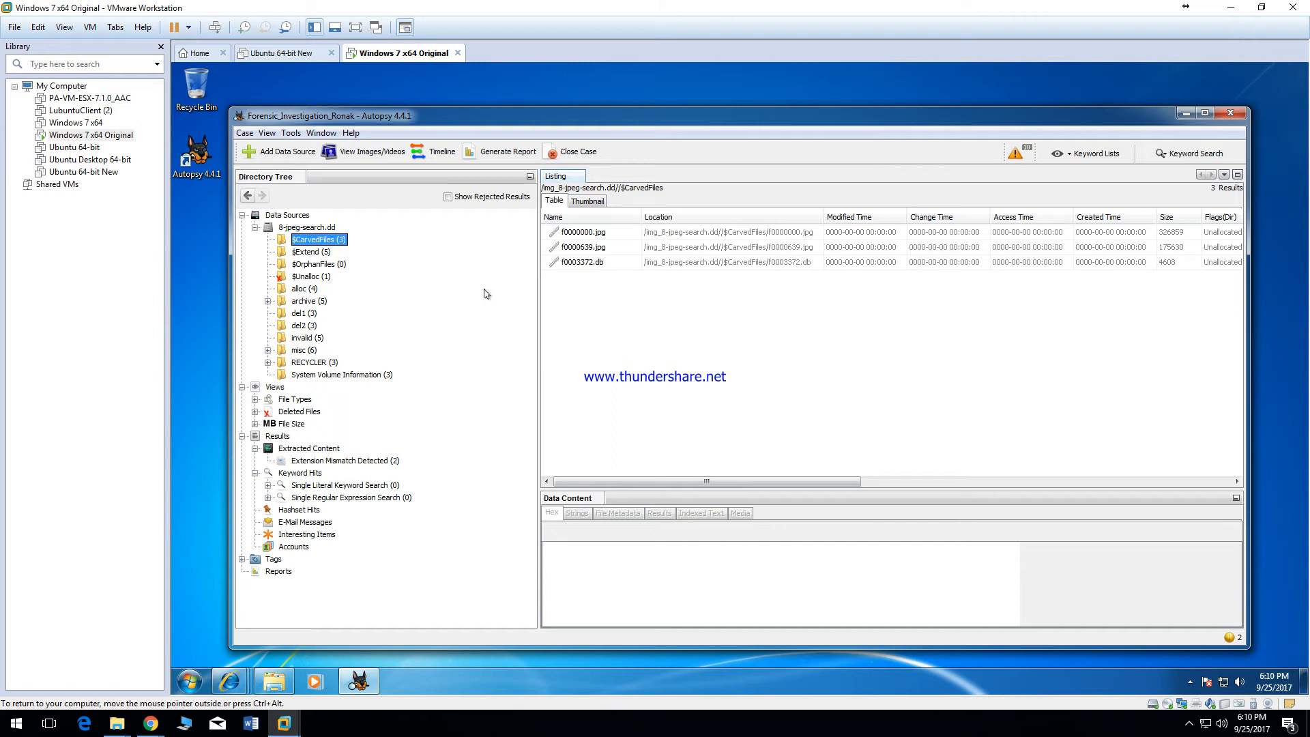
pyautogui.click(591, 233)
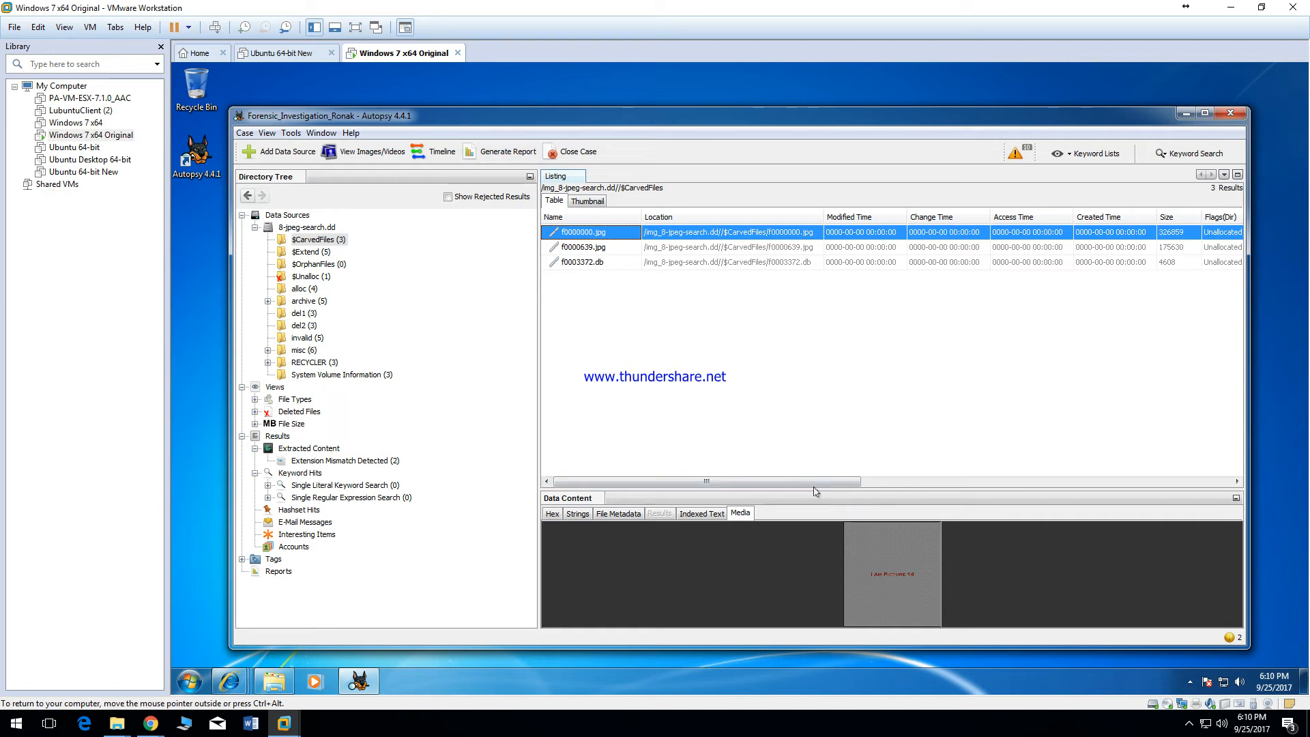
pyautogui.moveTo(817, 488); pyautogui.dragTo(834, 395)
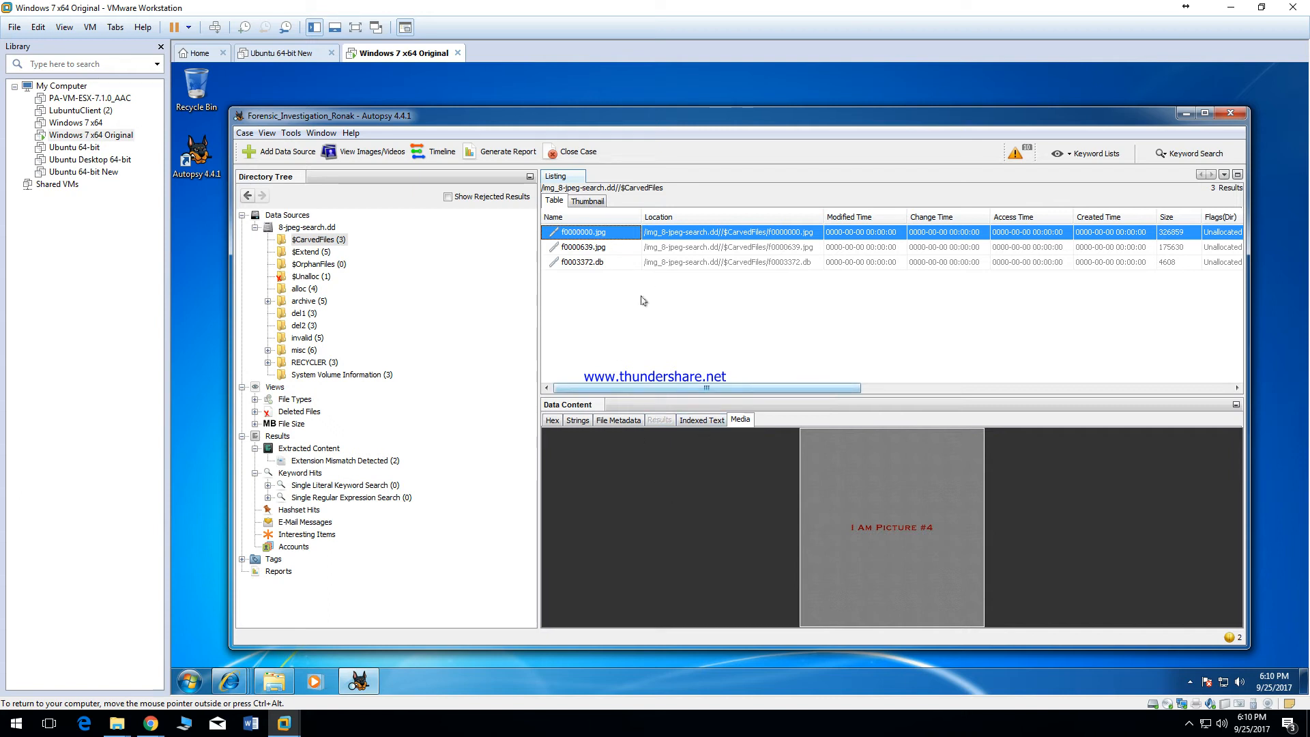
pyautogui.click(579, 248)
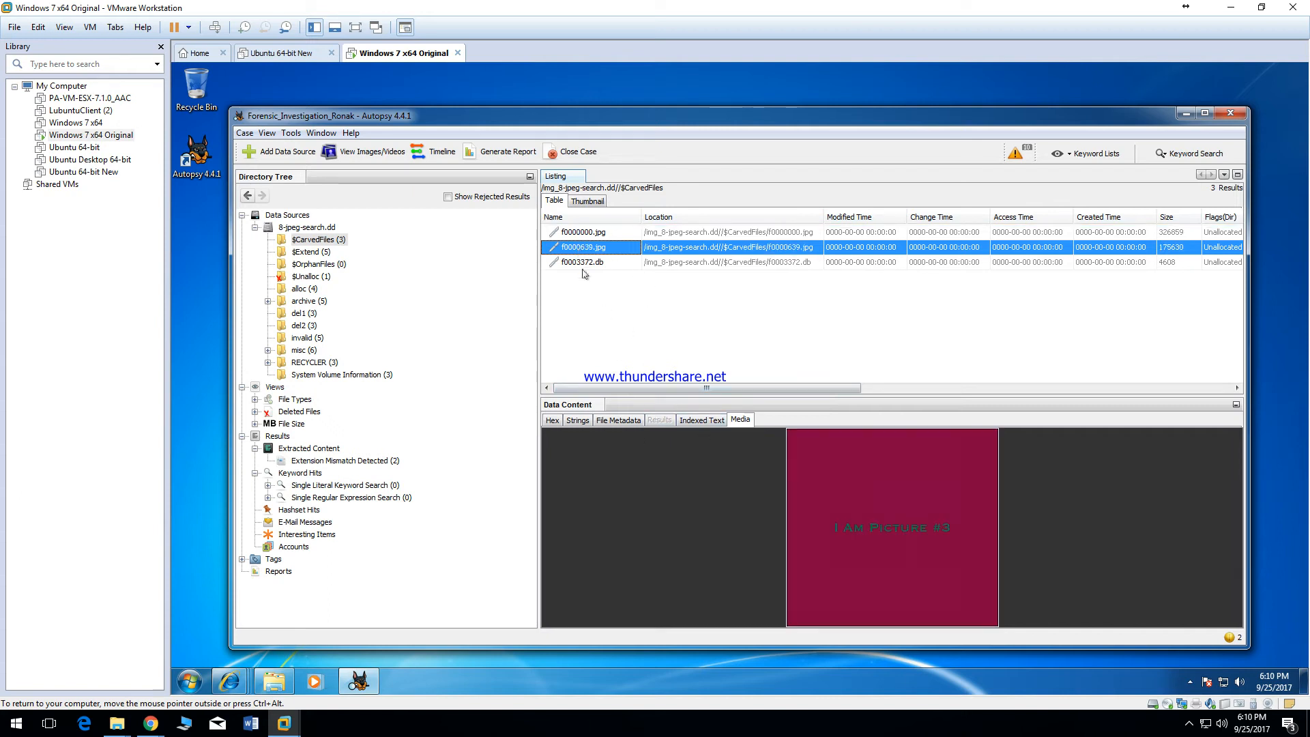
pyautogui.click(591, 263)
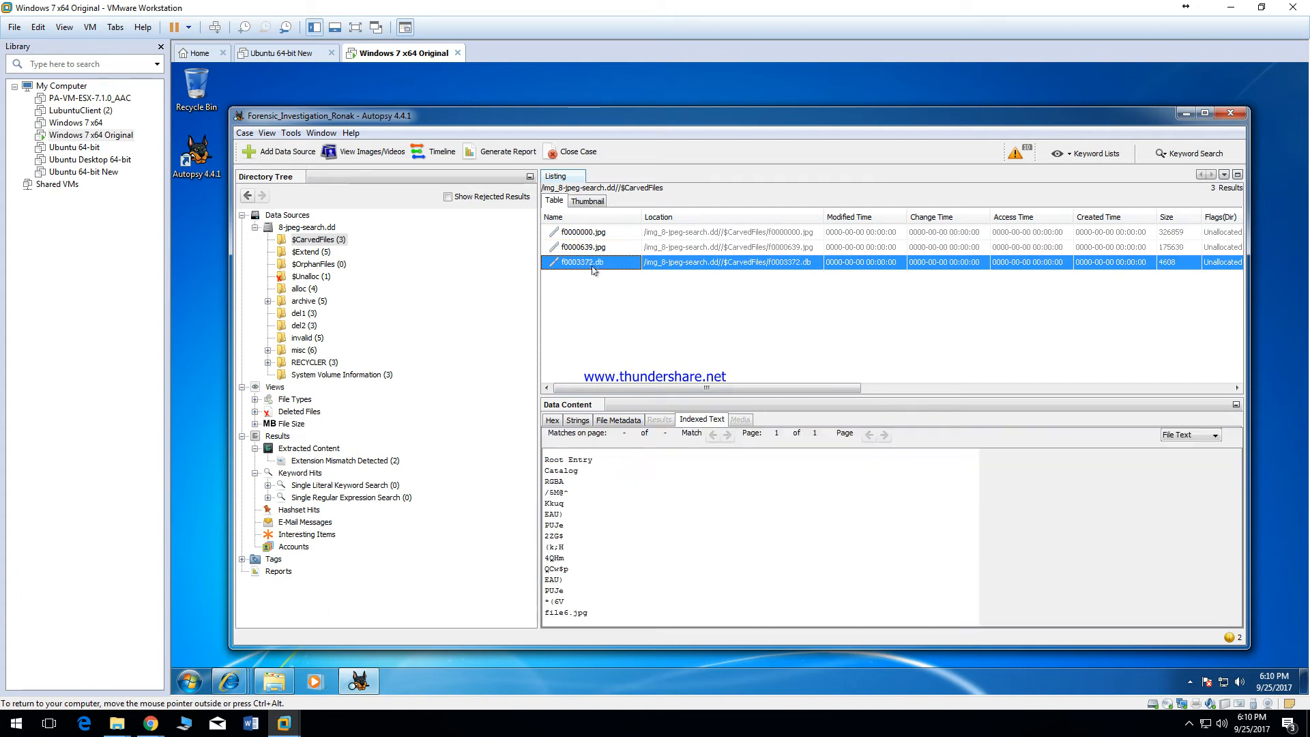
pyautogui.click(599, 248)
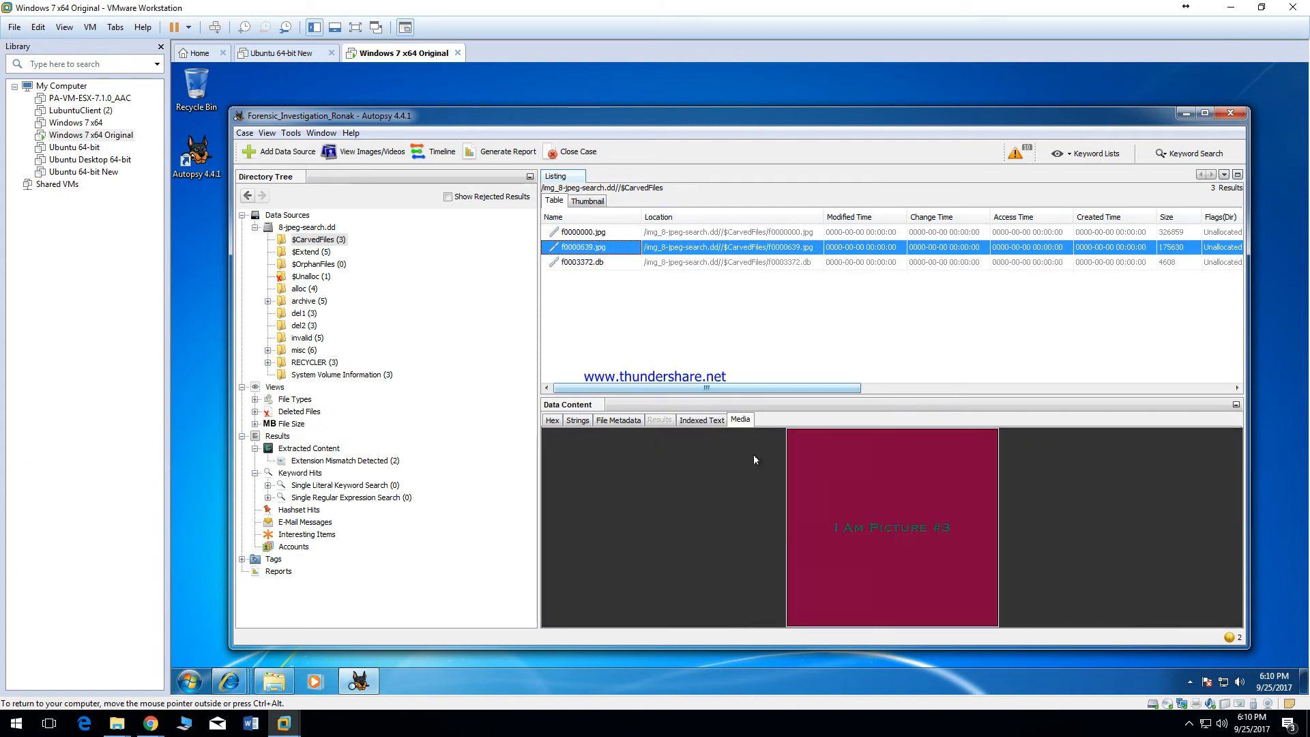
pyautogui.click(587, 201)
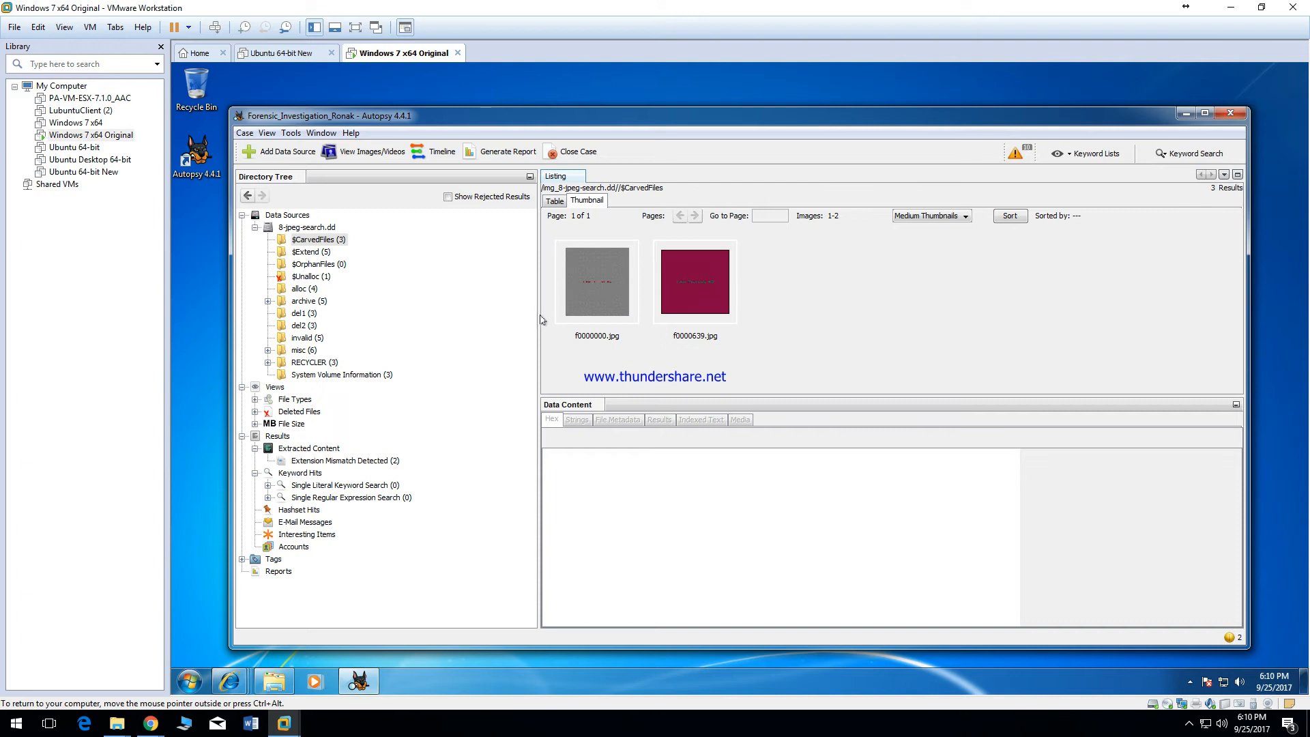
# - View the contents of 8-jpeg-search.dd first as a table and again as thumbnails
pyautogui.click(323, 228)
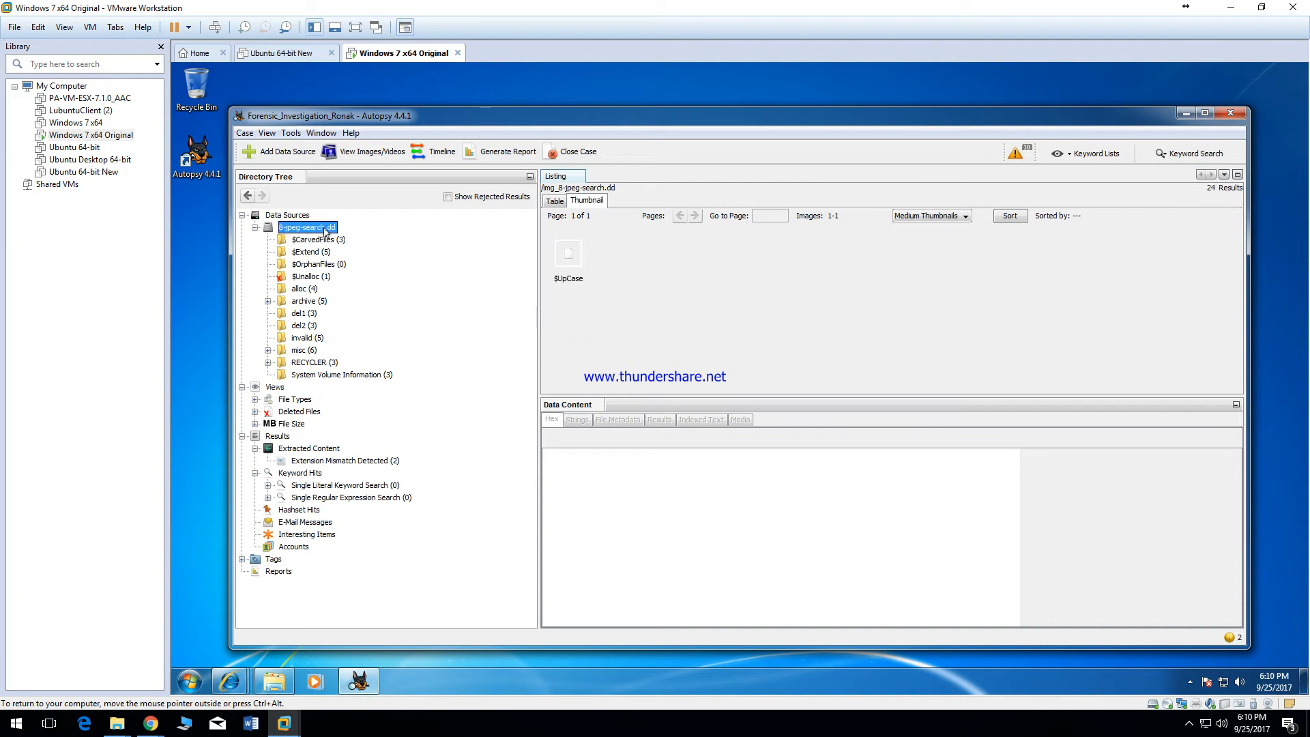
pyautogui.click(555, 201)
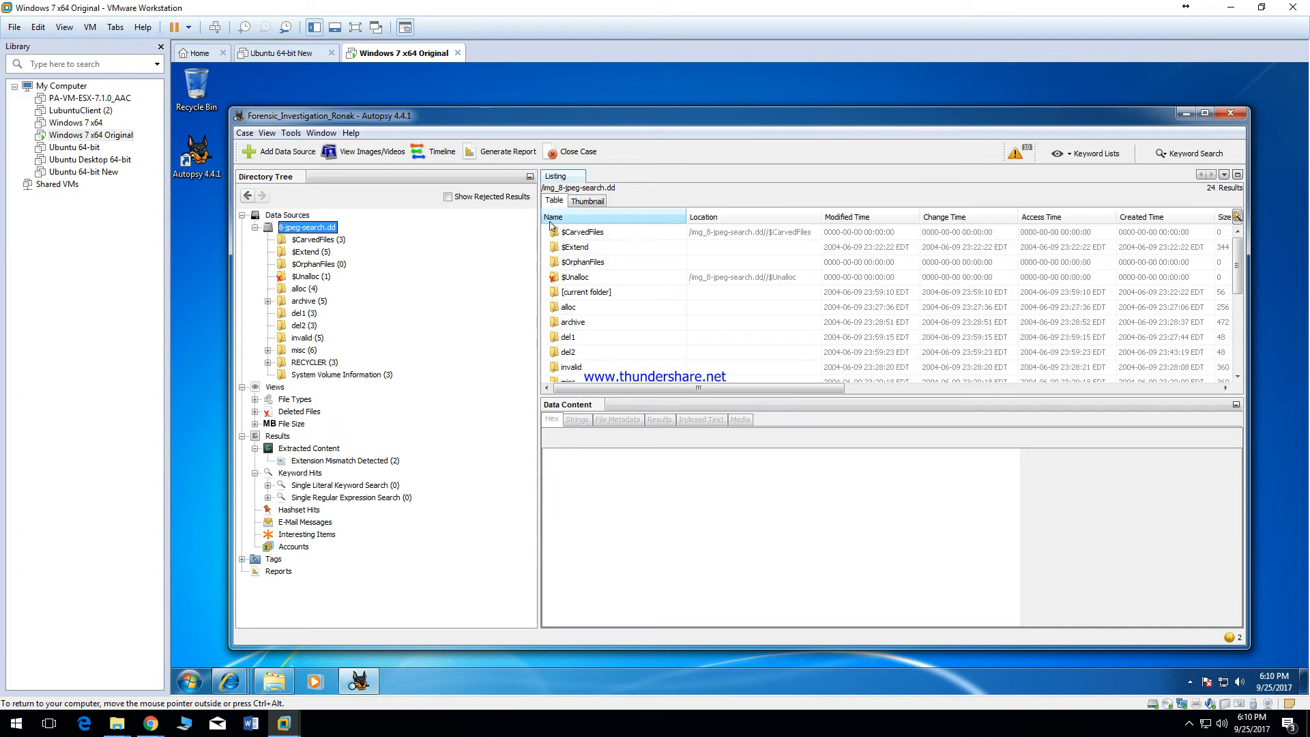
pyautogui.click(581, 202)
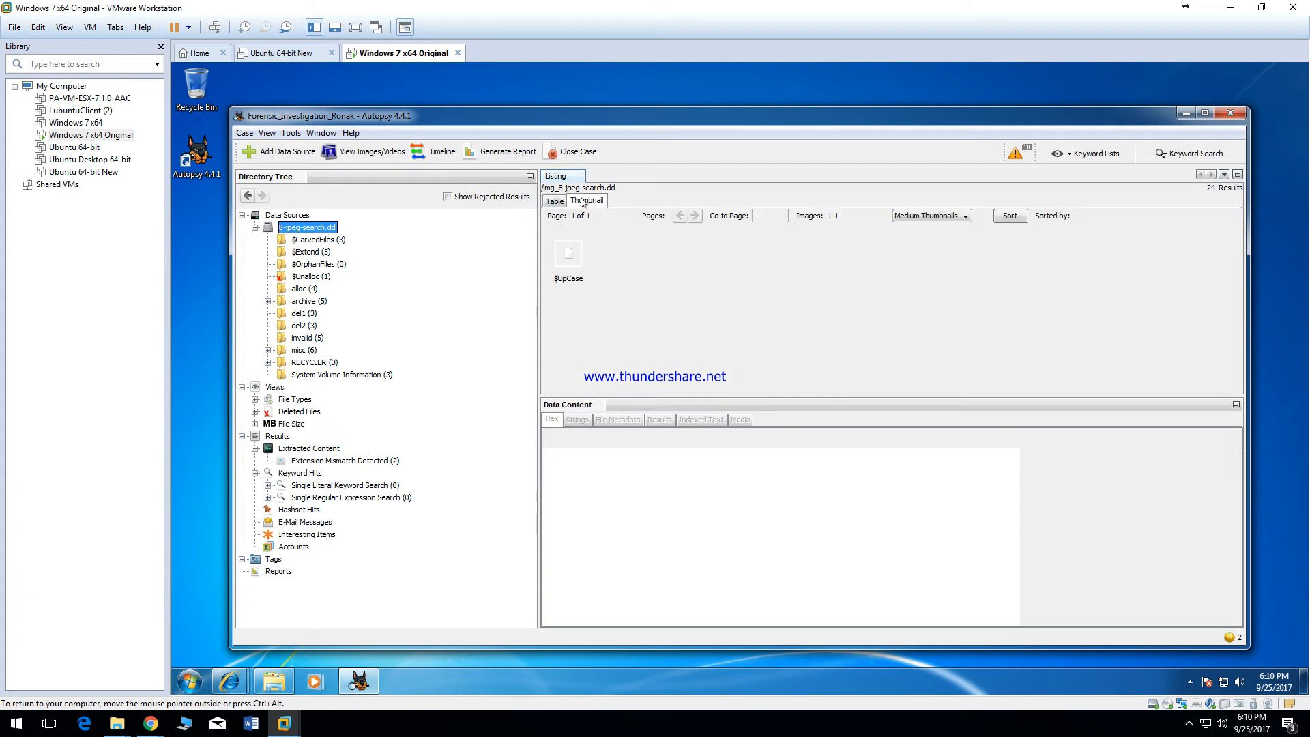
# - Look through the thumbnails of the $Extend, $OrphanFiles, $Unalloc, alloc, archive, del1, invalid and misc folders
pyautogui.click(321, 251)
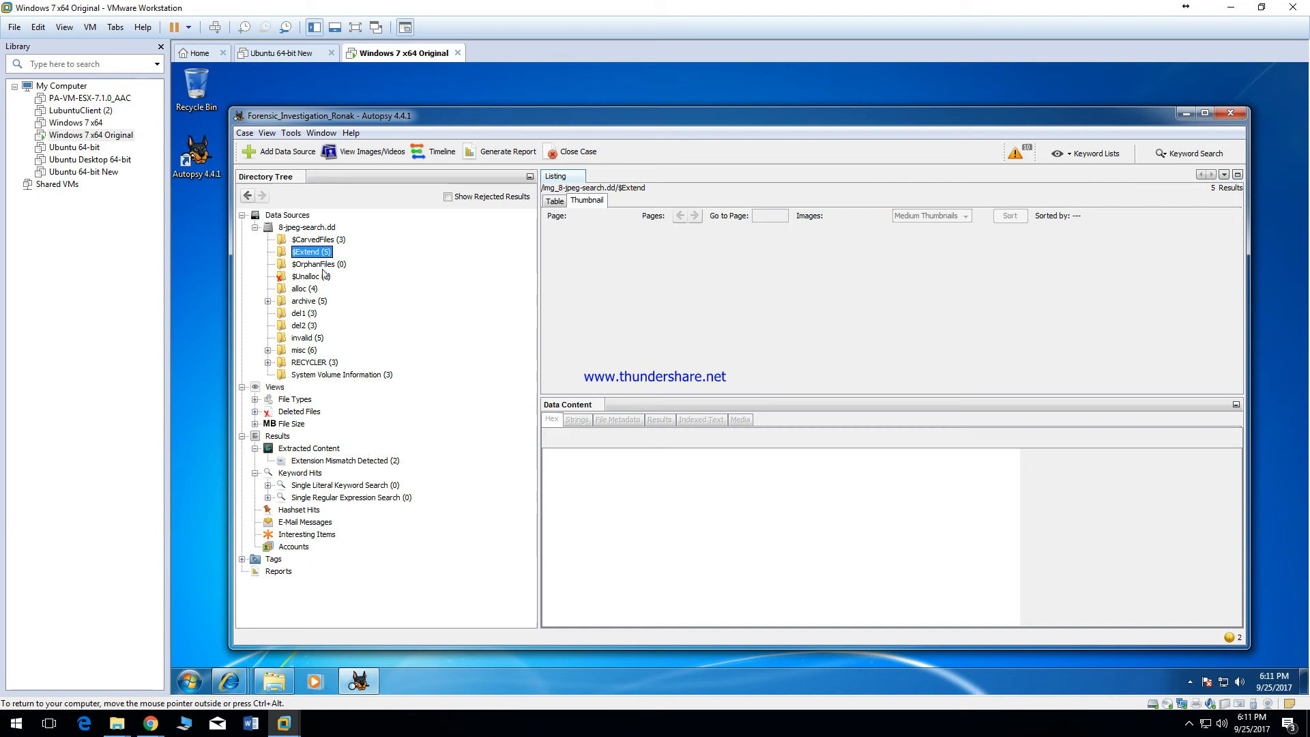
pyautogui.click(321, 264)
pyautogui.click(316, 277)
pyautogui.click(303, 302)
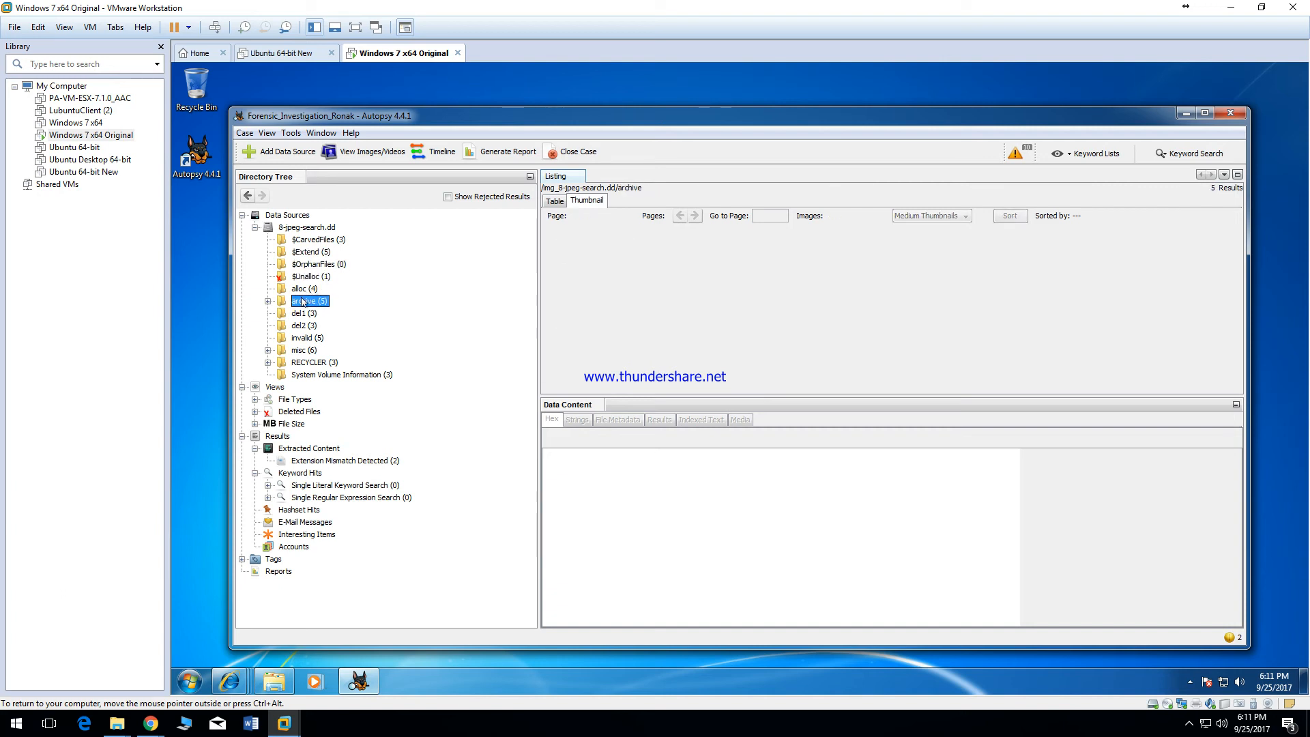
pyautogui.click(312, 290)
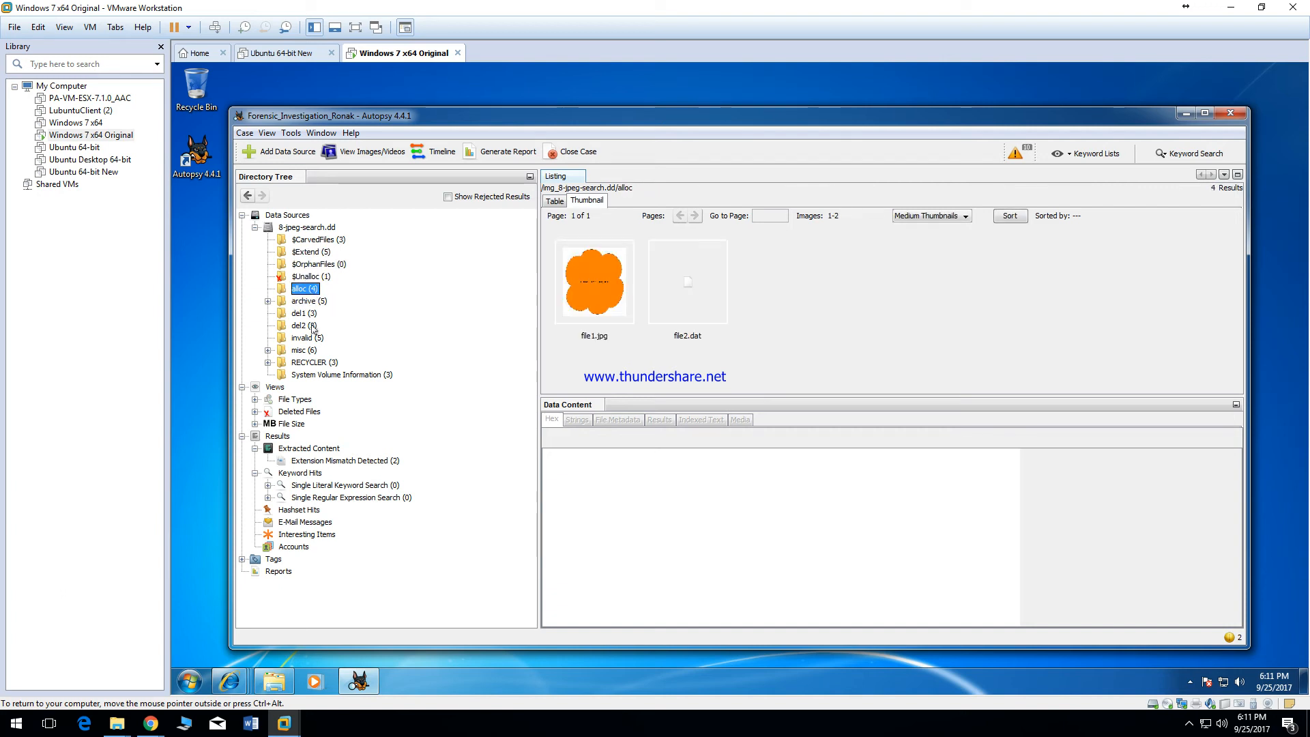
pyautogui.click(314, 302)
pyautogui.click(309, 314)
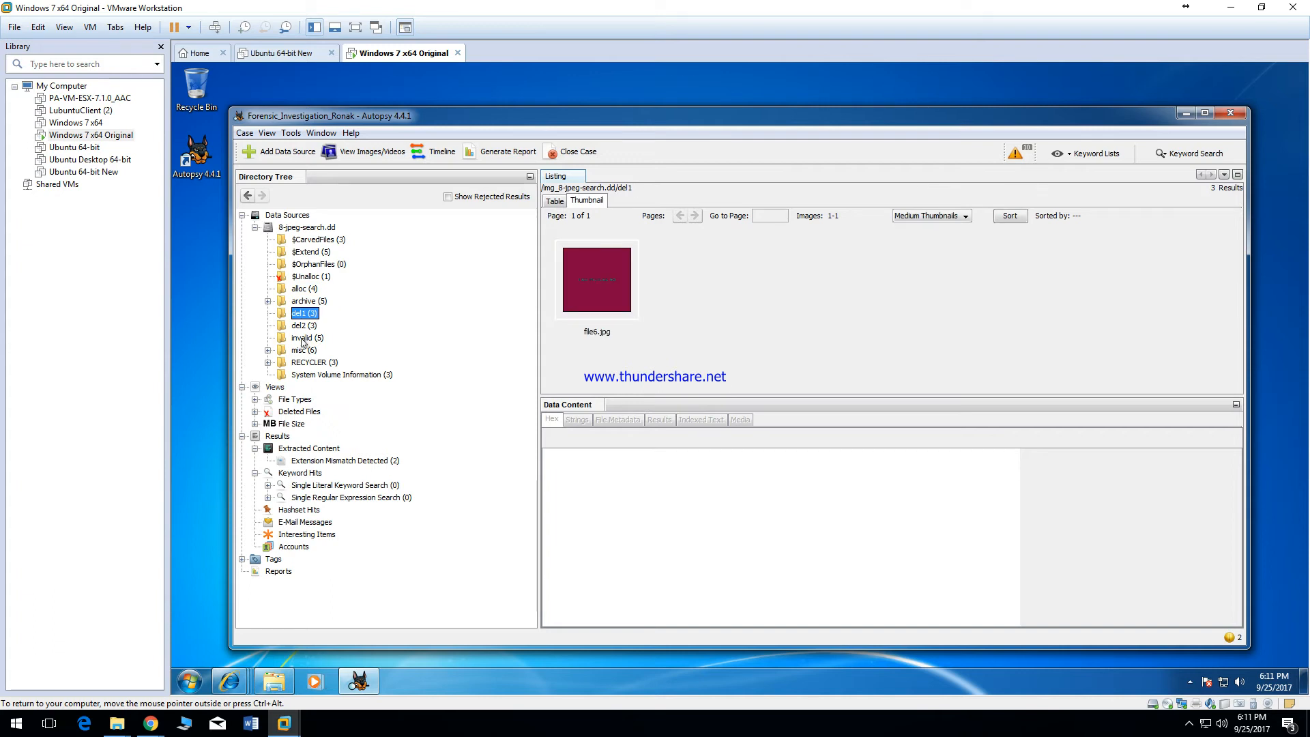
pyautogui.click(303, 339)
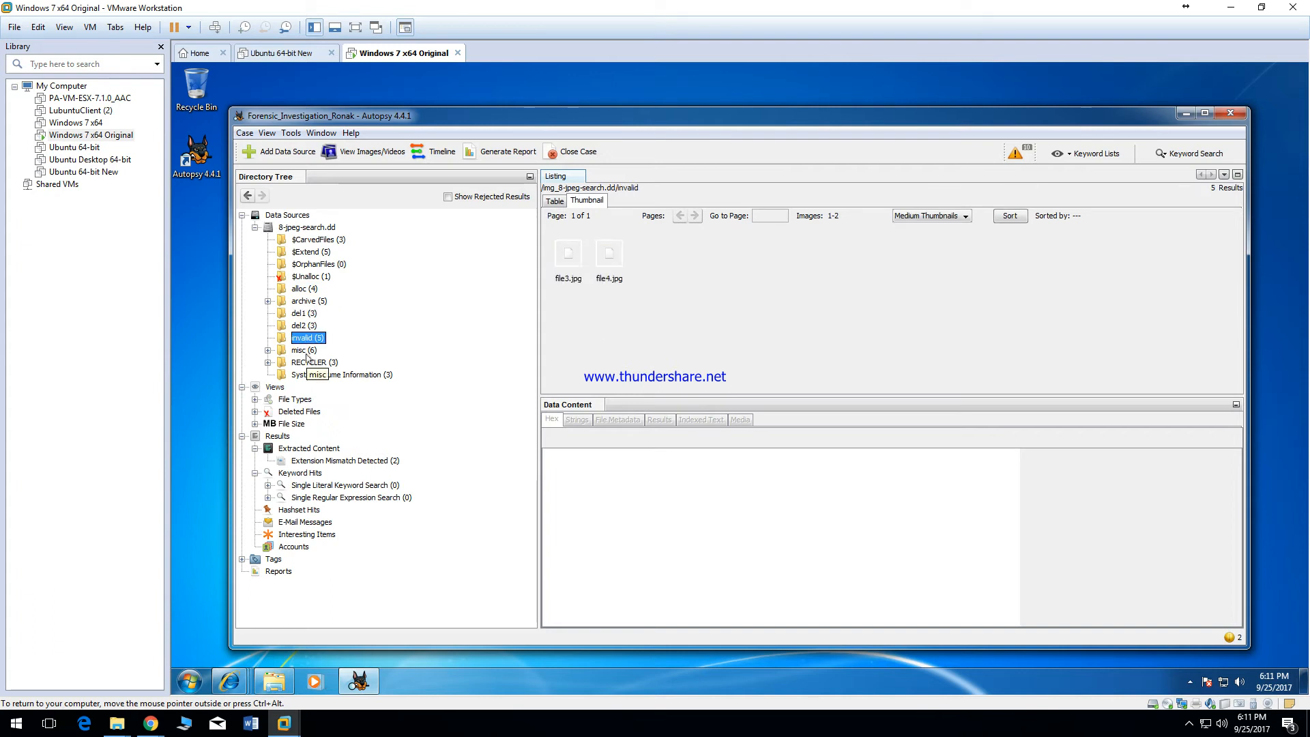
pyautogui.click(305, 351)
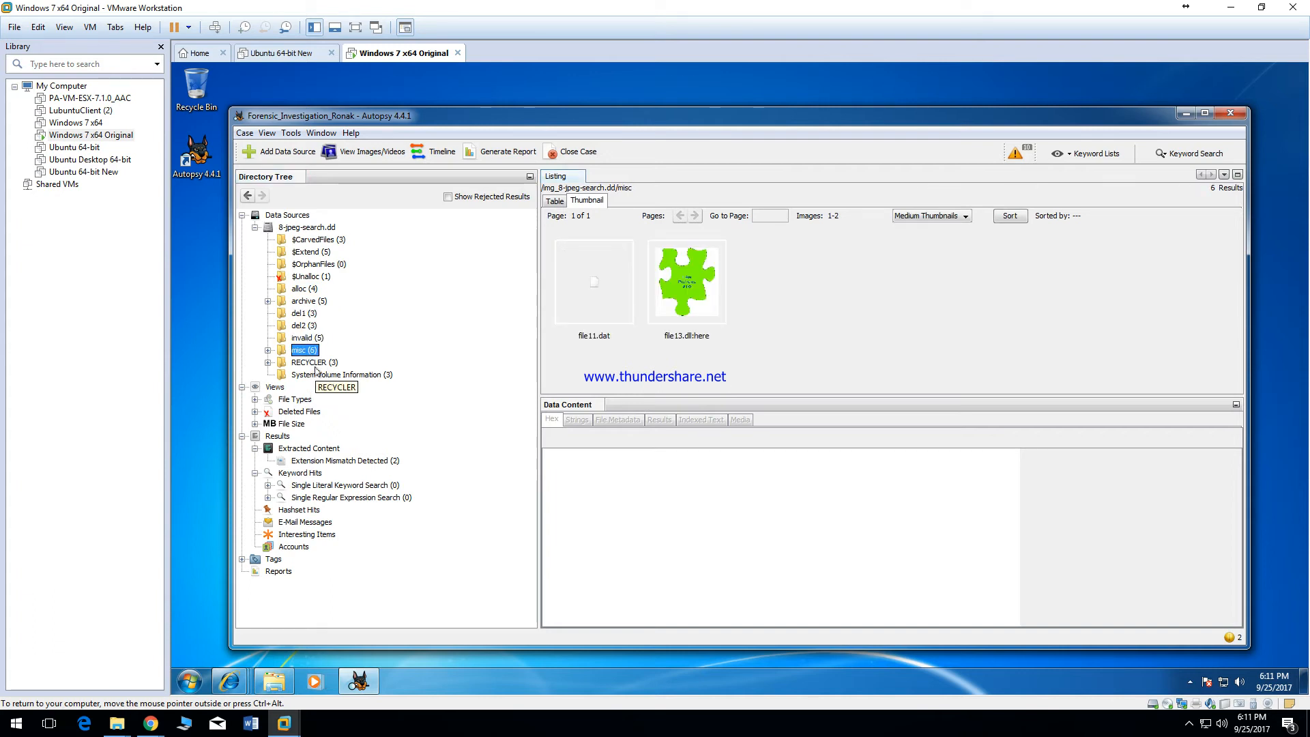
# - Expand the RECYCLER folder and list its contents as a table
pyautogui.click(315, 367)
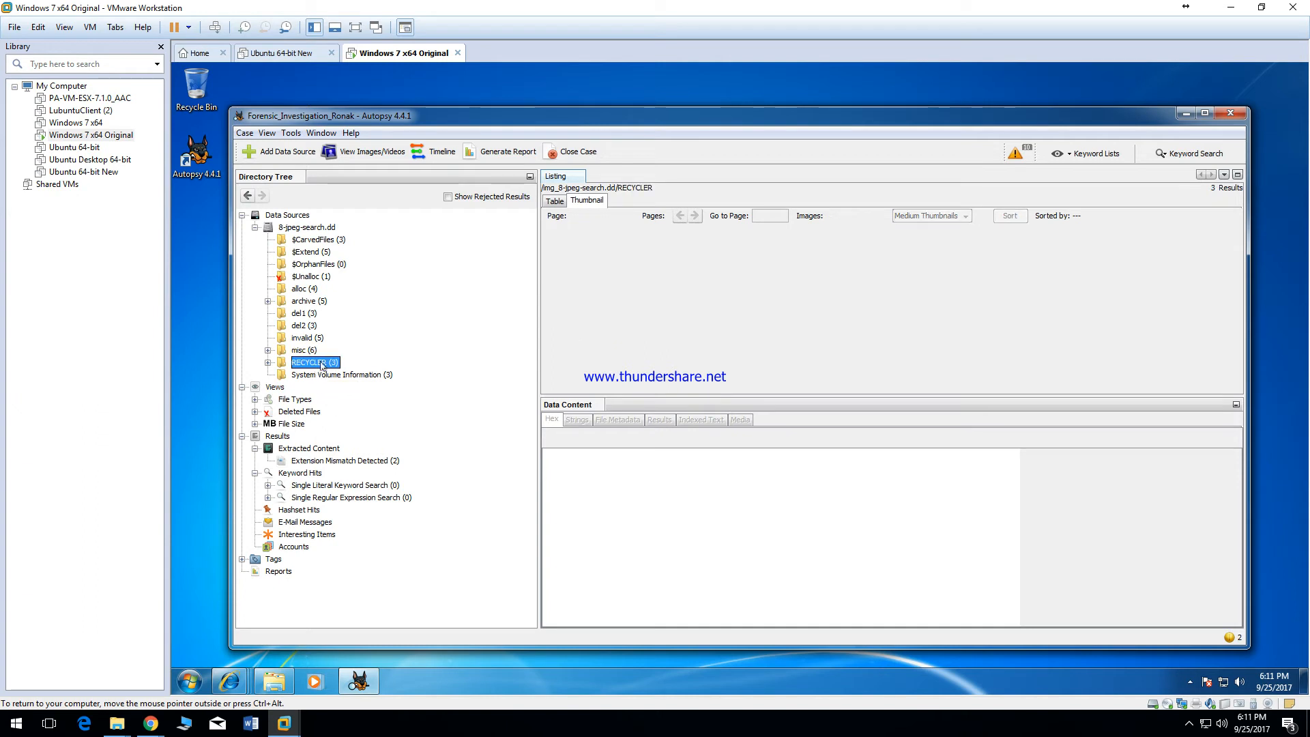
pyautogui.click(268, 363)
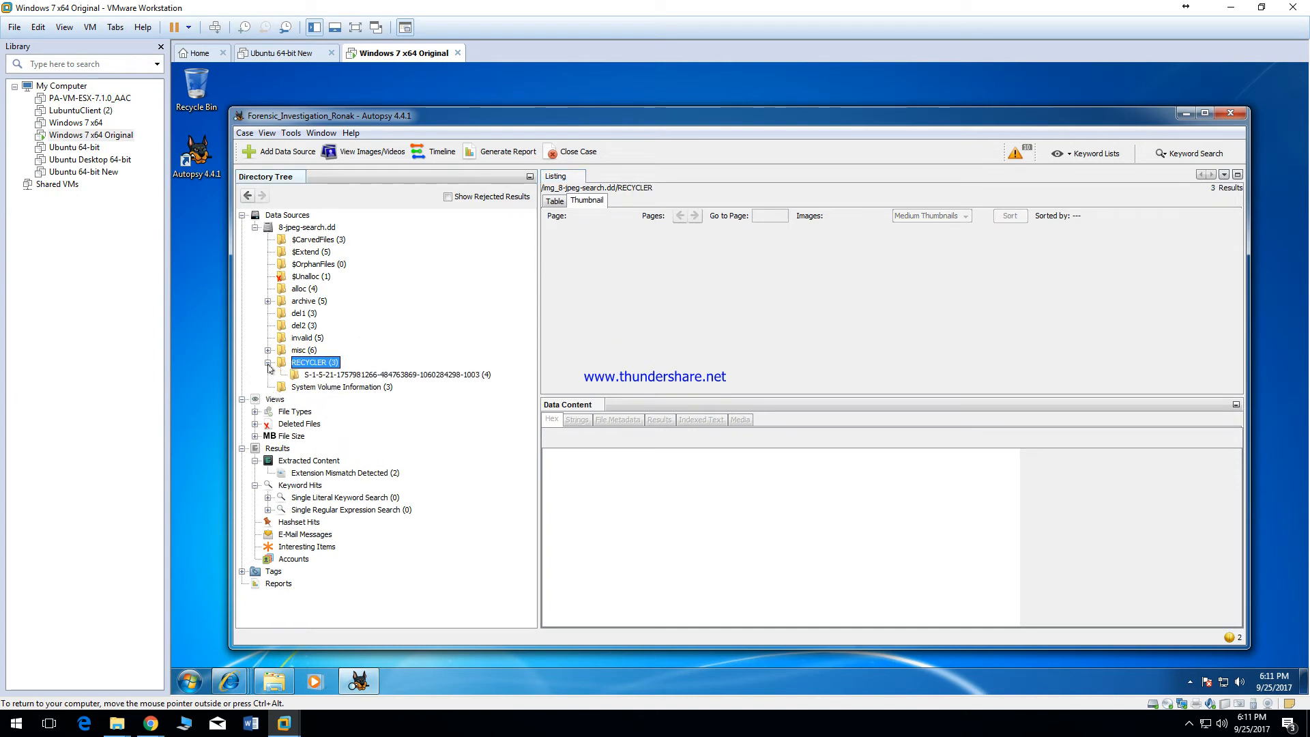
pyautogui.click(556, 202)
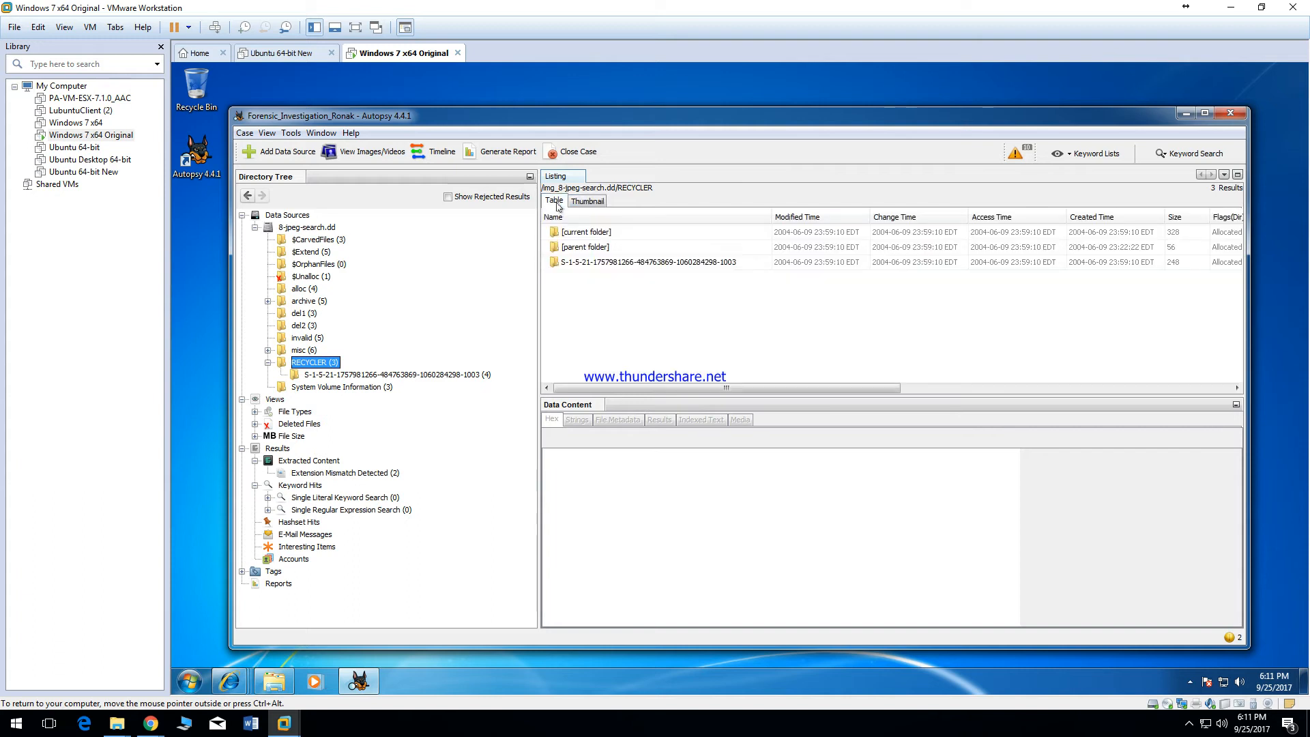
# - Preview file6.jpg in the del1 folder and examine its listing details, including the MD5 hash
pyautogui.click(308, 315)
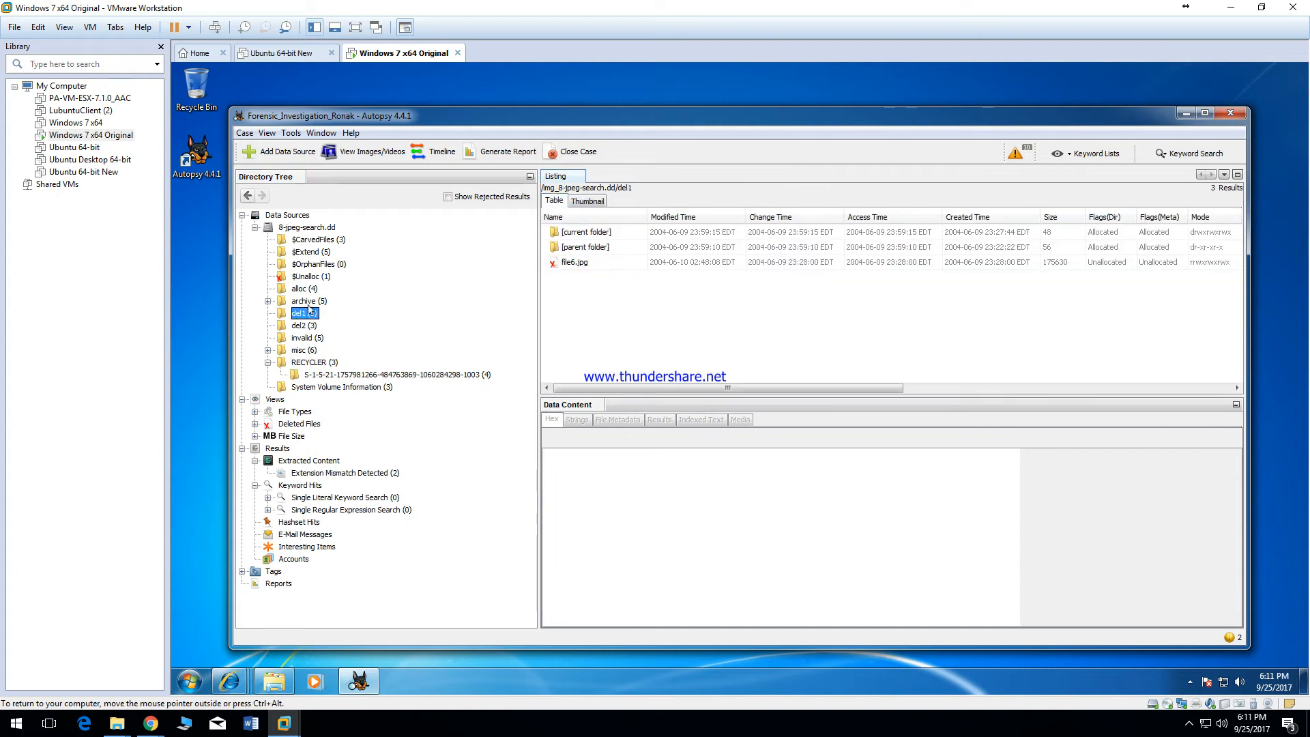
pyautogui.click(554, 265)
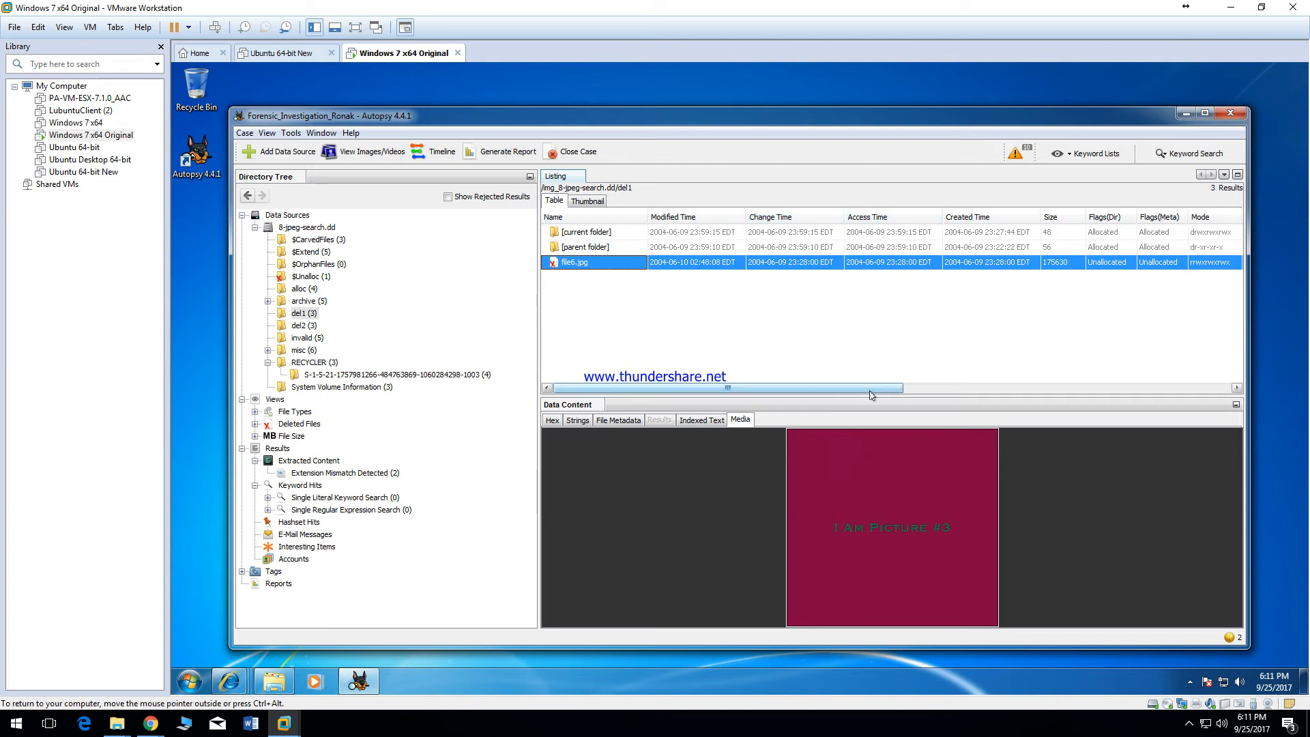
pyautogui.moveTo(870, 395); pyautogui.dragTo(813, 384)
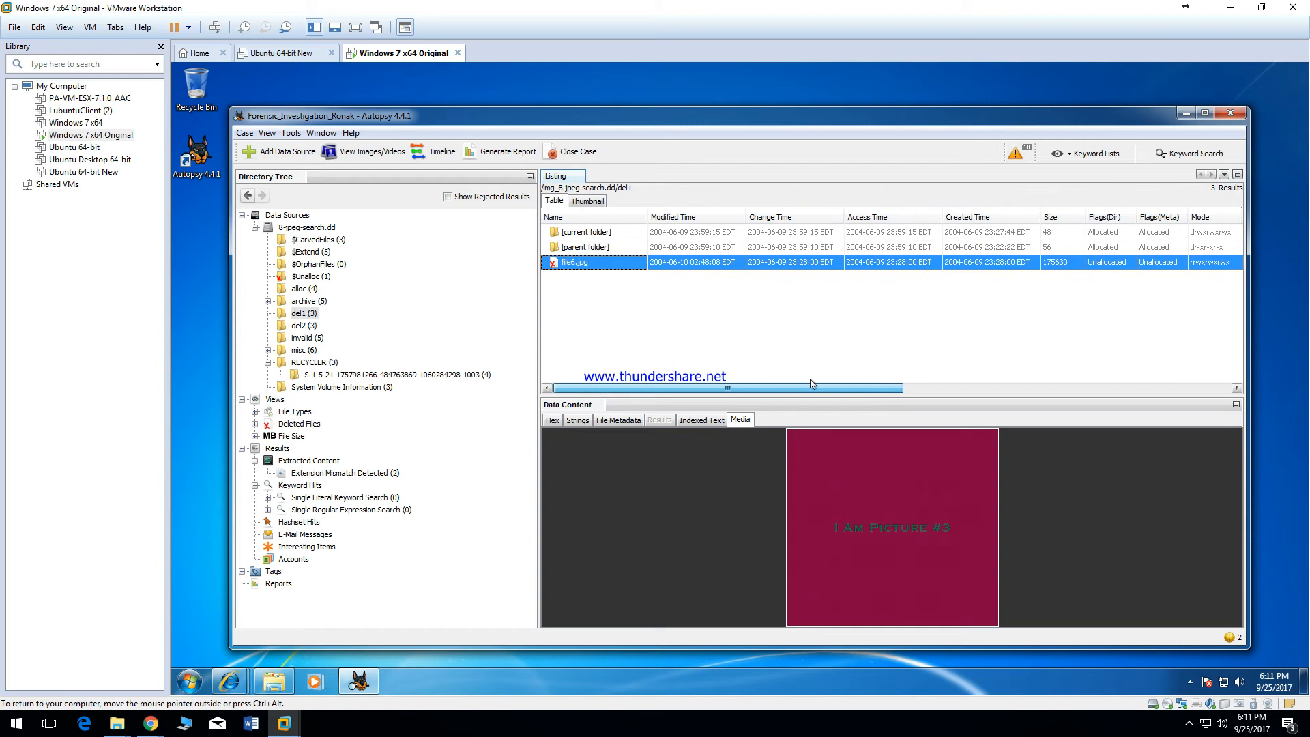
pyautogui.moveTo(856, 386); pyautogui.dragTo(1206, 381)
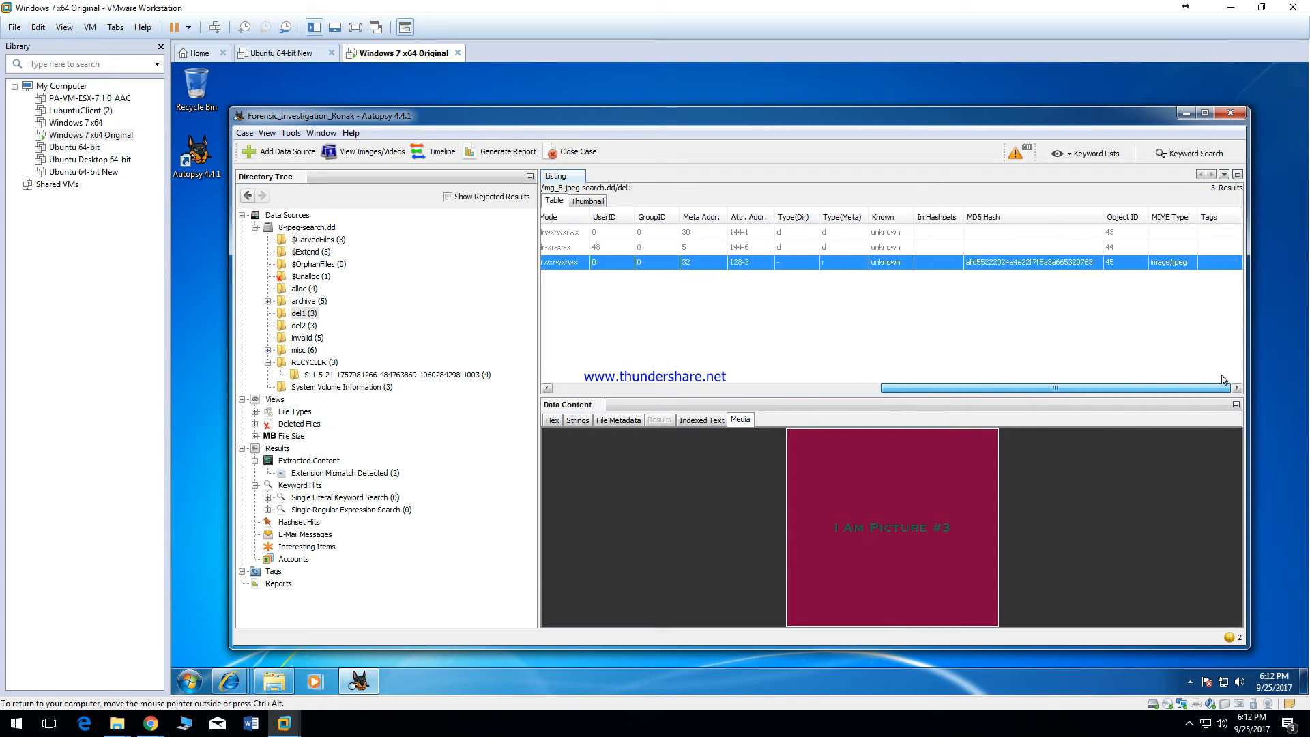
pyautogui.click(1043, 266)
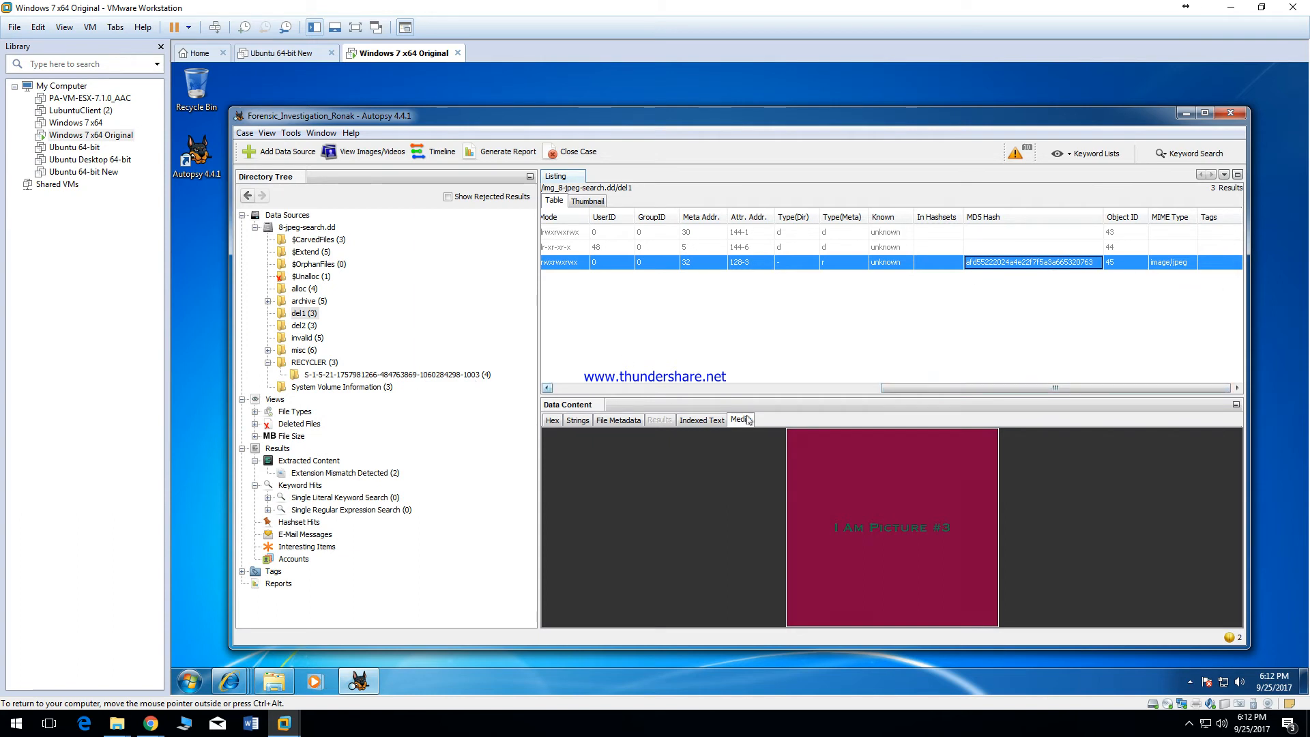
pyautogui.moveTo(898, 388); pyautogui.dragTo(557, 394)
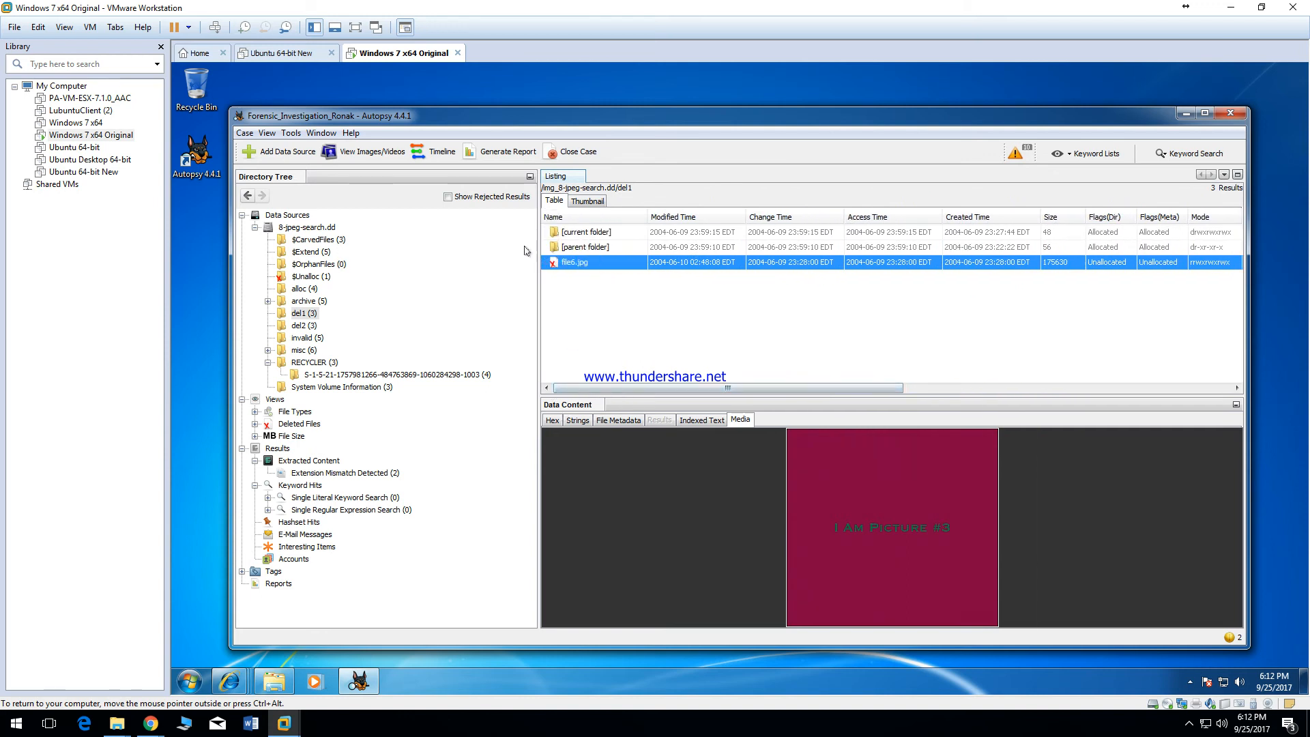
# - Look through the RECYCLER subfolder, invalid, del2 and del1, and examine the indexed text of file10.tar.gz in the archive folder
pyautogui.click(304, 377)
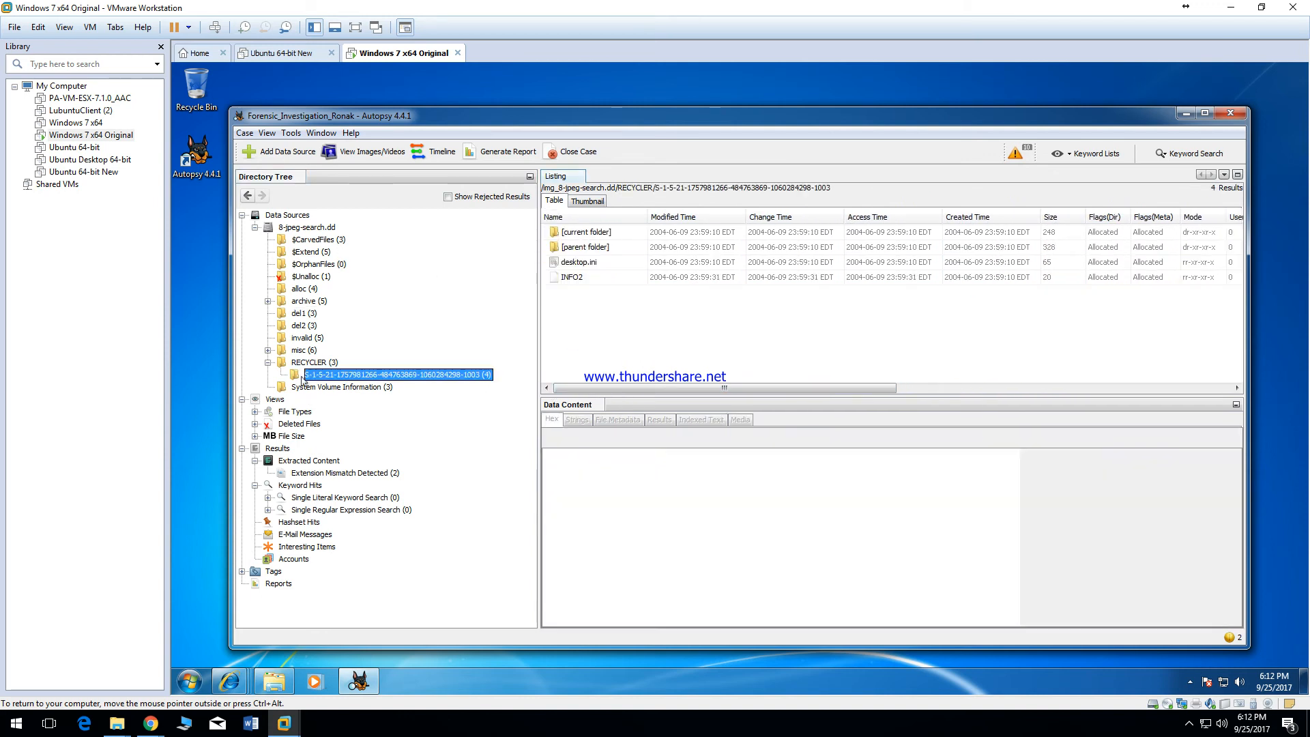
pyautogui.click(303, 341)
pyautogui.click(302, 326)
pyautogui.click(303, 314)
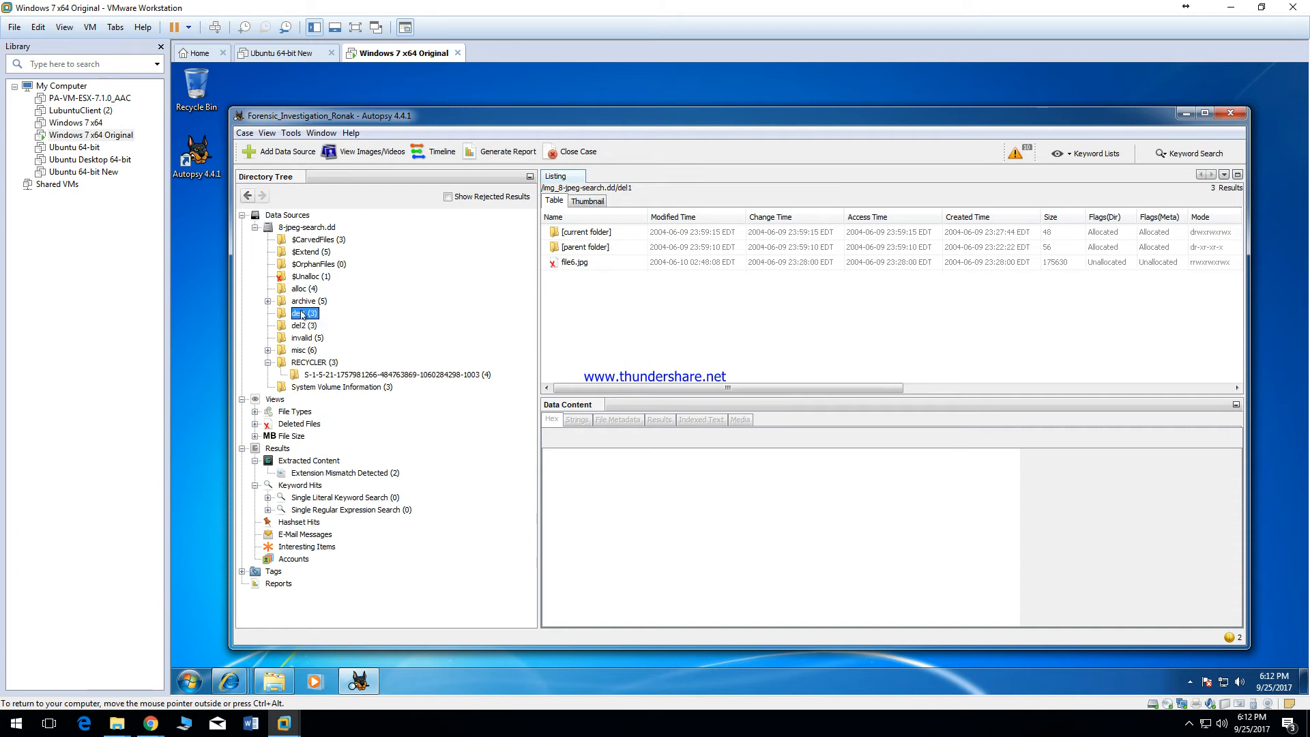
pyautogui.click(302, 302)
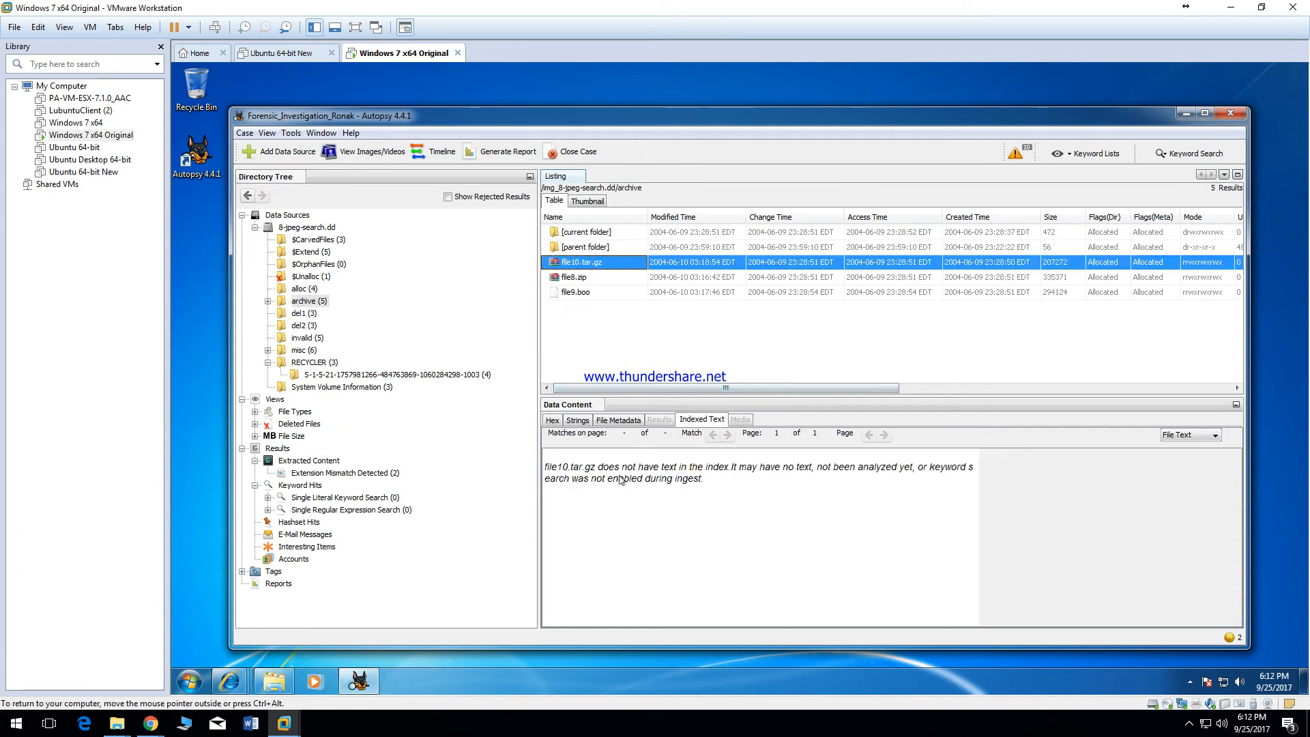
pyautogui.moveTo(713, 495); pyautogui.dragTo(548, 468)
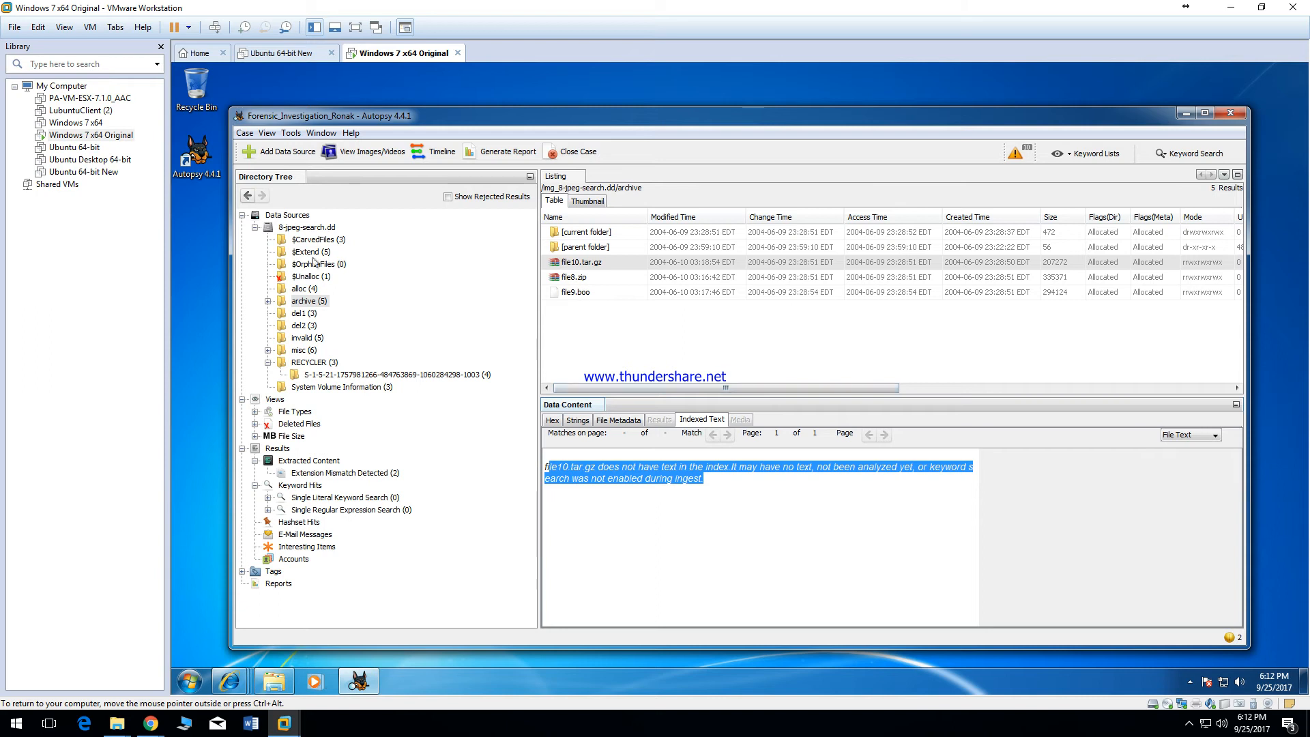
# - Check the $Unalloc and del2 folders, and preview file3.jpg, file4.jpg and file5.rtf in the invalid folder
pyautogui.click(305, 277)
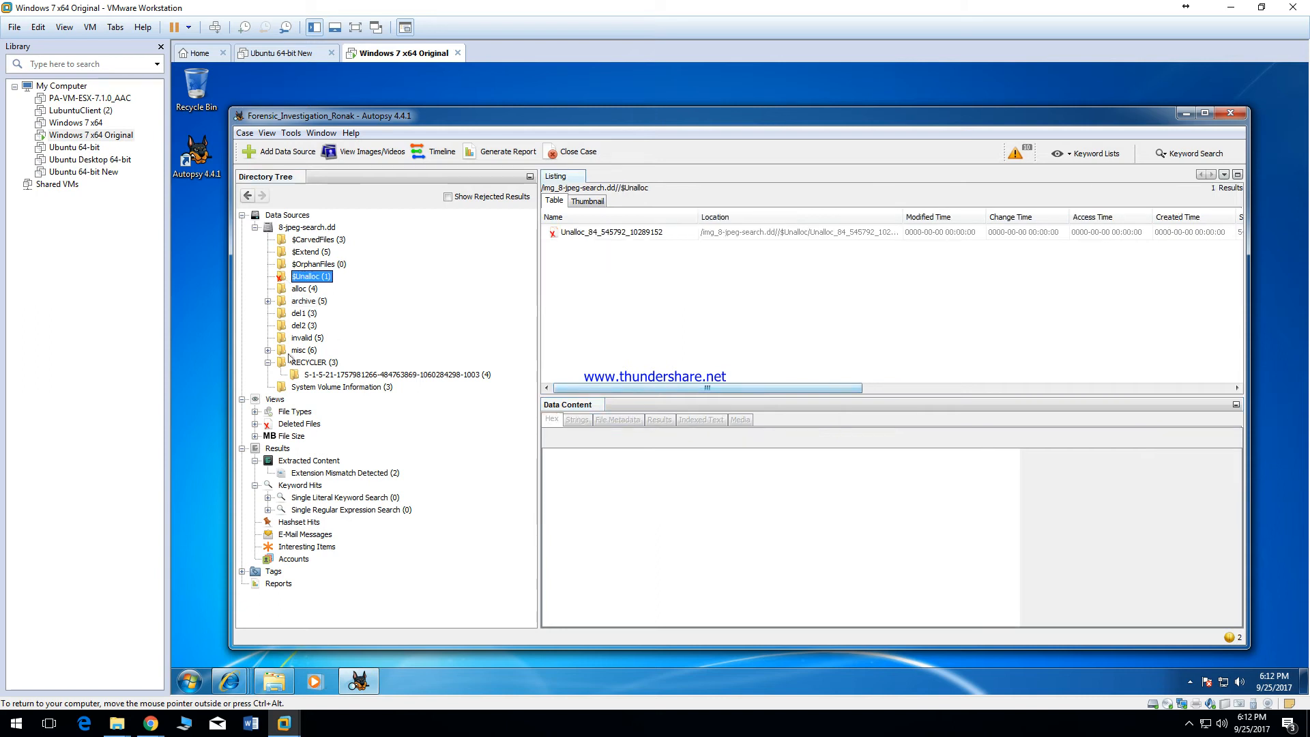
pyautogui.click(300, 325)
pyautogui.click(299, 339)
pyautogui.click(580, 265)
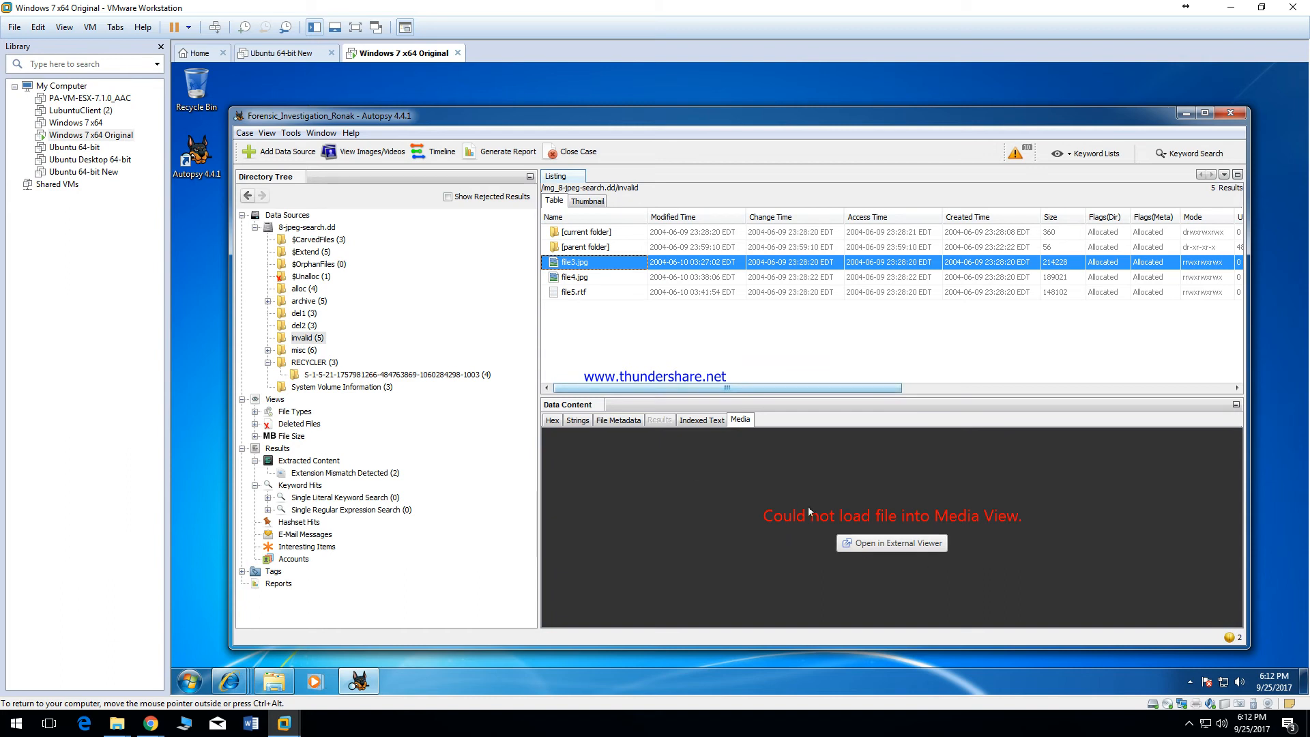
pyautogui.click(579, 279)
pyautogui.click(566, 294)
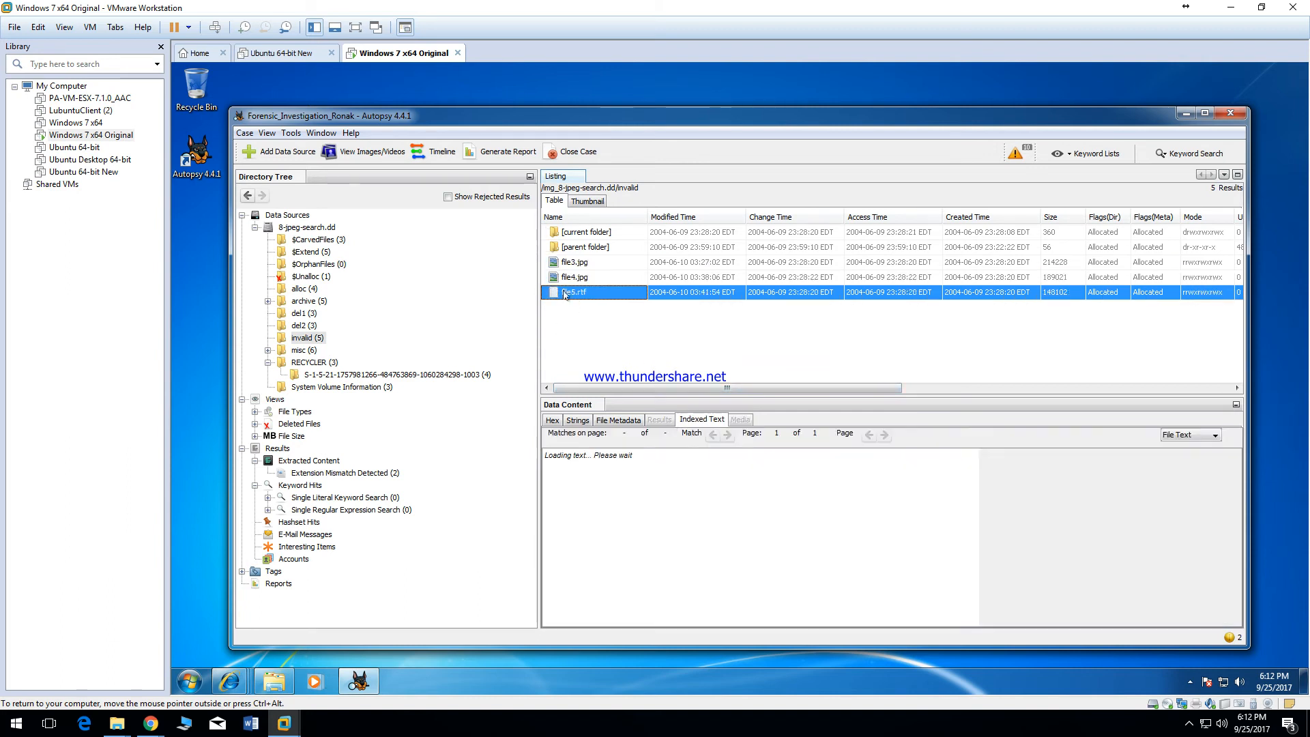
# - Preview the carved picture f0000000.jpg in the $CarvedFiles folder
pyautogui.click(318, 240)
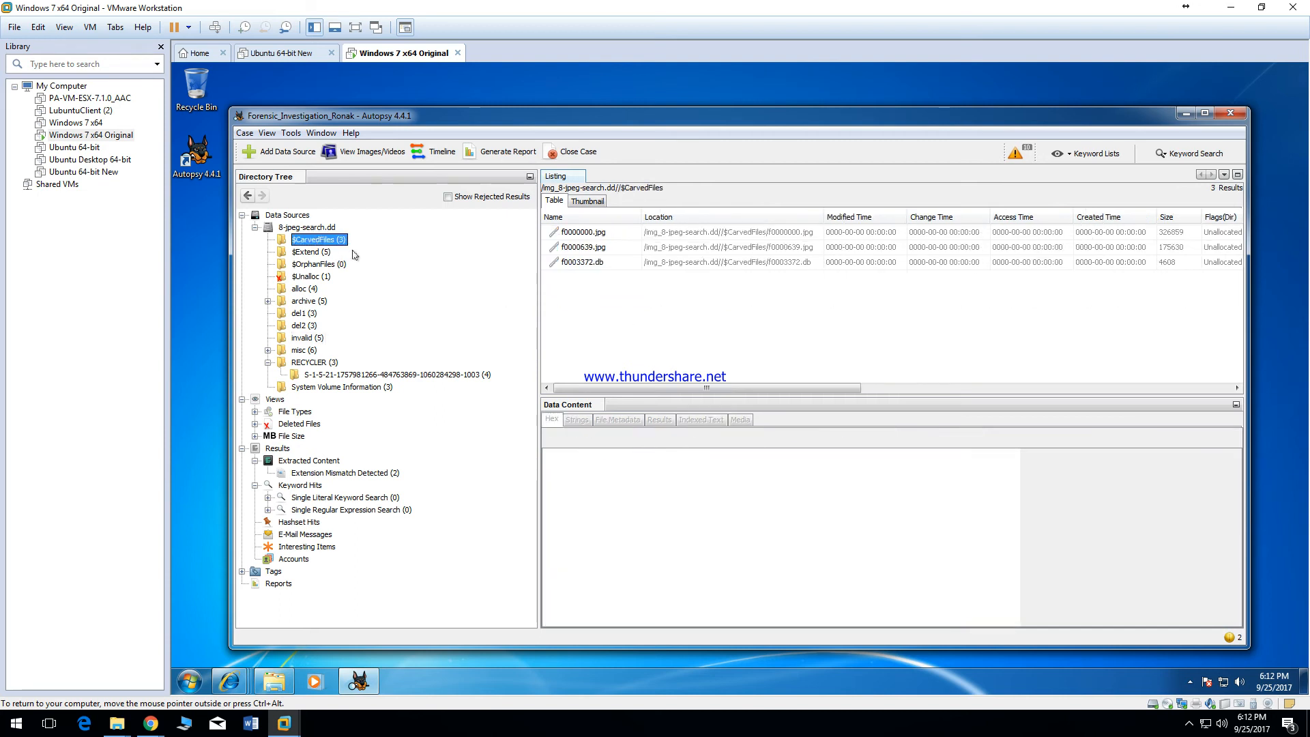
pyautogui.click(592, 234)
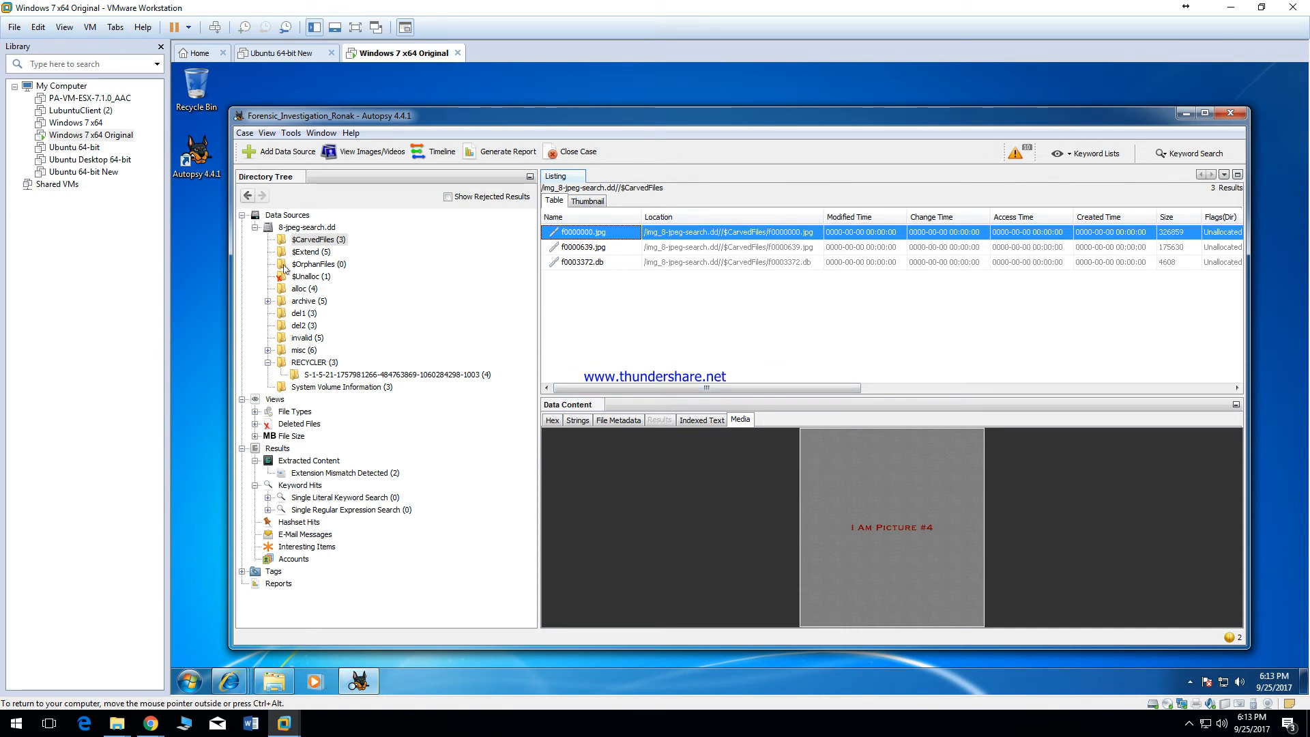
# - Expand File Types under Views, list the files by extension, and review the Images, Videos, Audio and Archives categories
pyautogui.click(290, 412)
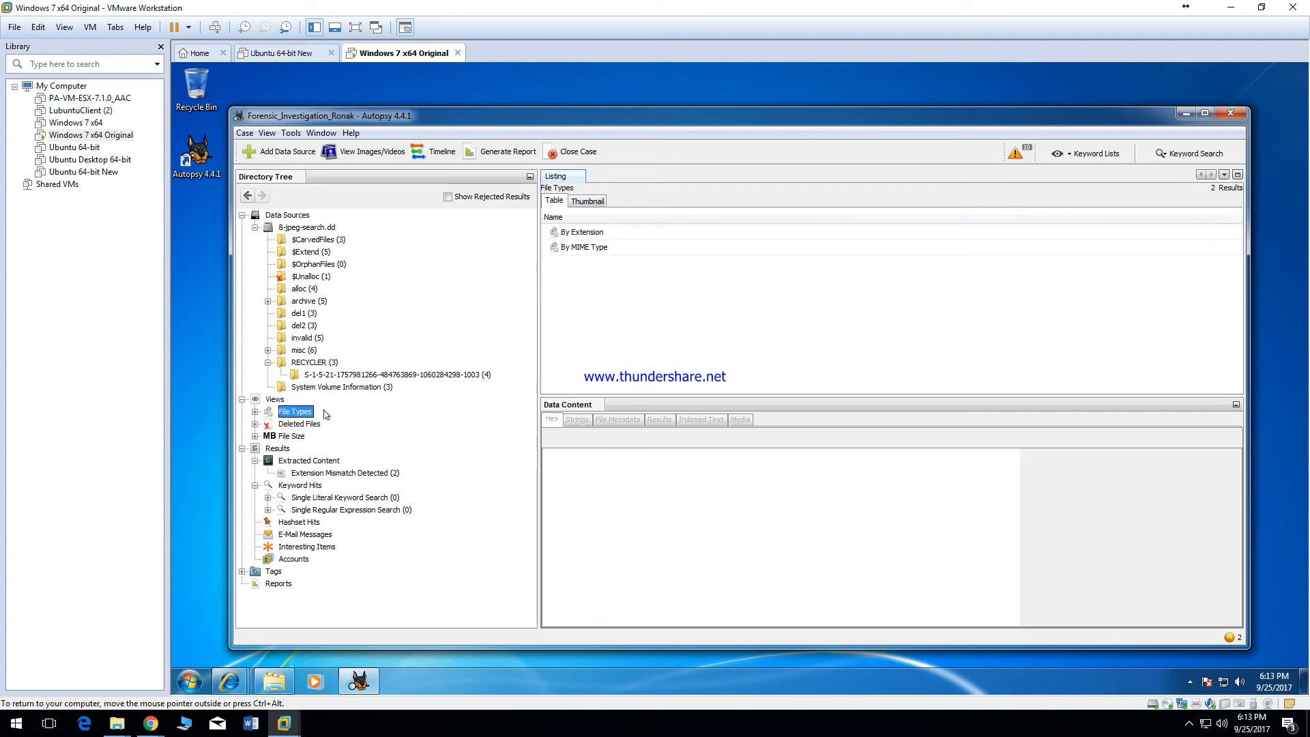
pyautogui.click(255, 413)
pyautogui.click(308, 425)
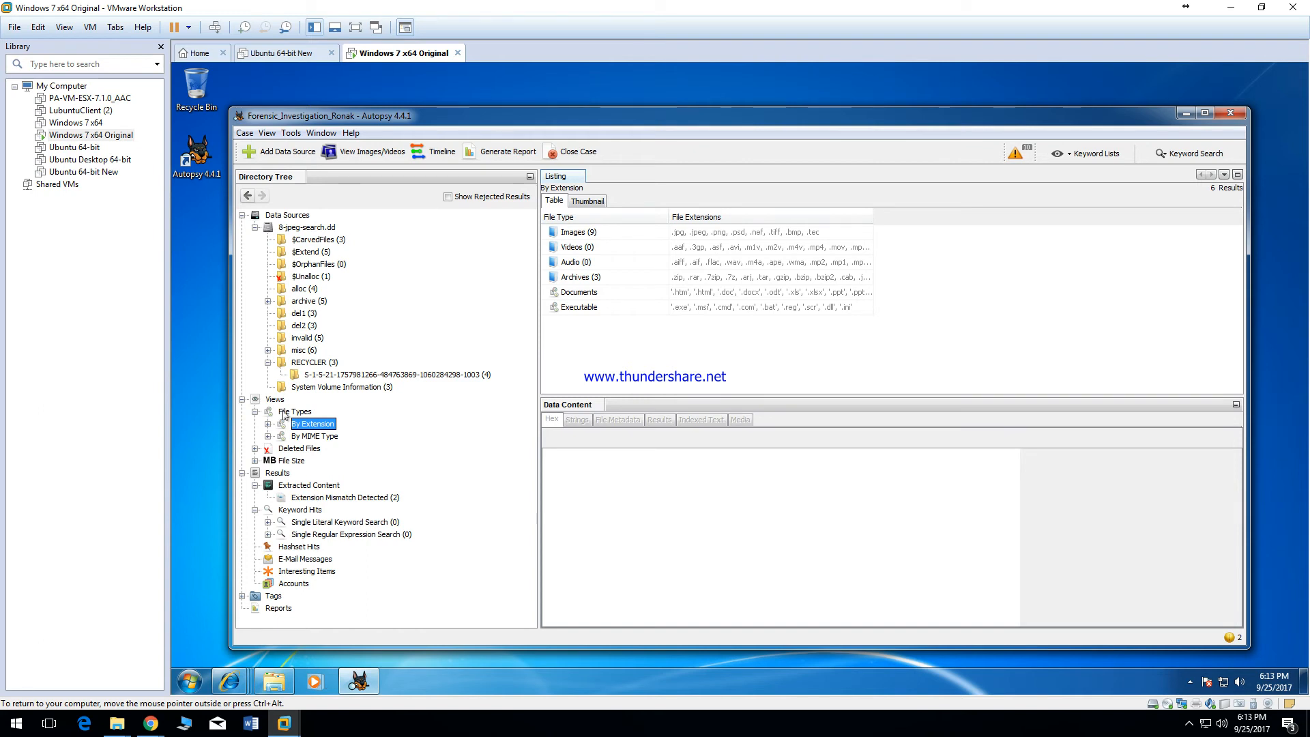
pyautogui.click(576, 237)
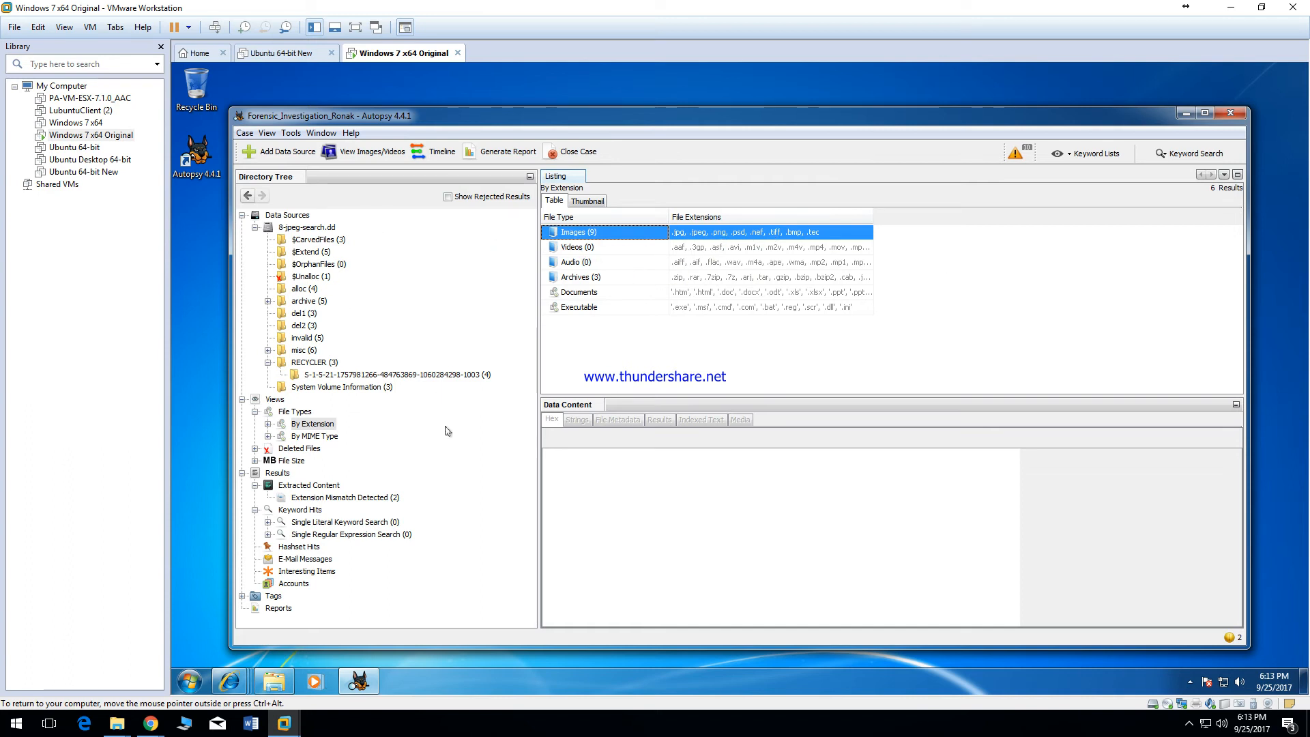
pyautogui.click(582, 262)
pyautogui.click(597, 254)
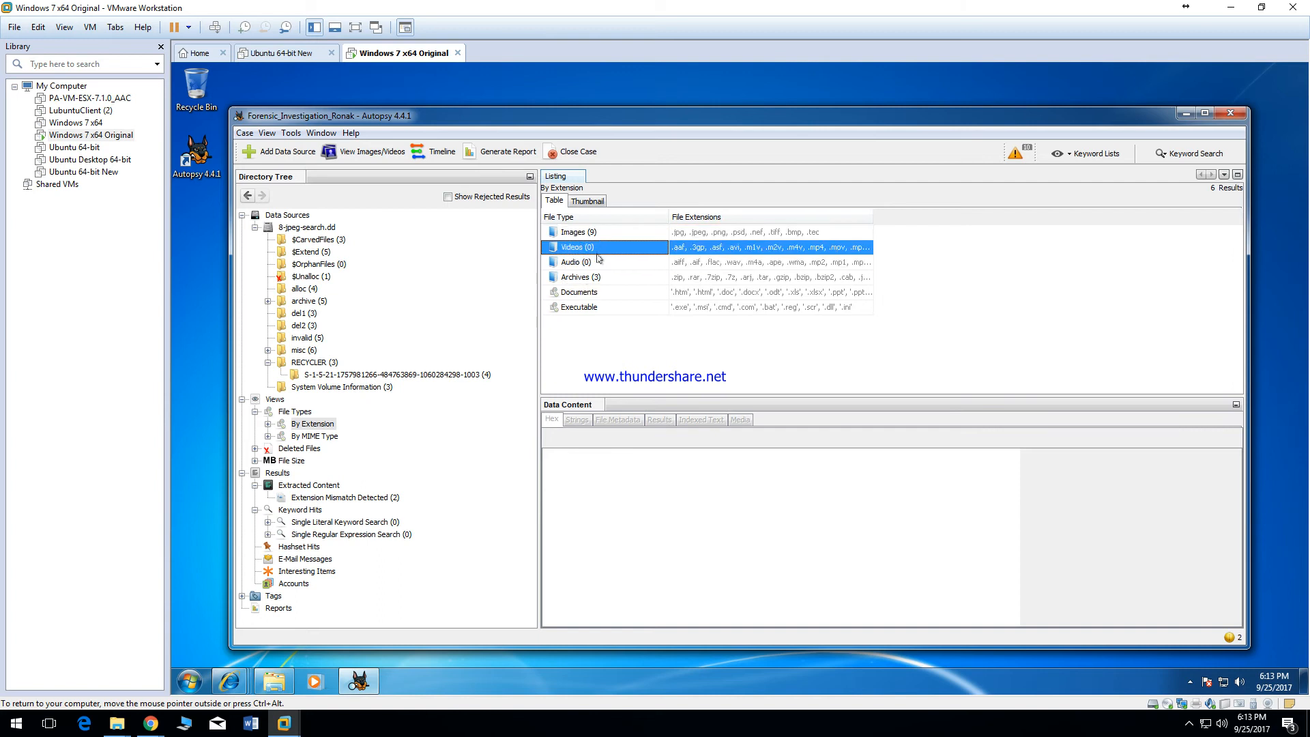
pyautogui.click(590, 265)
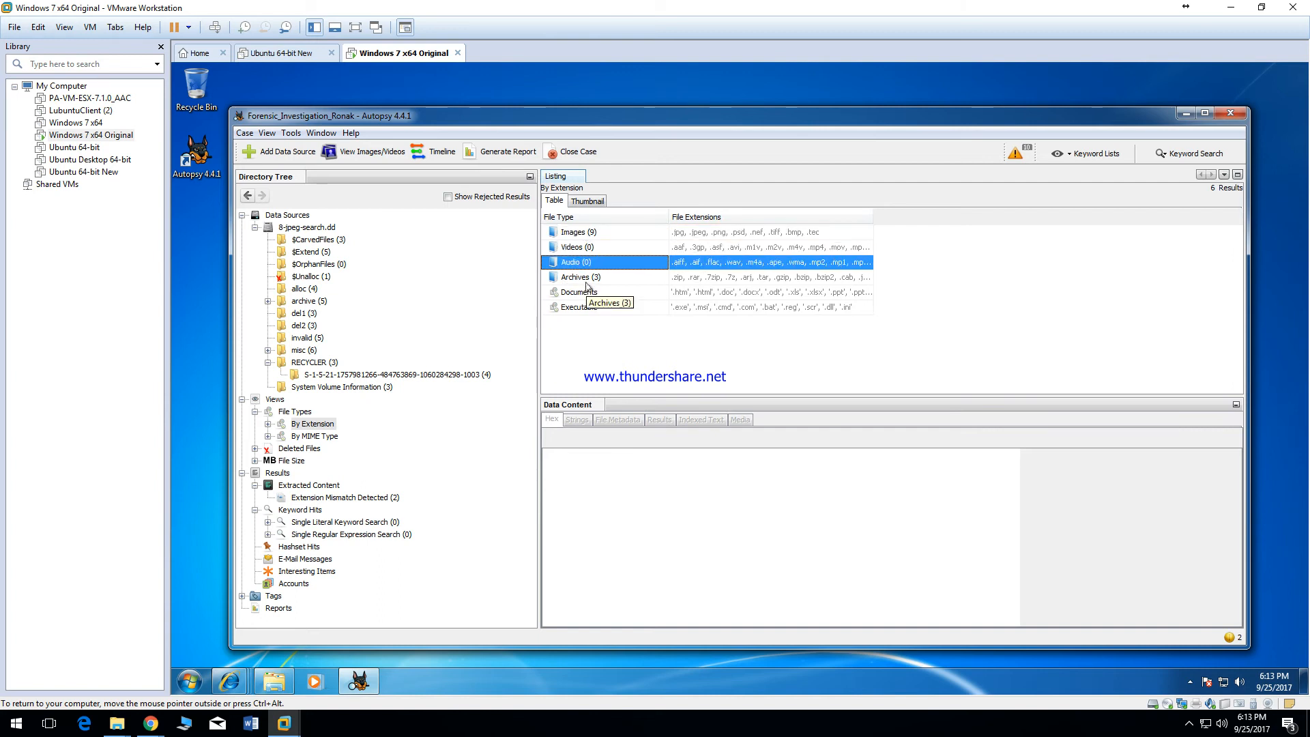
pyautogui.click(590, 279)
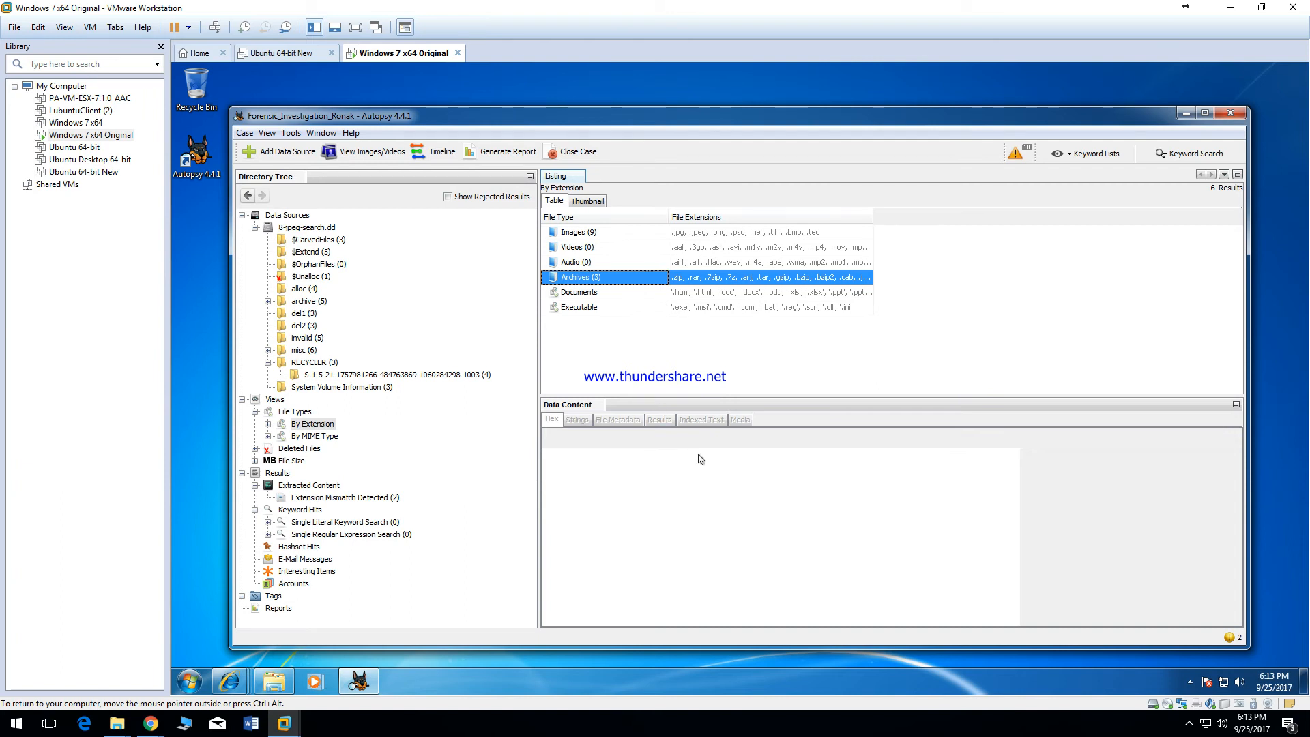
# - Open the Archives category and list all files in the Images category
pyautogui.doubleClick(564, 276)
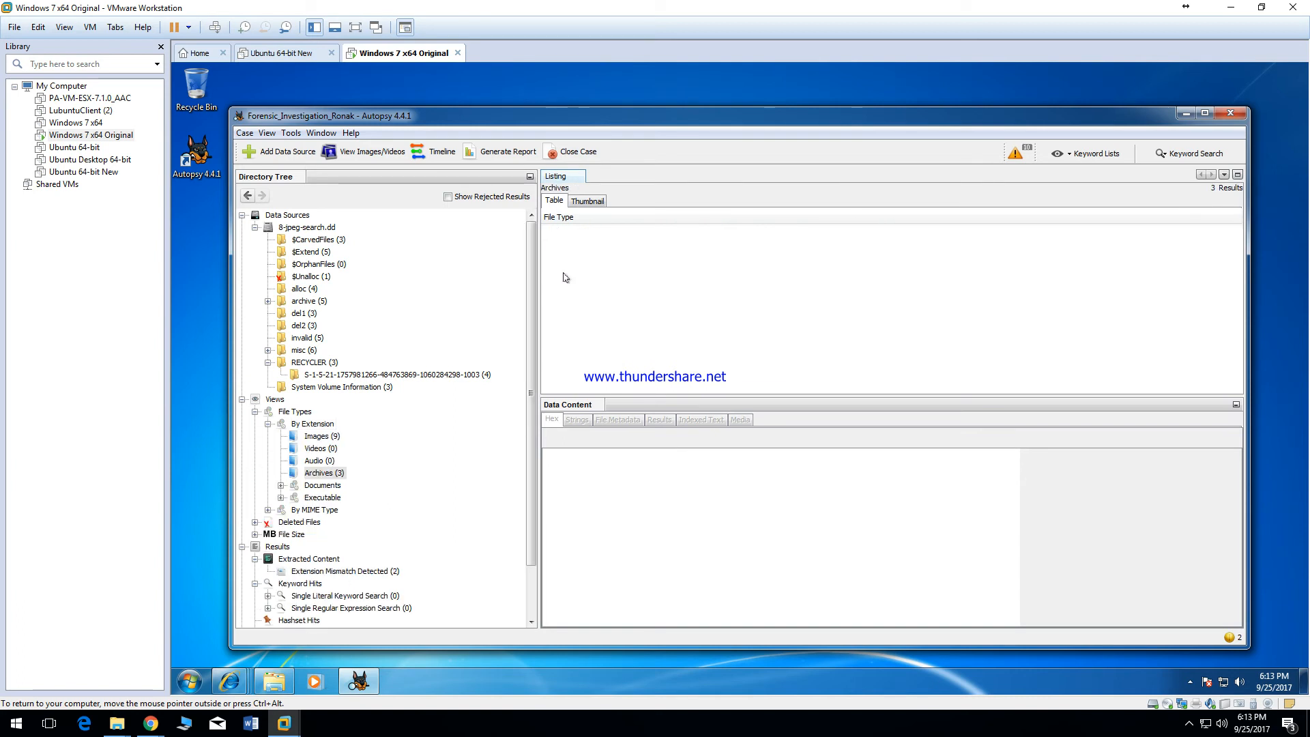
pyautogui.click(314, 423)
pyautogui.doubleClick(567, 234)
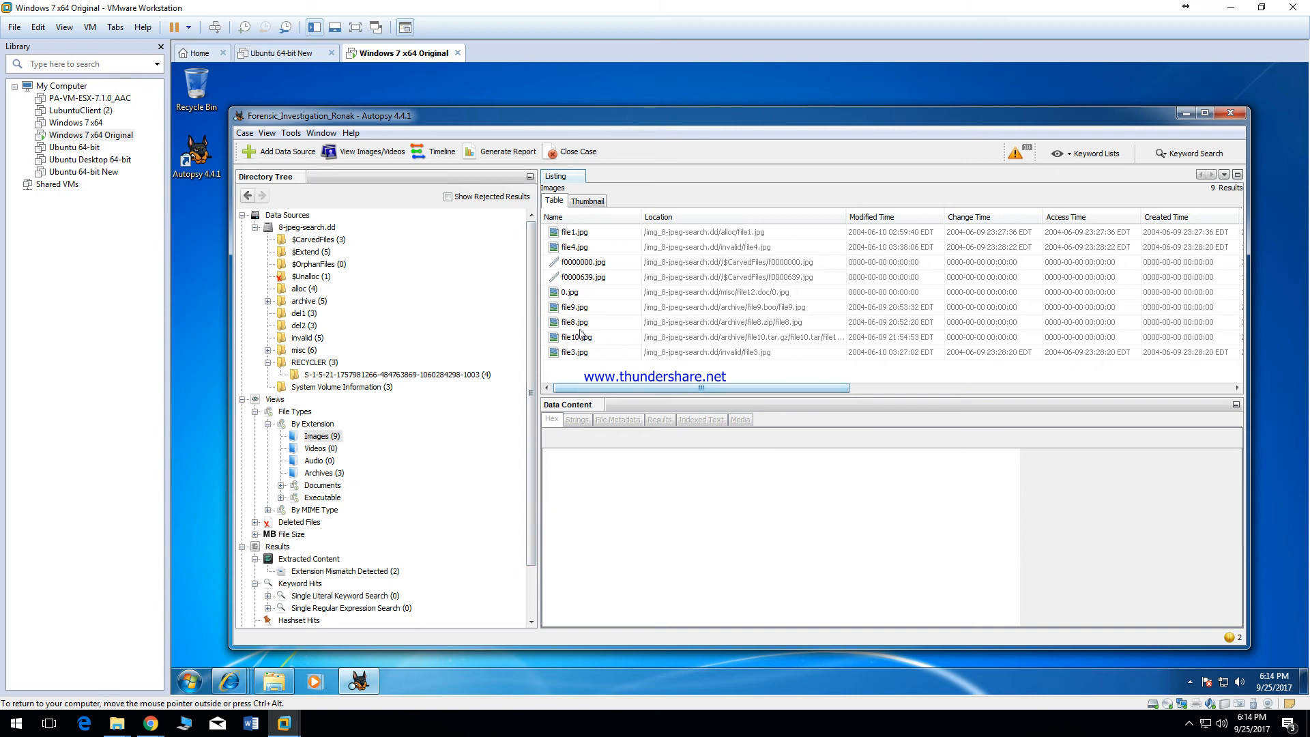
# - Preview file1.jpg, file4.jpg and f0000000.jpg from the Images category, and check file1.jpg in the alloc folder
pyautogui.click(681, 235)
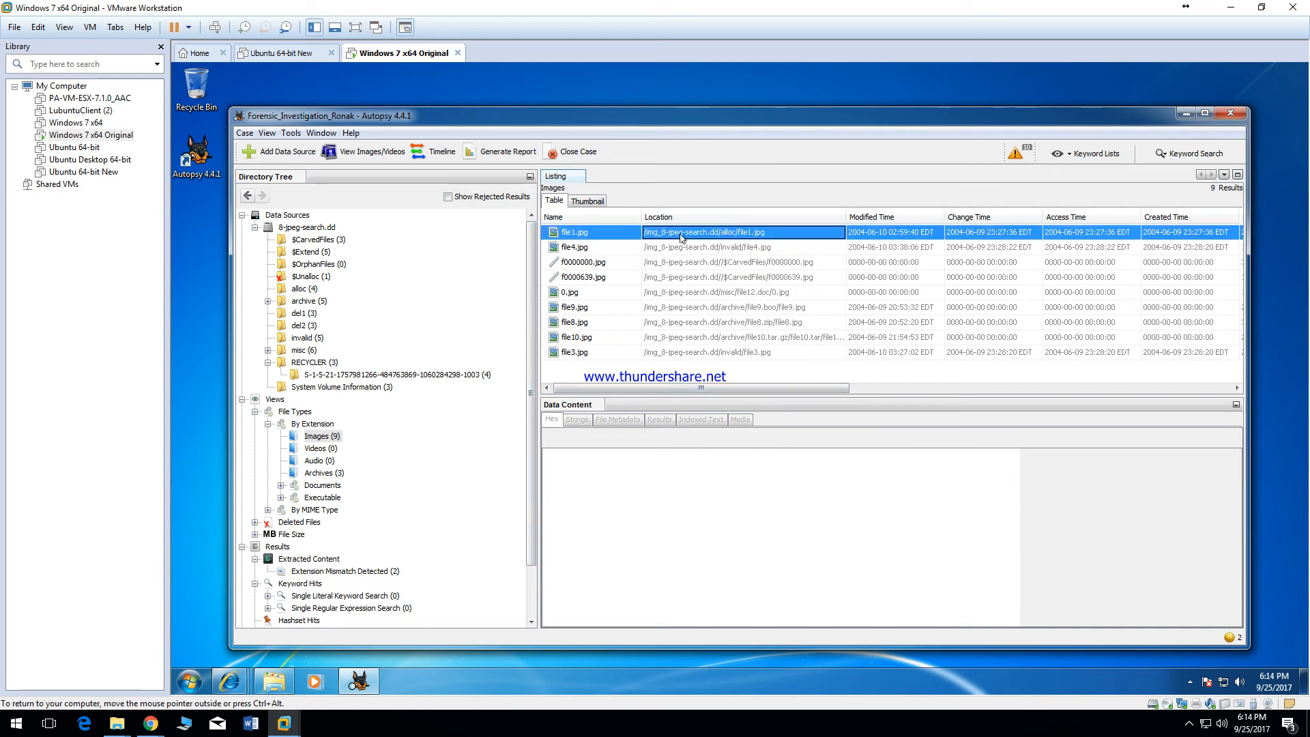
pyautogui.click(715, 261)
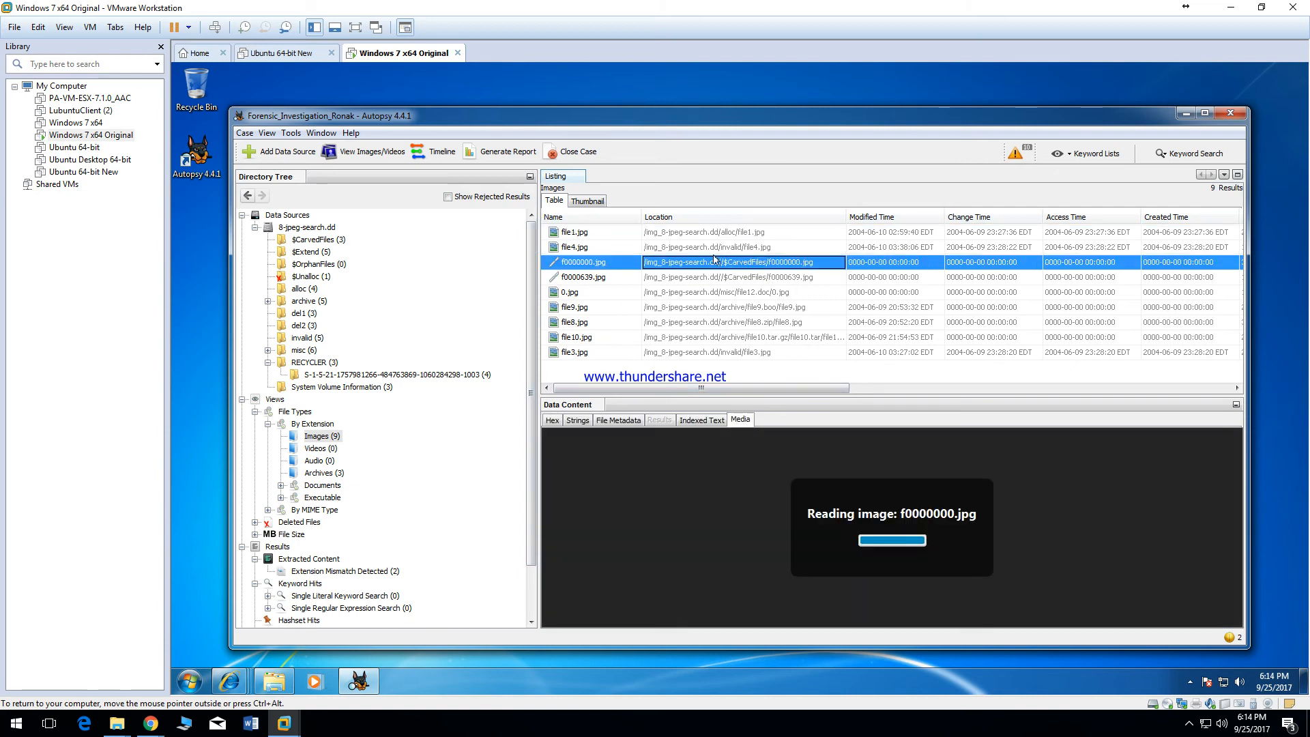
pyautogui.click(695, 251)
pyautogui.click(702, 264)
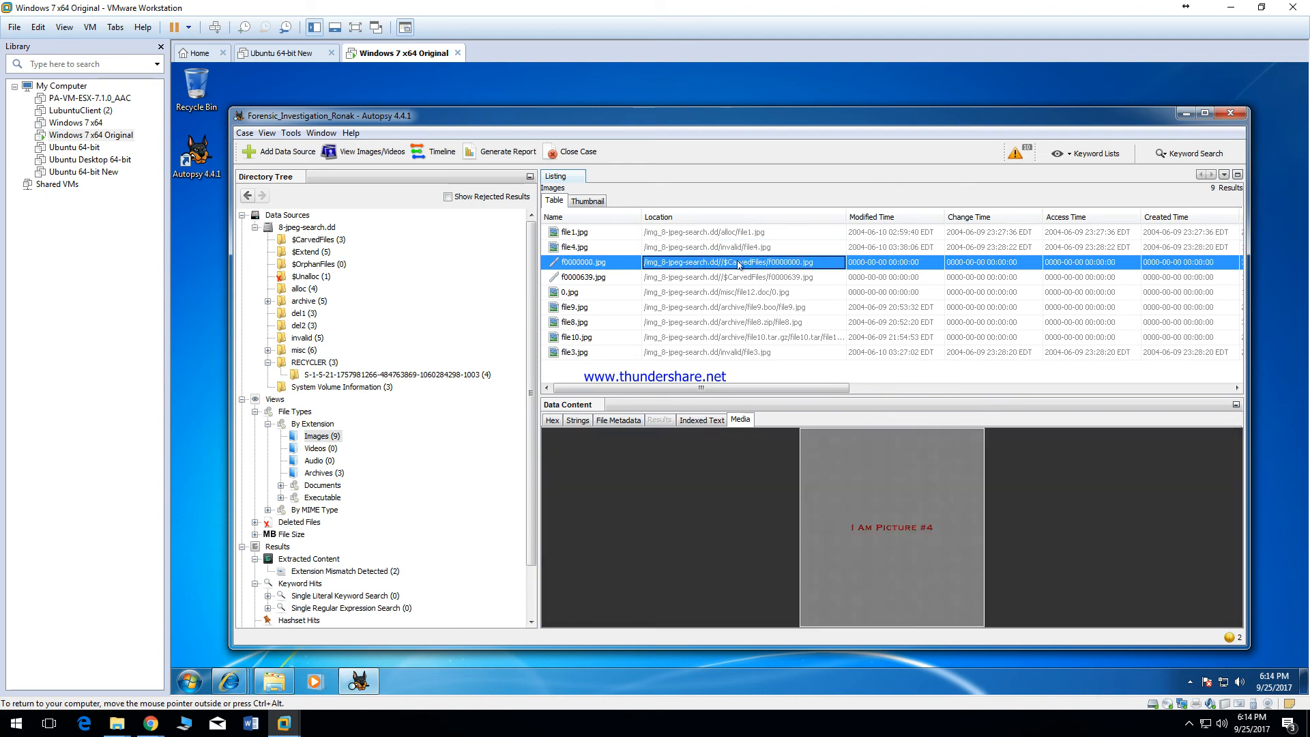
pyautogui.click(304, 290)
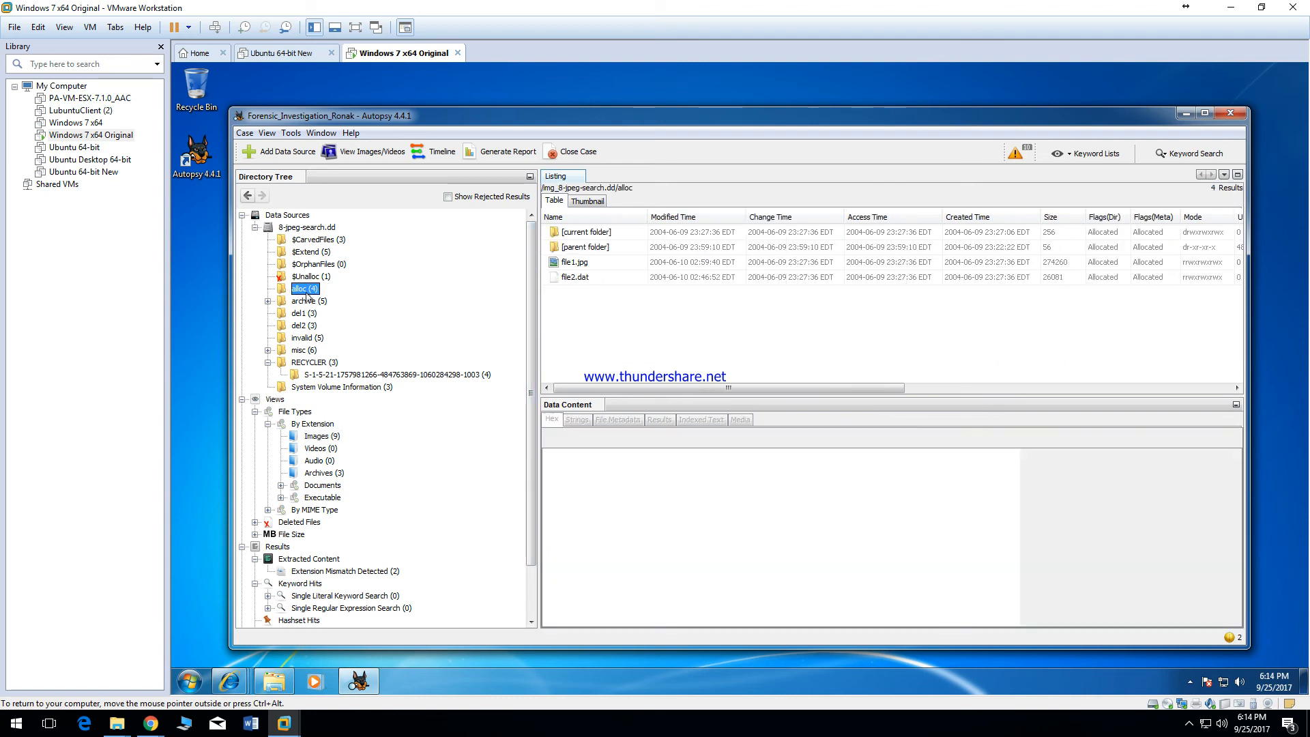
pyautogui.click(578, 262)
# - Review the Images and Videos categories again and list all file types grouped by extension
pyautogui.click(326, 439)
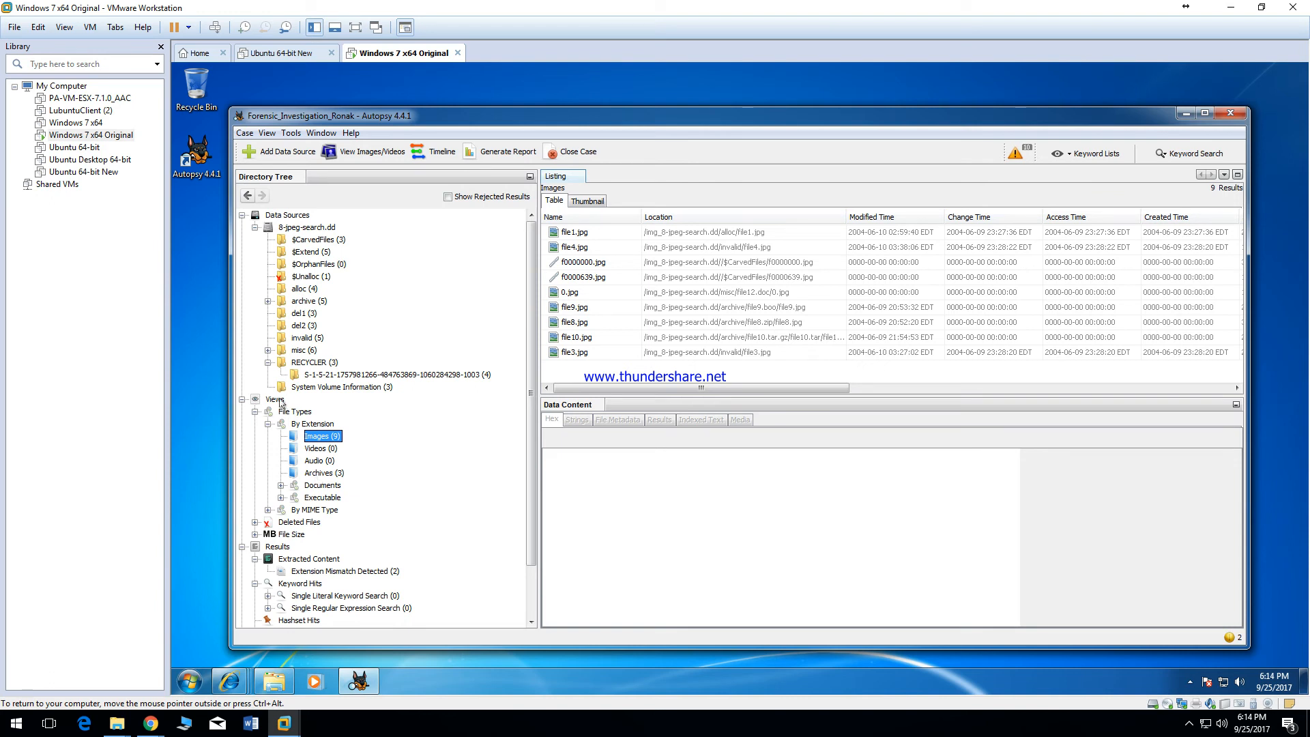
pyautogui.click(317, 450)
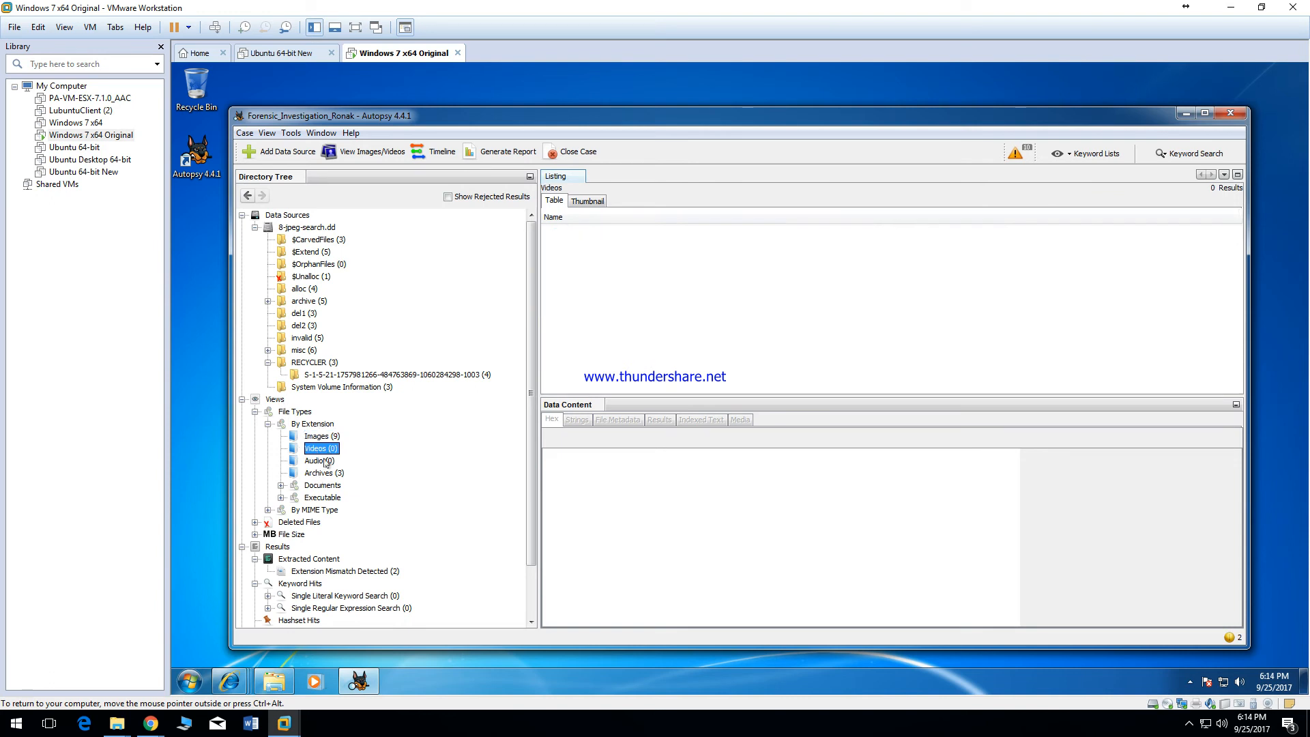
pyautogui.click(312, 424)
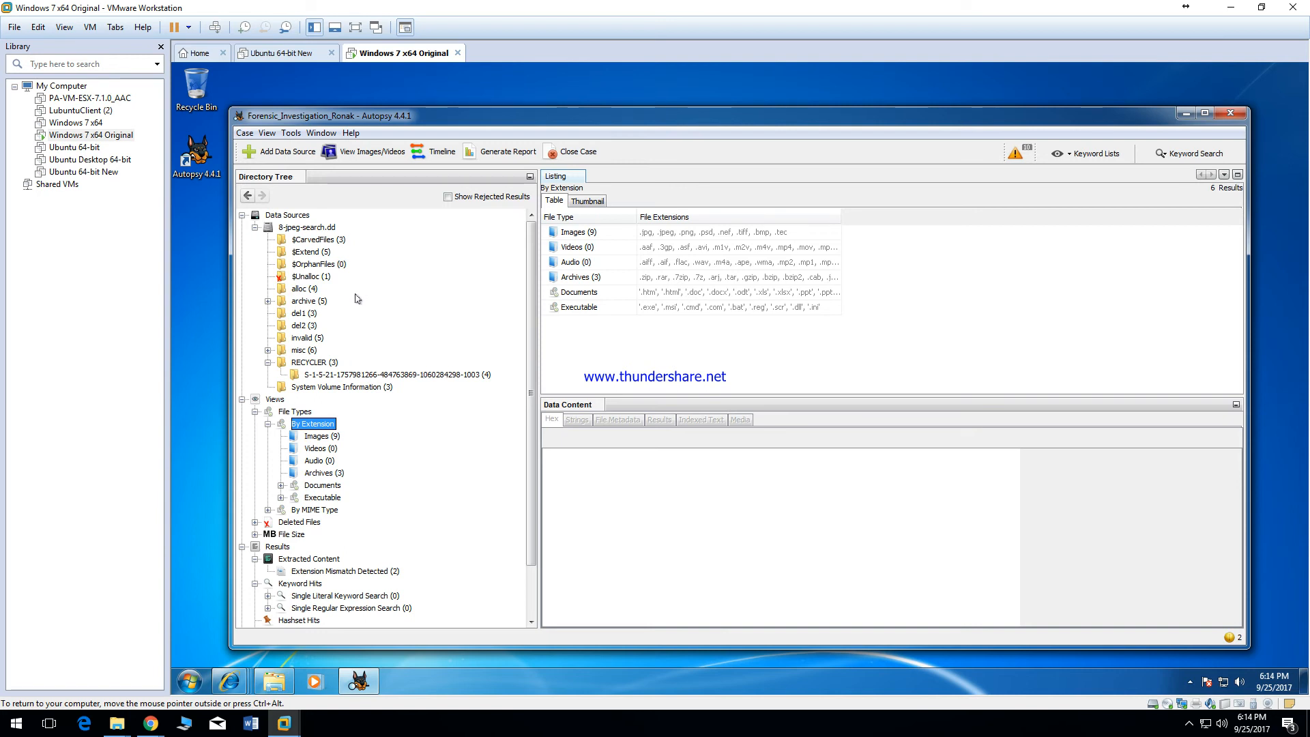
# - Expand the Documents category, check its HTML files, and open file12.doc from the Office files
pyautogui.click(280, 486)
pyautogui.click(318, 499)
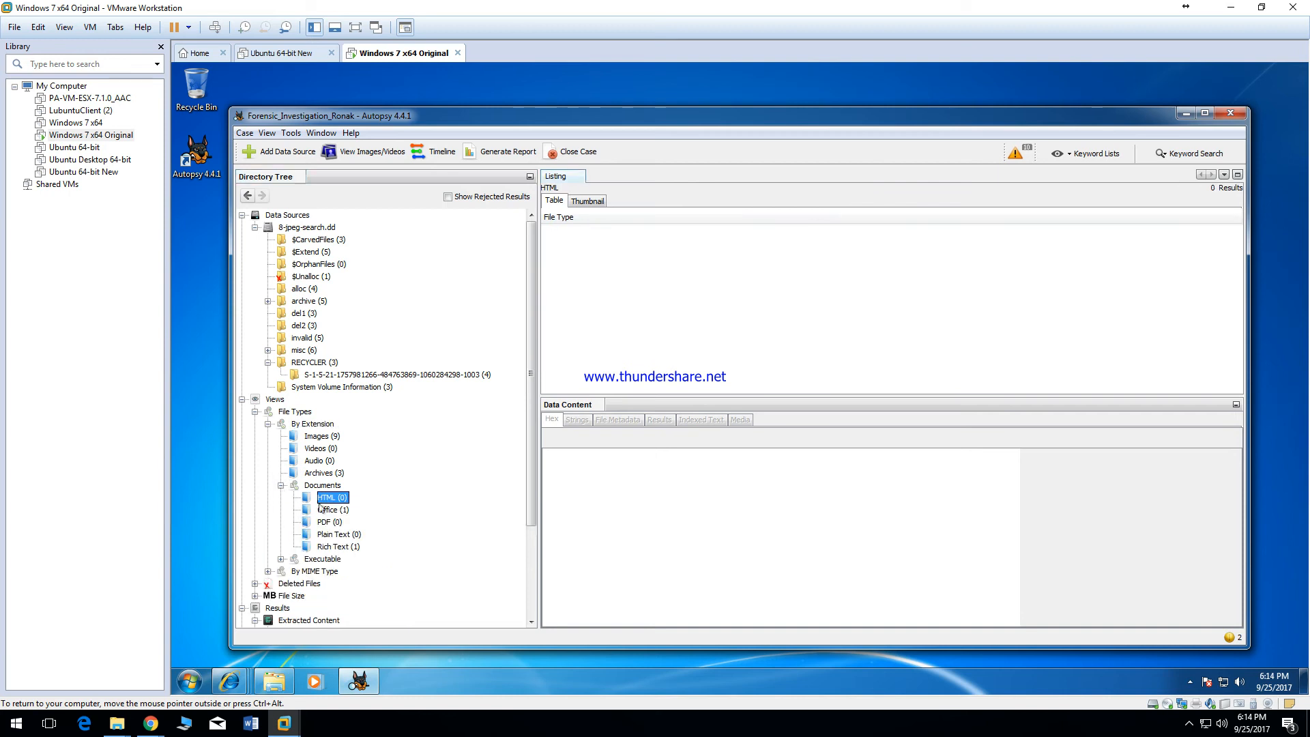
pyautogui.click(322, 488)
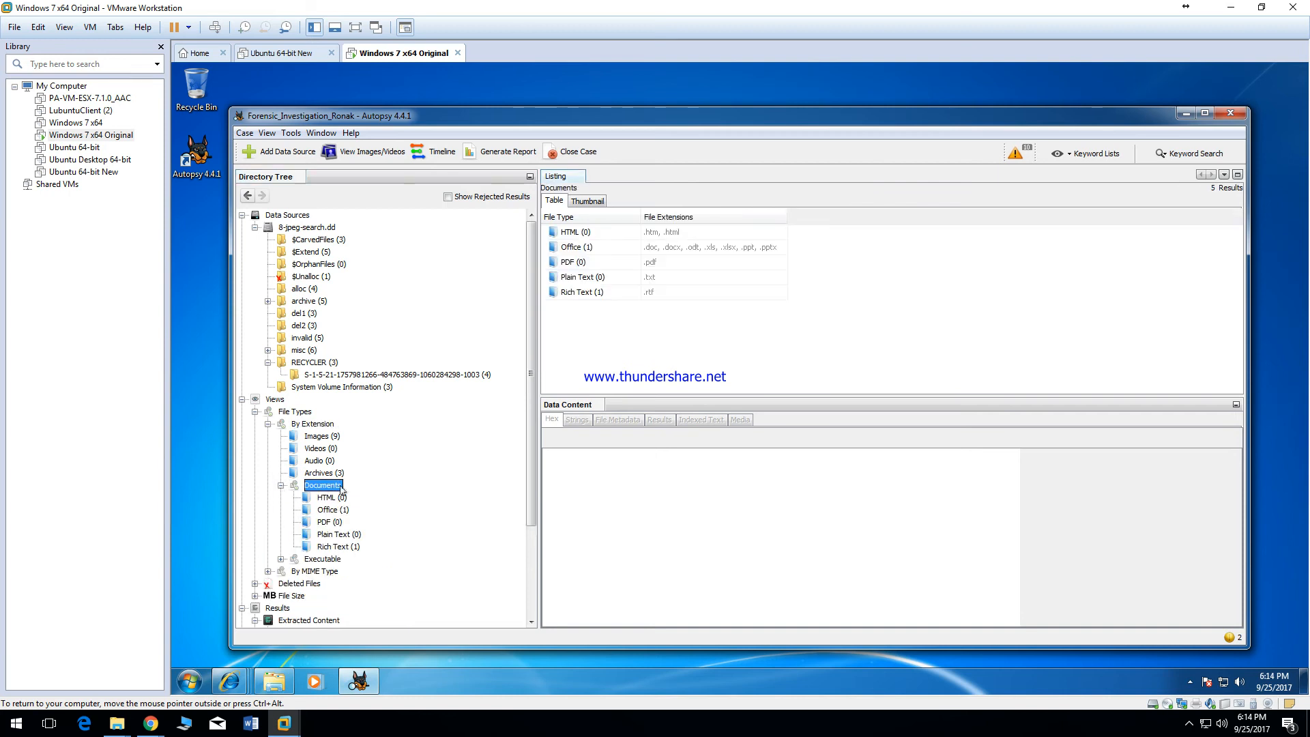
pyautogui.click(593, 248)
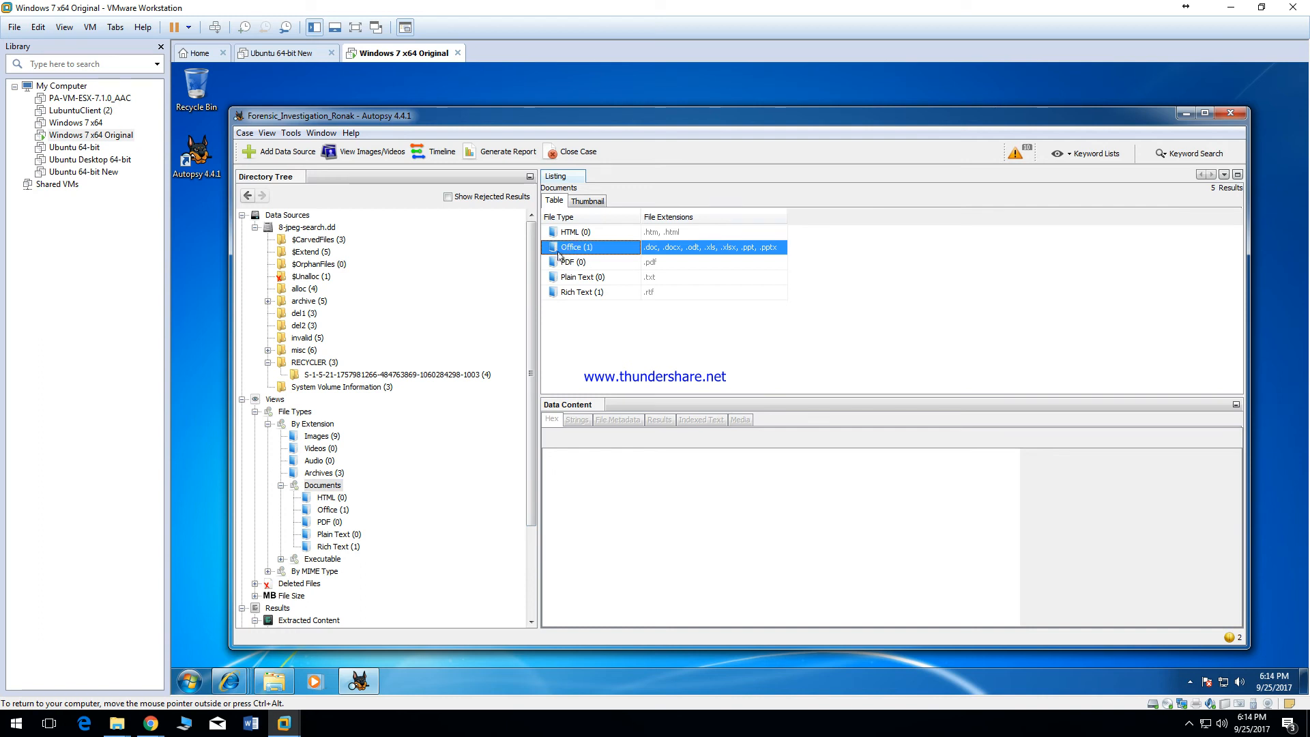
pyautogui.doubleClick(559, 254)
pyautogui.click(577, 233)
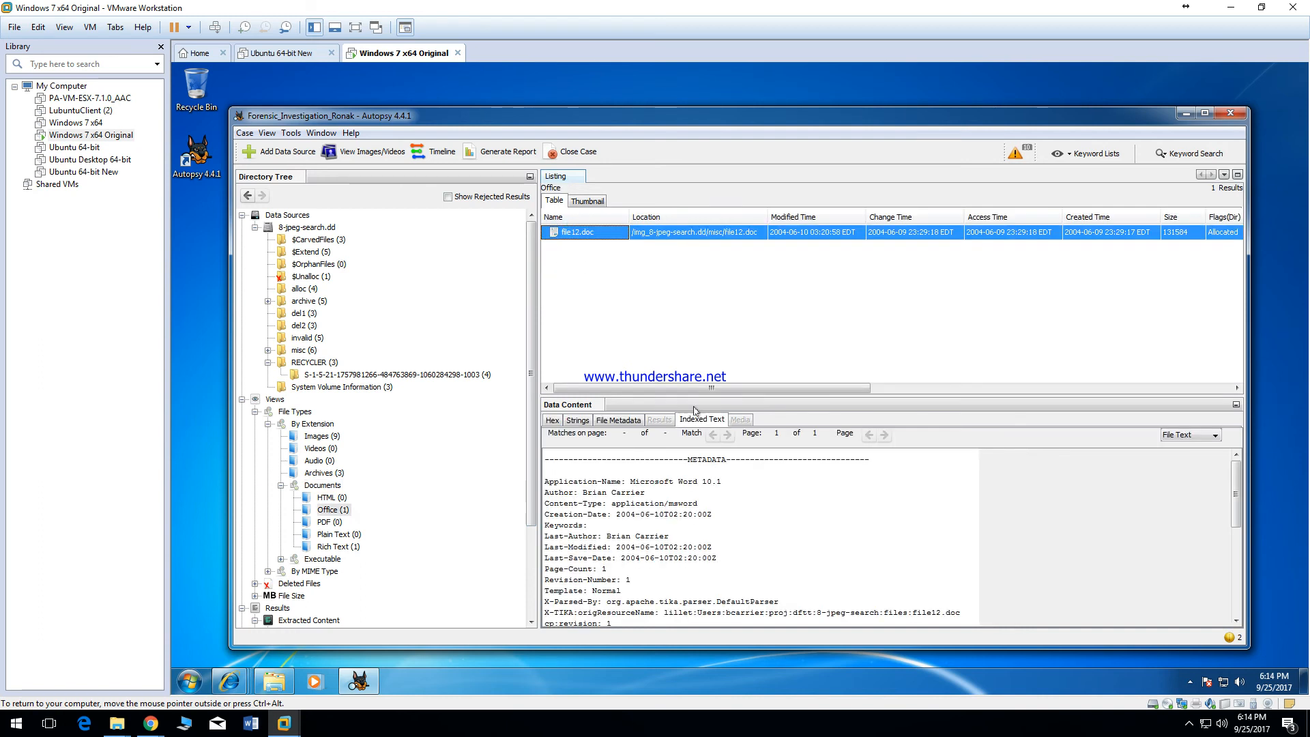
# - Read through the metadata in the indexed text of file12.doc
pyautogui.click(641, 495)
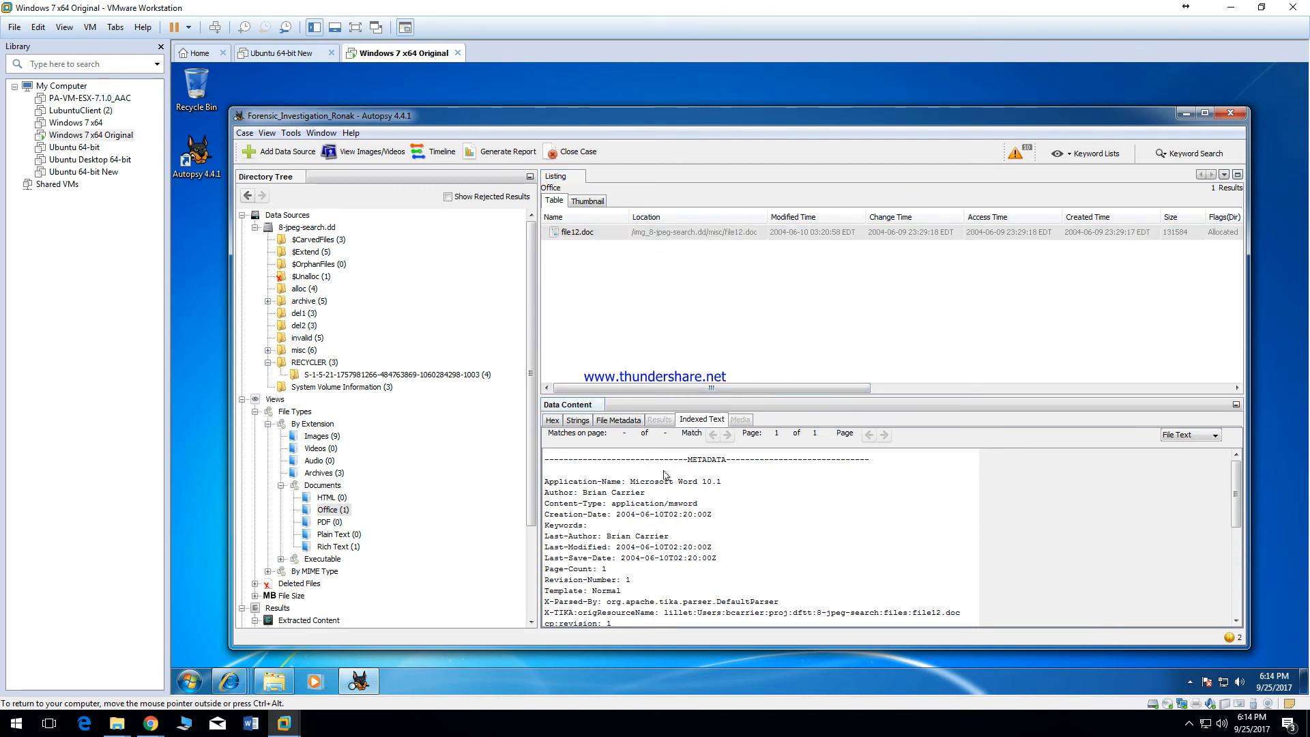
pyautogui.scroll(-5, 675, 478)
pyautogui.scroll(5, 672, 484)
pyautogui.scroll(-3, 634, 557)
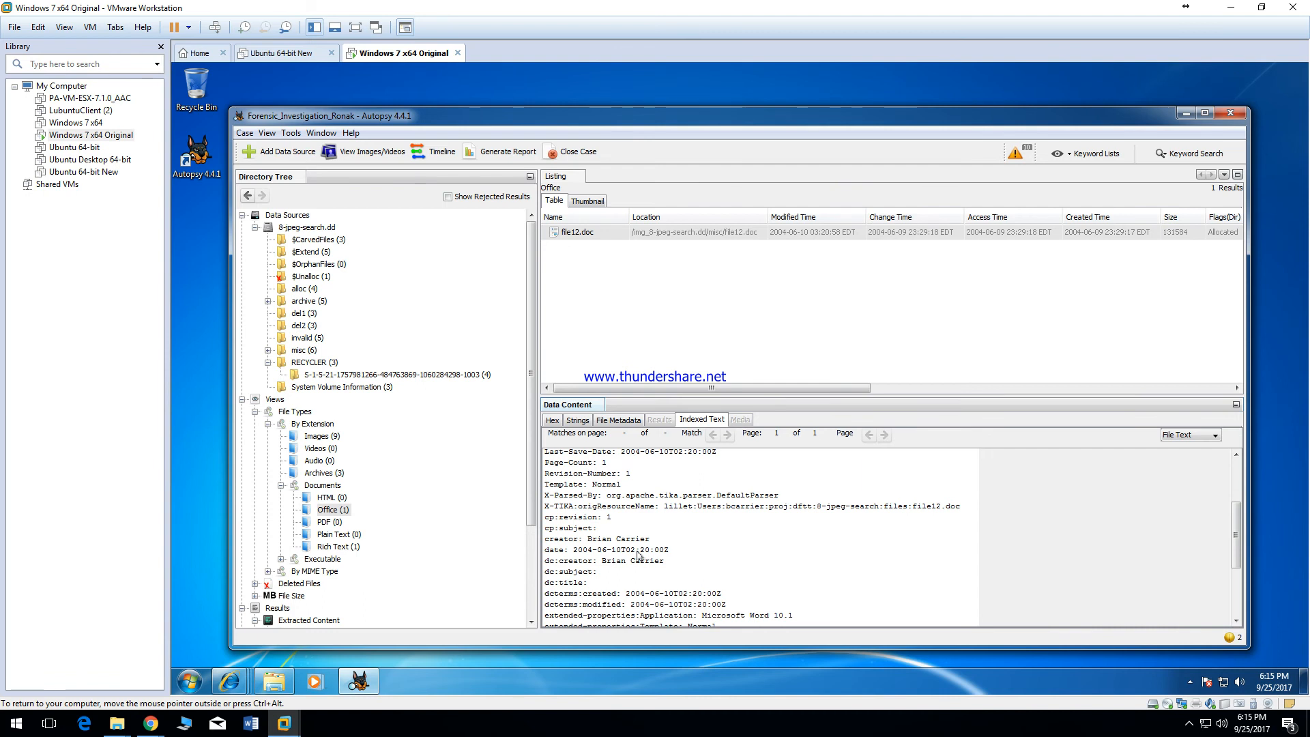
pyautogui.scroll(-3, 638, 557)
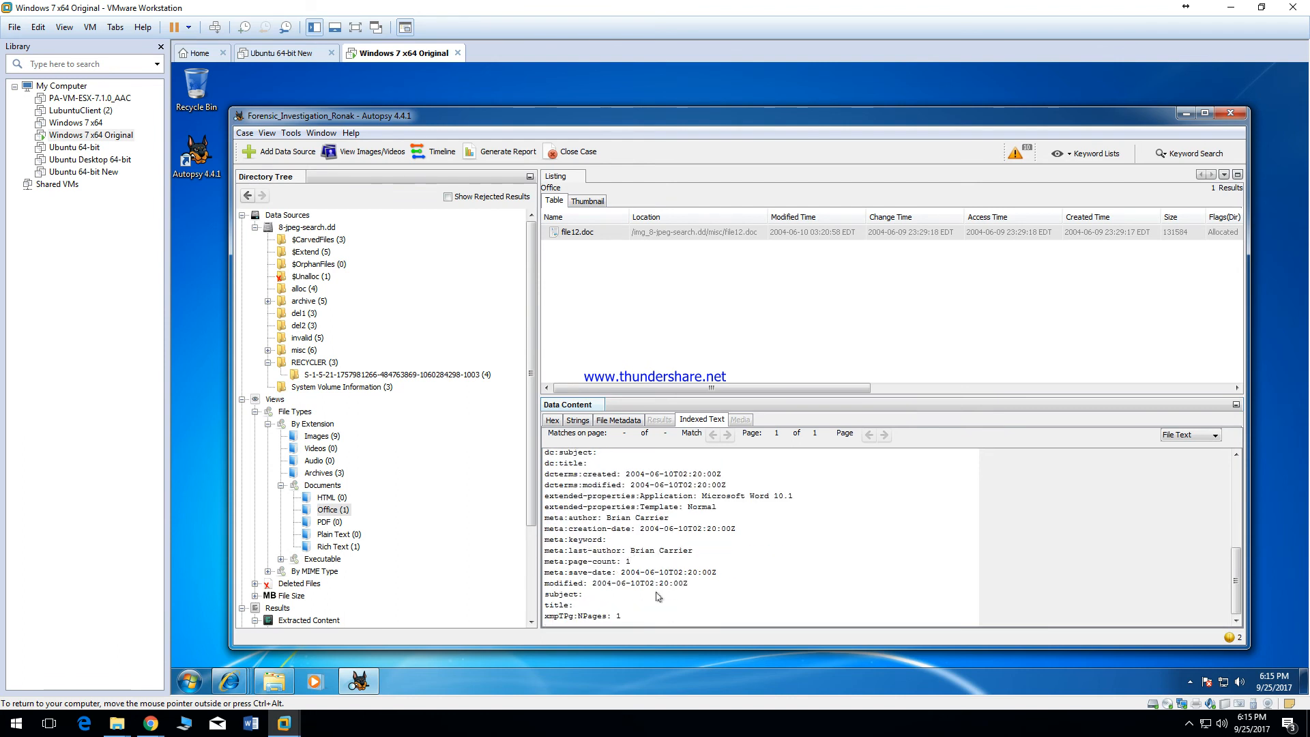
# - List the PDF, Plain Text and Rich Text files in the Documents category
pyautogui.click(329, 522)
pyautogui.click(330, 535)
pyautogui.click(340, 547)
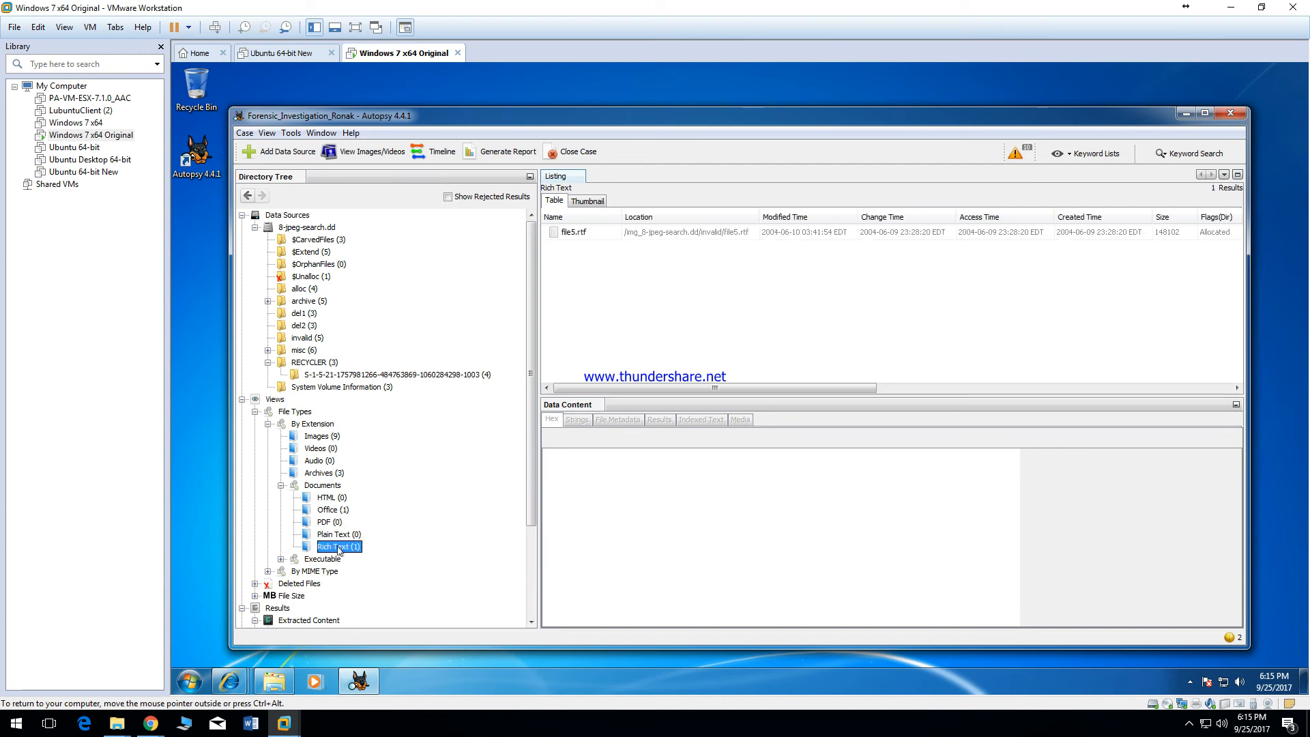
# - Expand the Executable category and list its .dll files
pyautogui.click(281, 560)
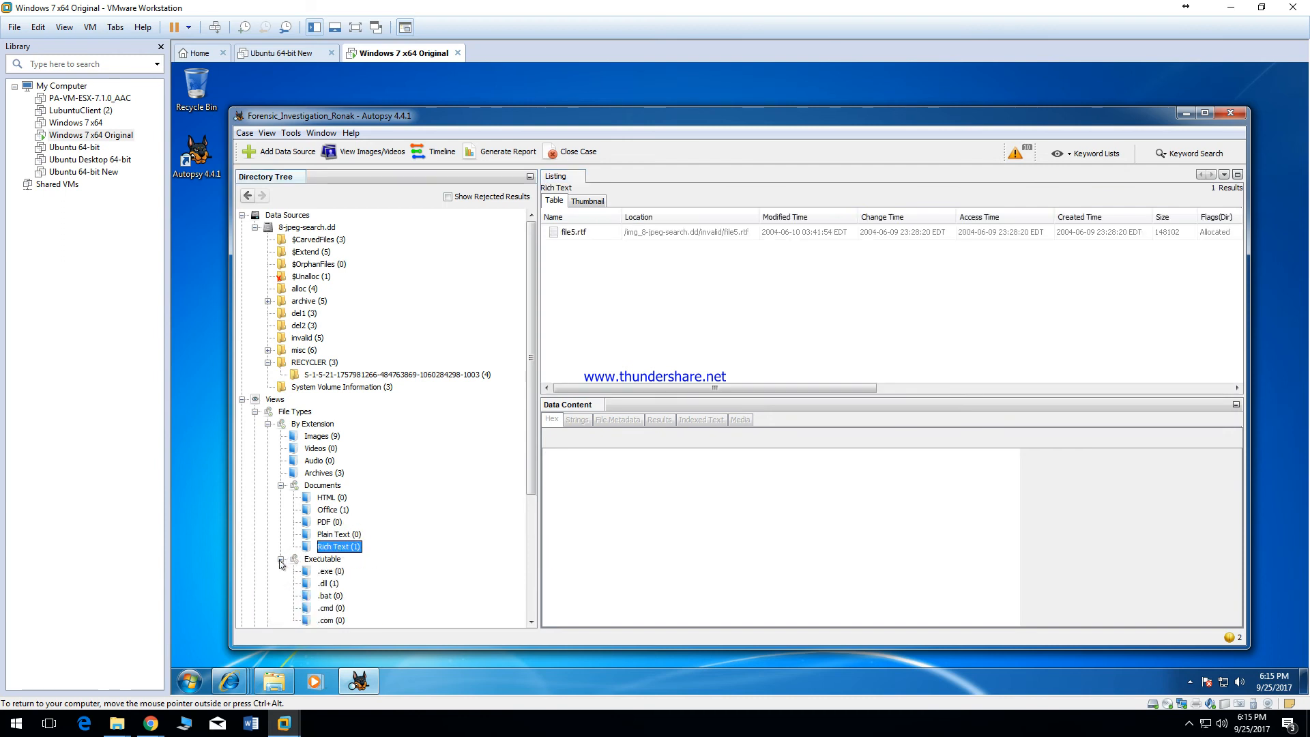
pyautogui.click(320, 559)
pyautogui.click(326, 589)
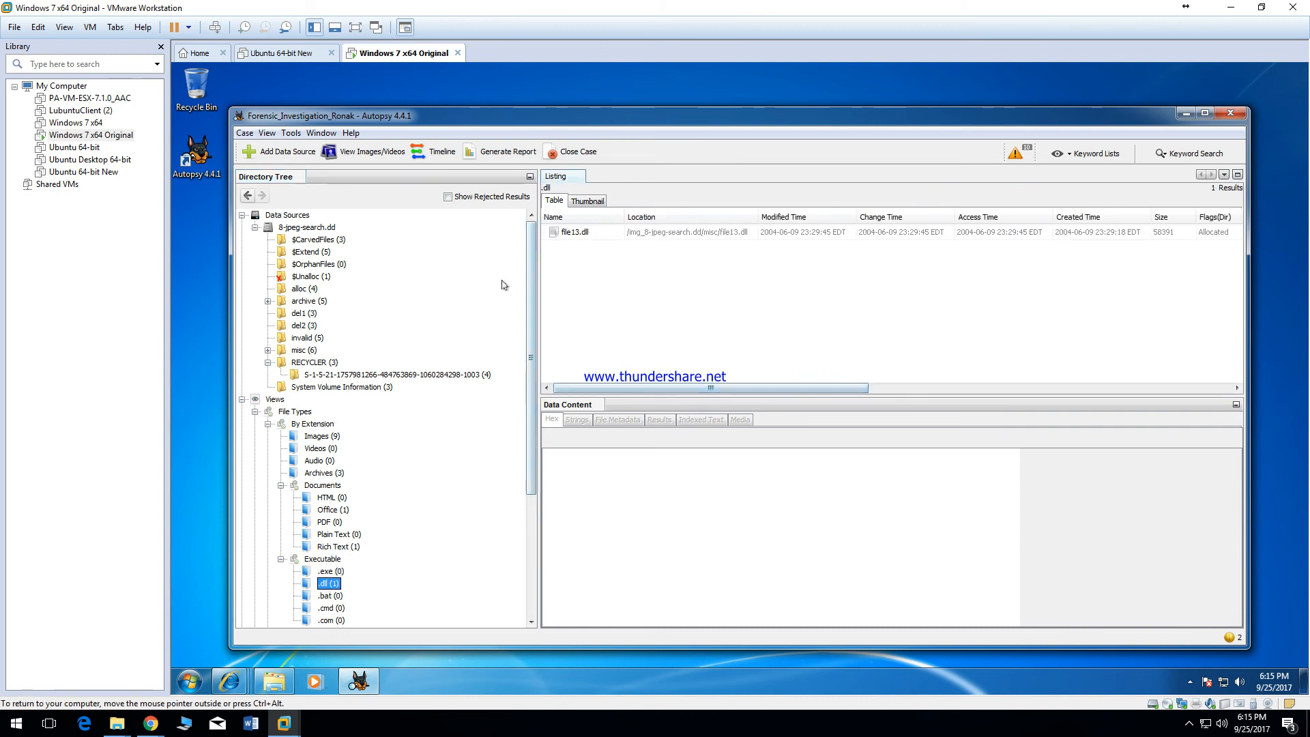
# - Collapse the Executable, Documents and By Extension groups, and list the file types by MIME type
pyautogui.click(280, 560)
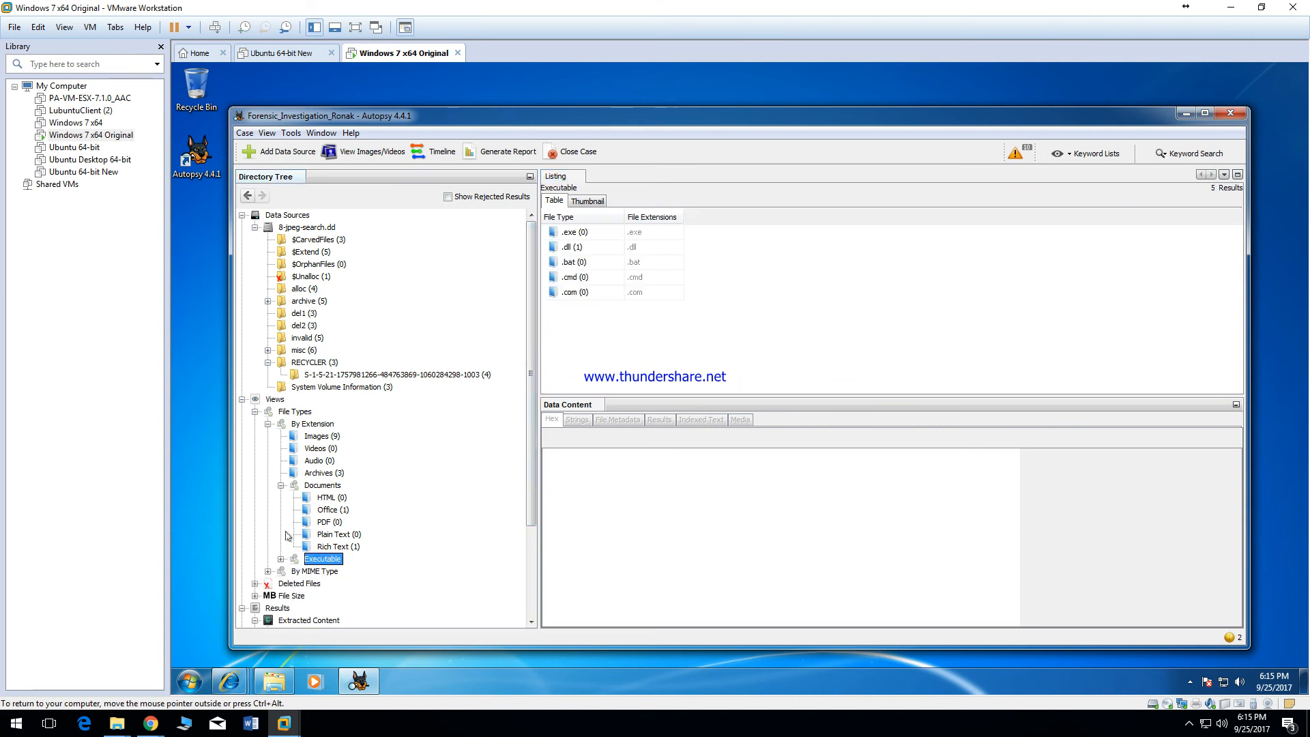
pyautogui.click(280, 486)
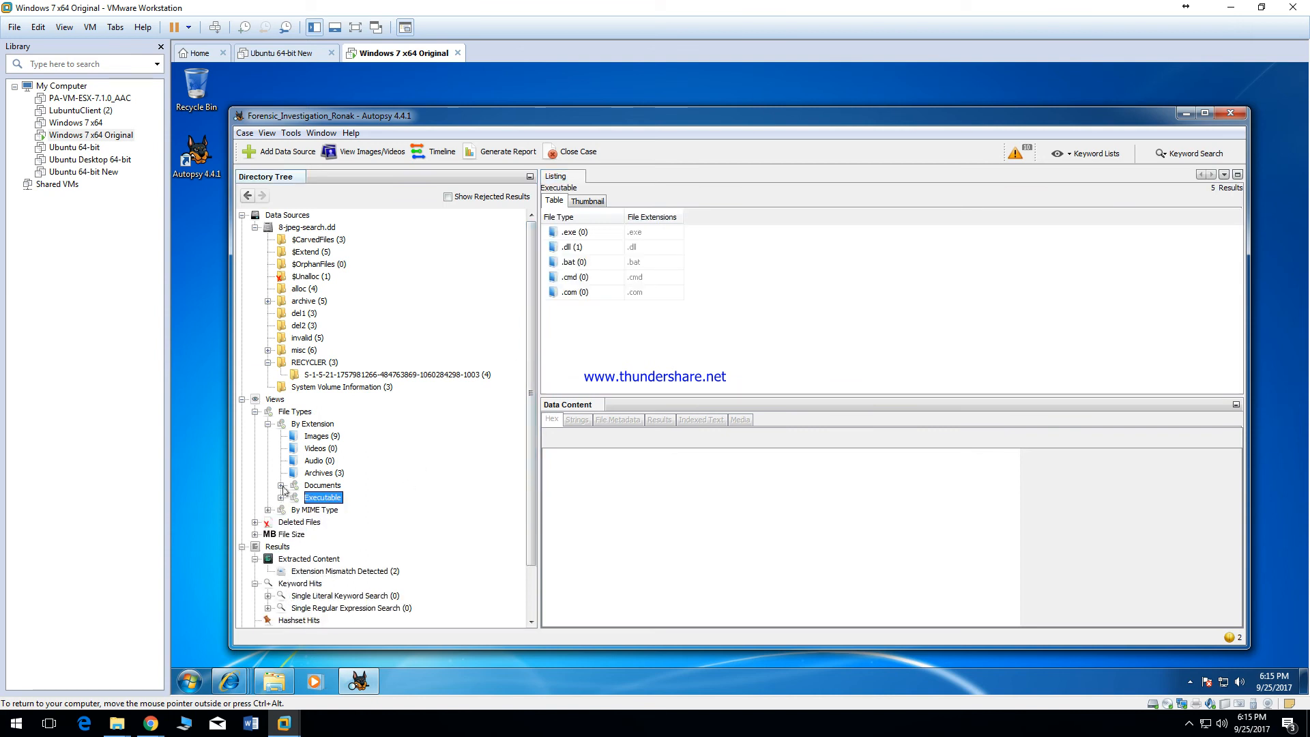
pyautogui.click(268, 424)
pyautogui.click(287, 440)
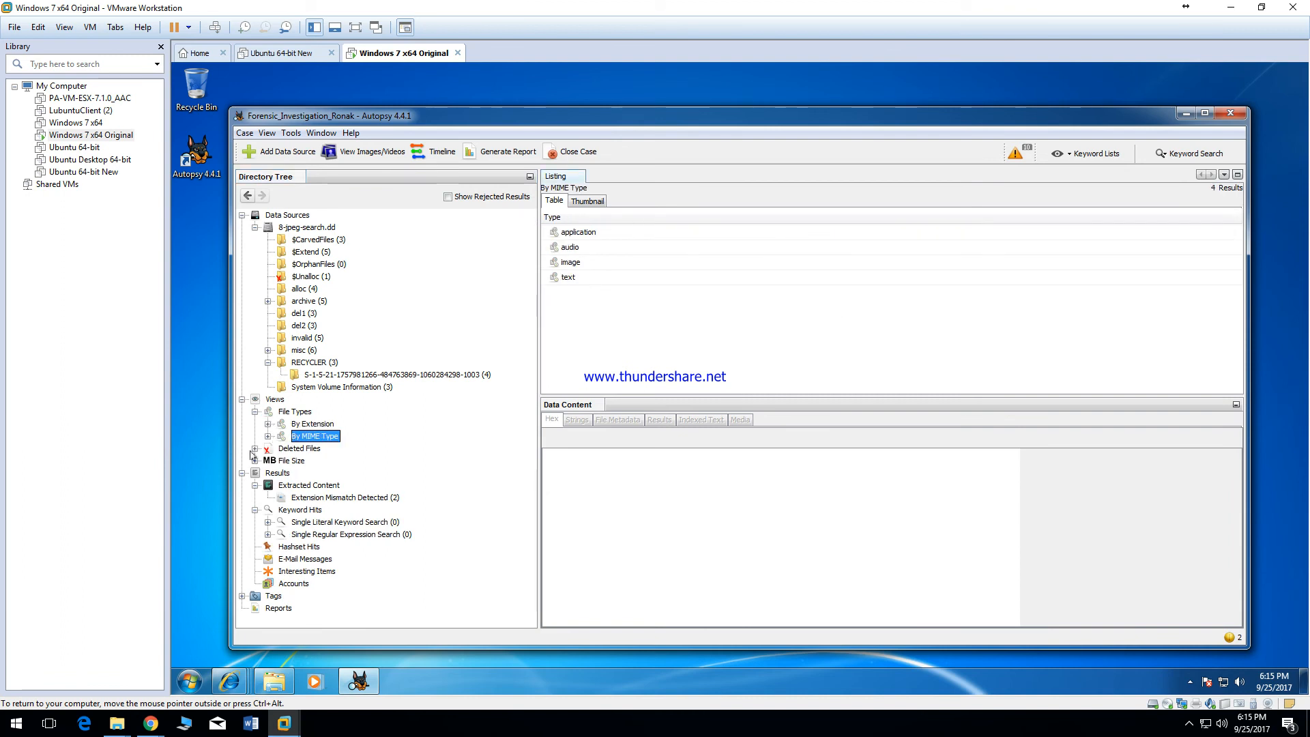
# - Expand Deleted Files and list the deleted file system entries and all deleted files
pyautogui.click(255, 448)
pyautogui.click(279, 463)
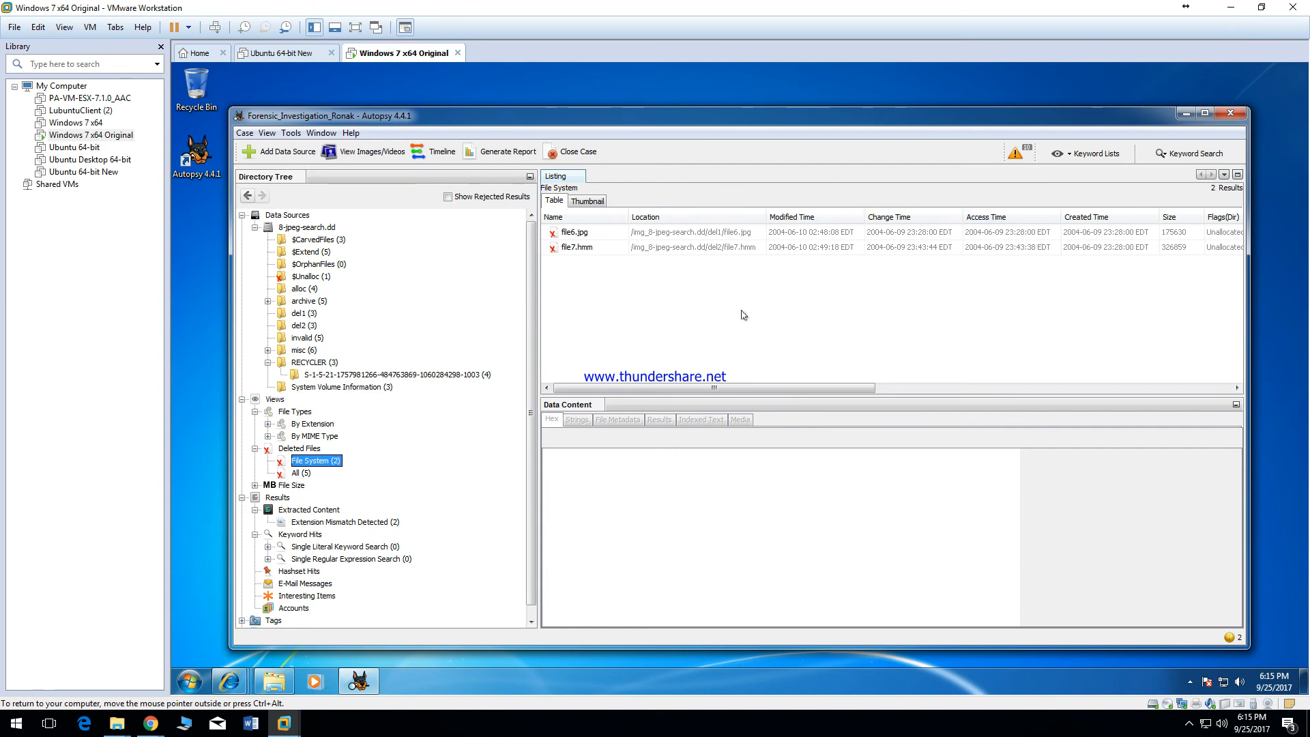
pyautogui.moveTo(648, 390); pyautogui.dragTo(592, 392)
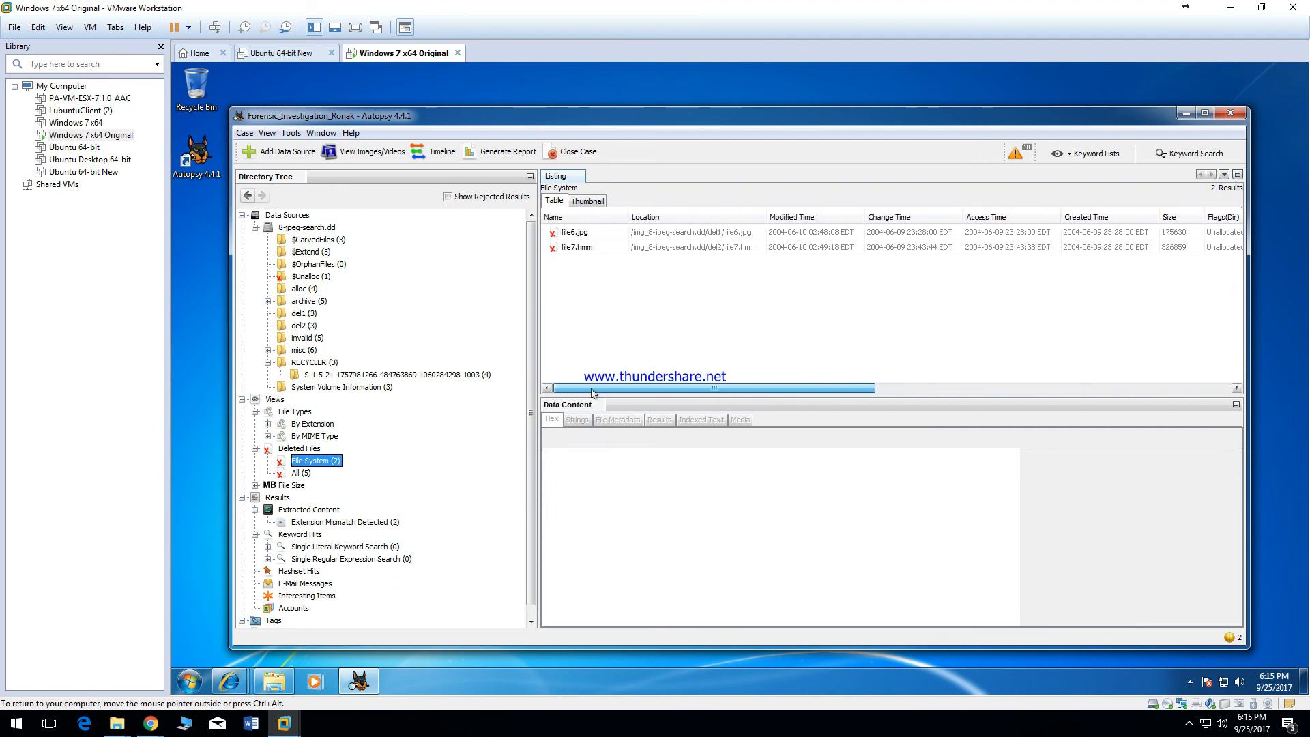
pyautogui.click(286, 474)
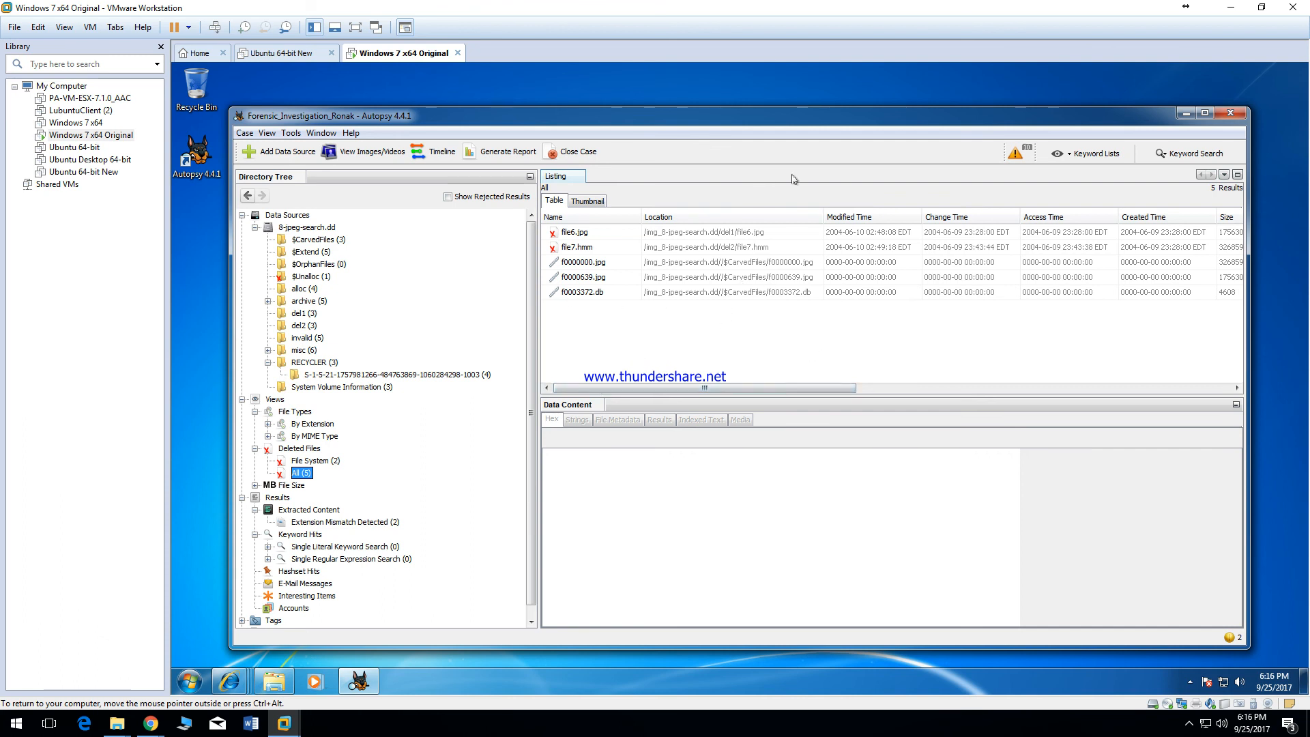
# - Preview the carved files f0000000.jpg, f0000639.jpg and f0003372.db in the full deleted files list
pyautogui.click(582, 261)
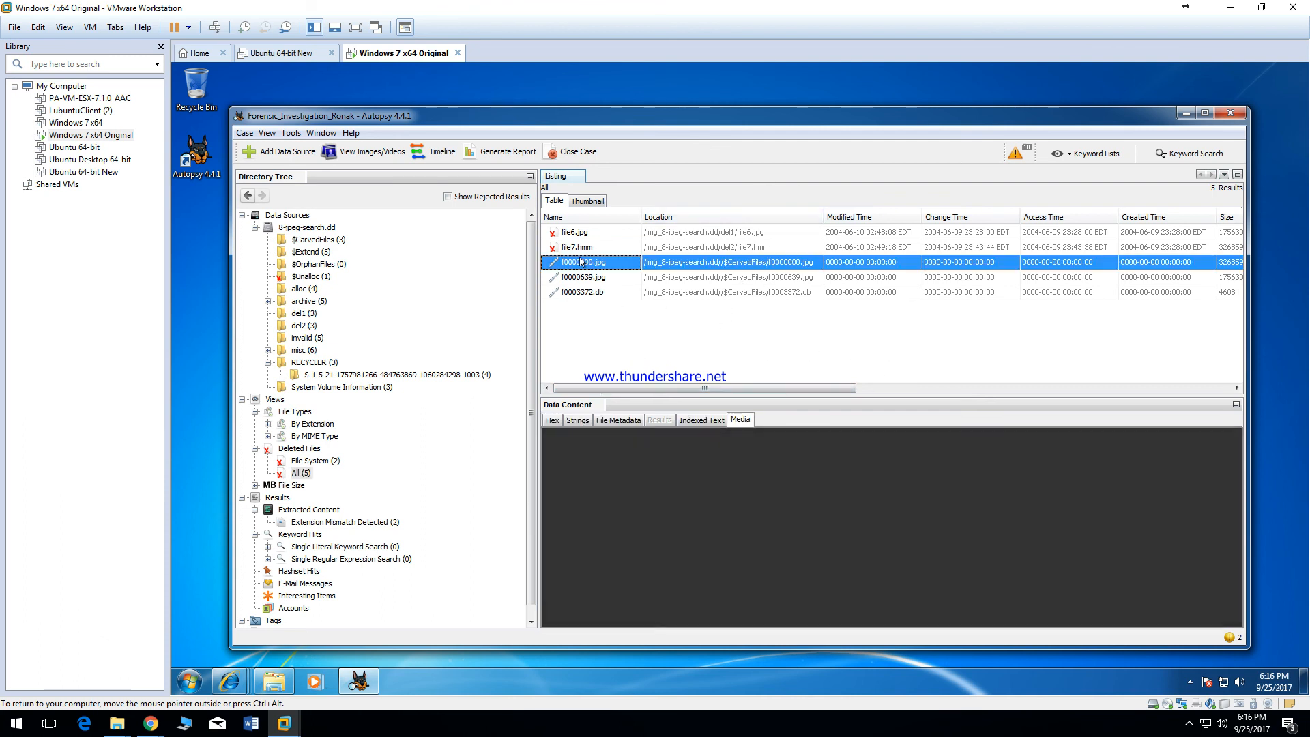
pyautogui.click(575, 282)
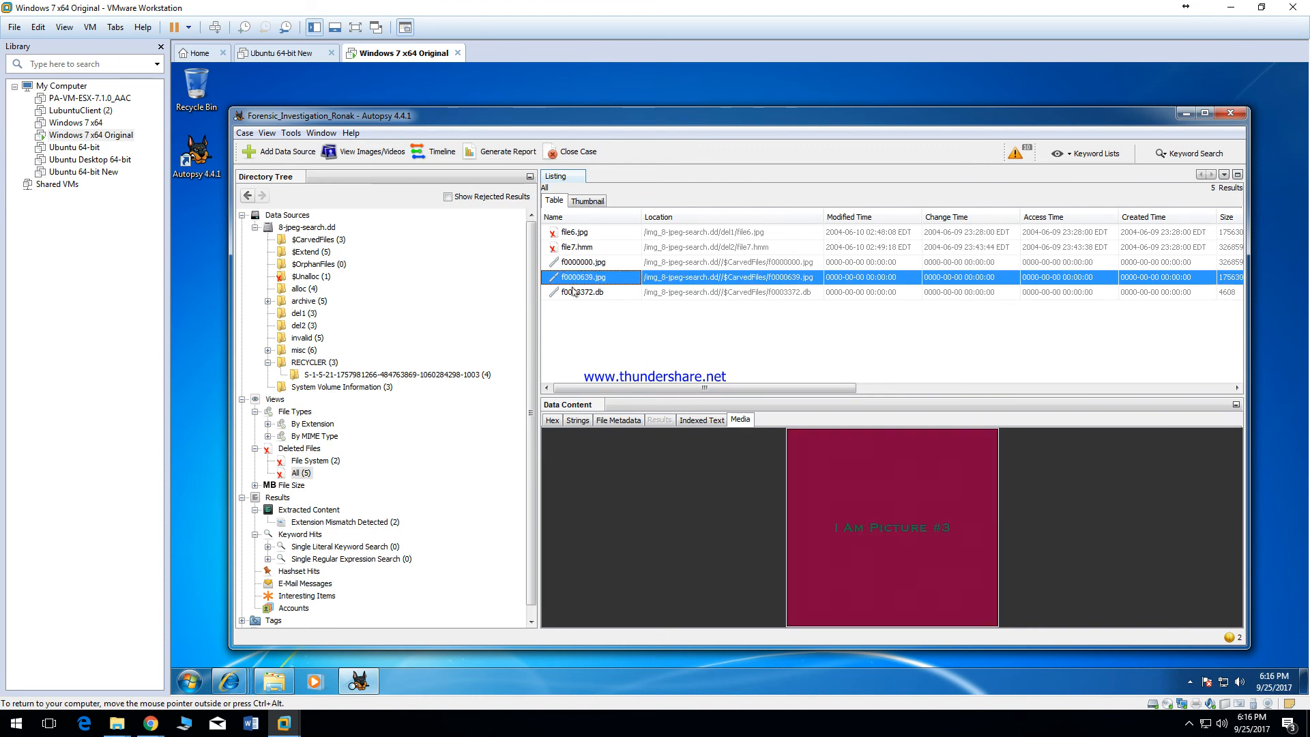
pyautogui.click(572, 295)
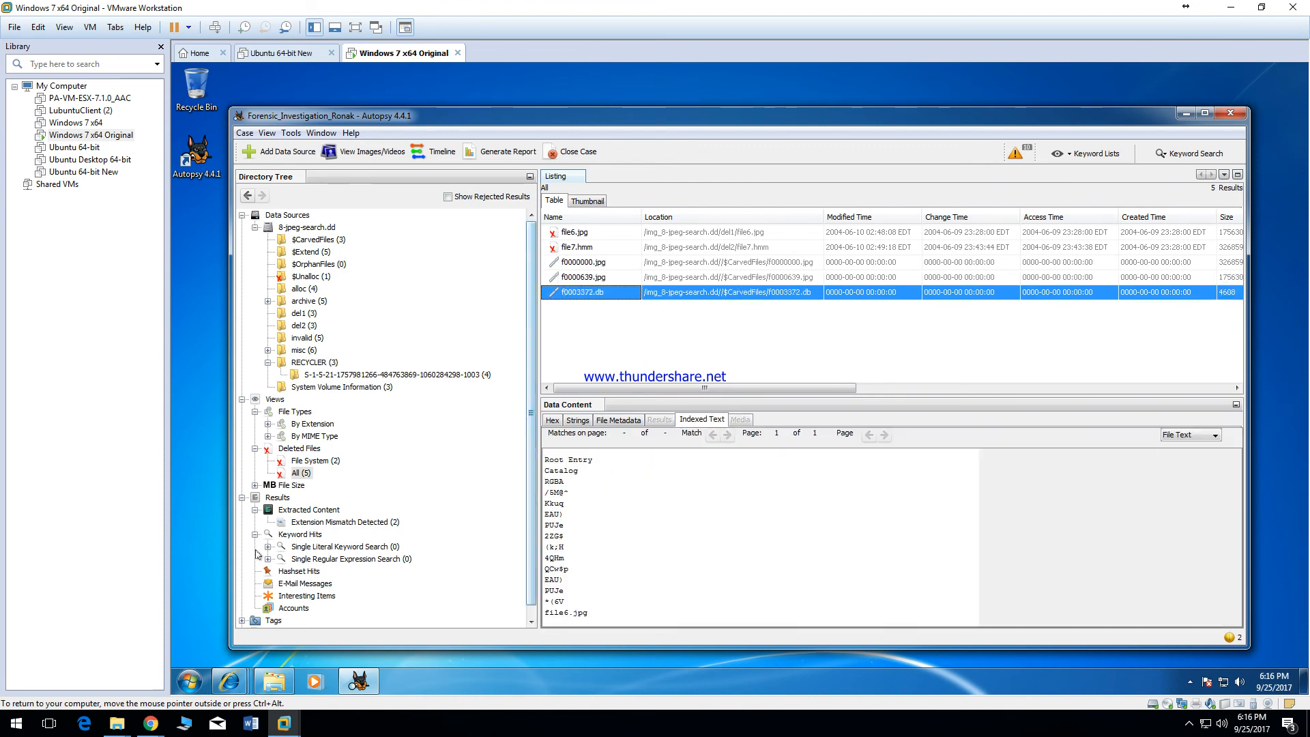
# - Expand File Size and check the 50 - 200MB, 200MB - 1GB and 1GB+ ranges
pyautogui.click(289, 487)
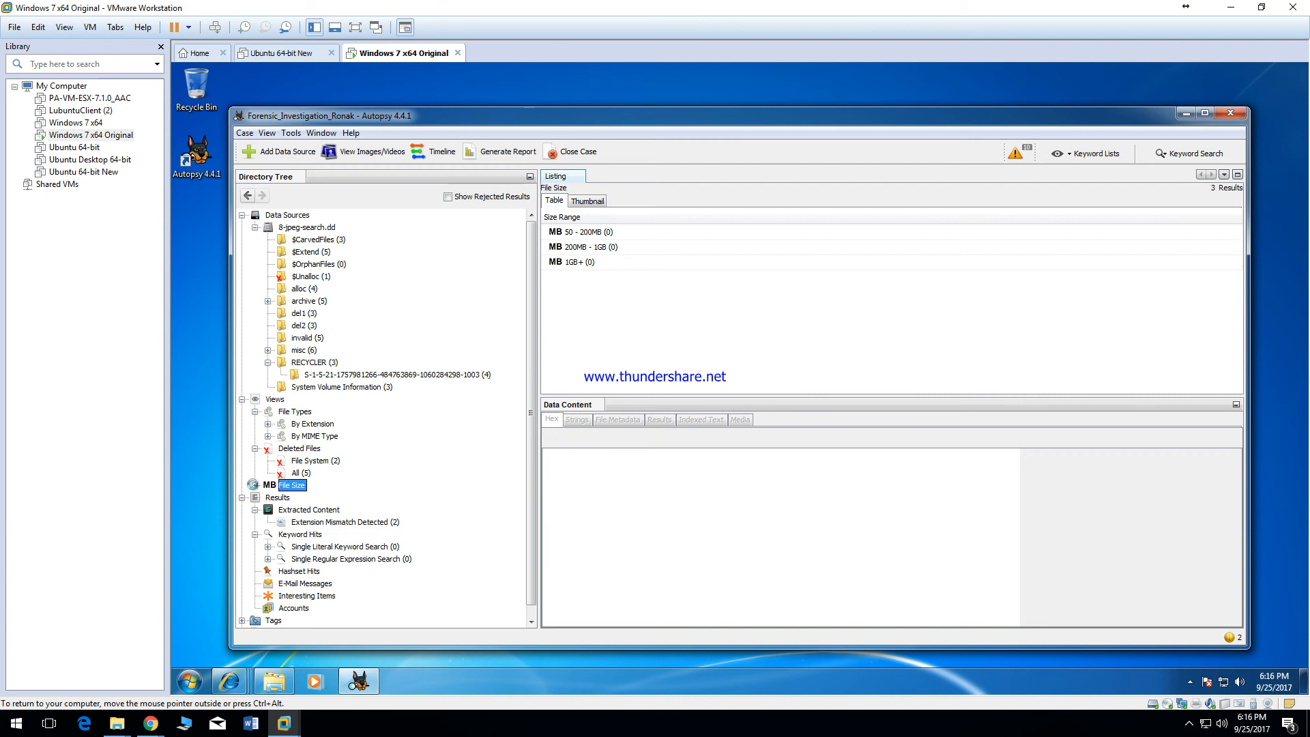
pyautogui.click(255, 485)
pyautogui.click(292, 509)
pyautogui.click(302, 501)
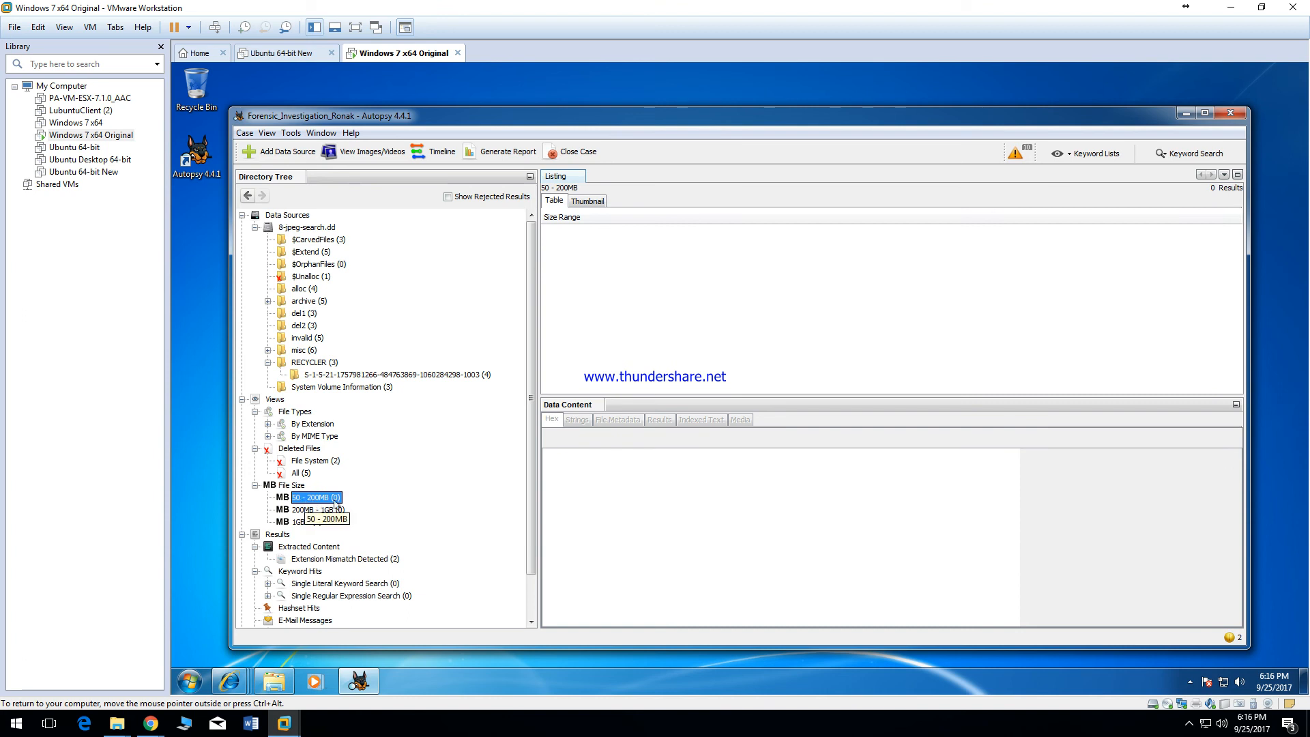
pyautogui.click(333, 510)
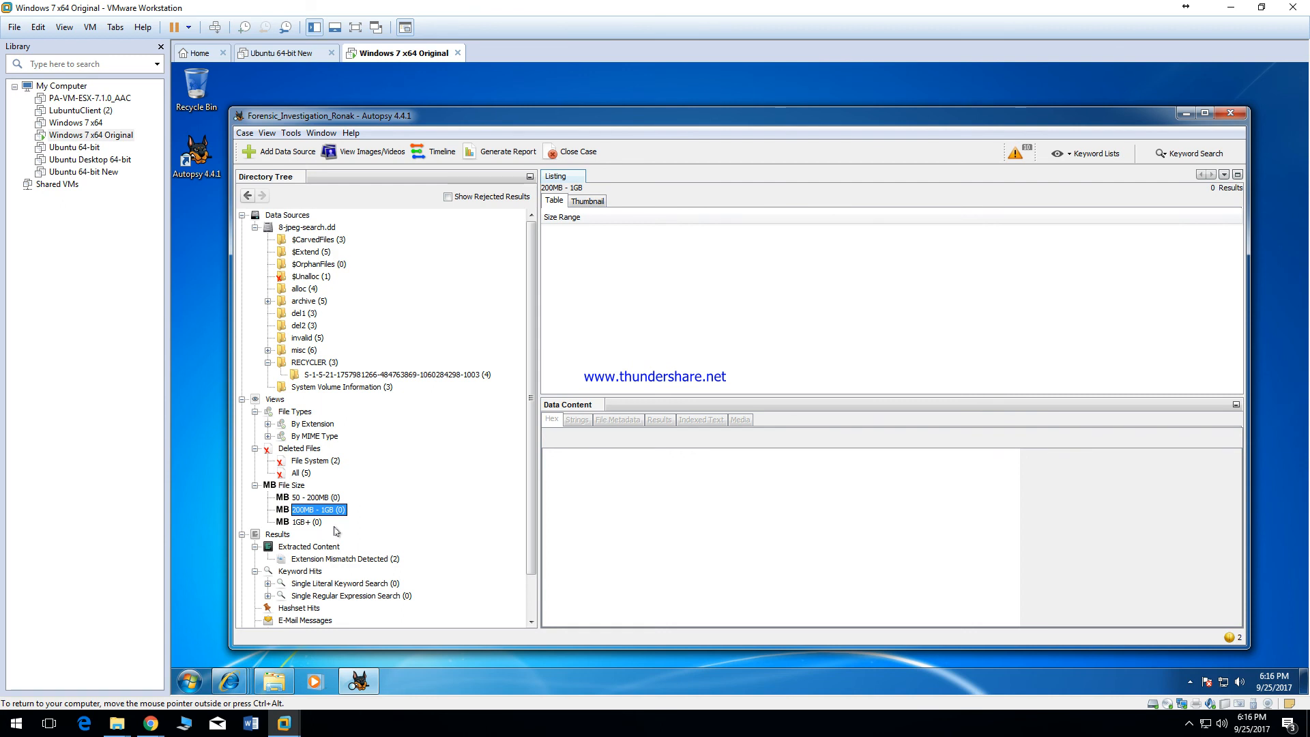
pyautogui.click(317, 523)
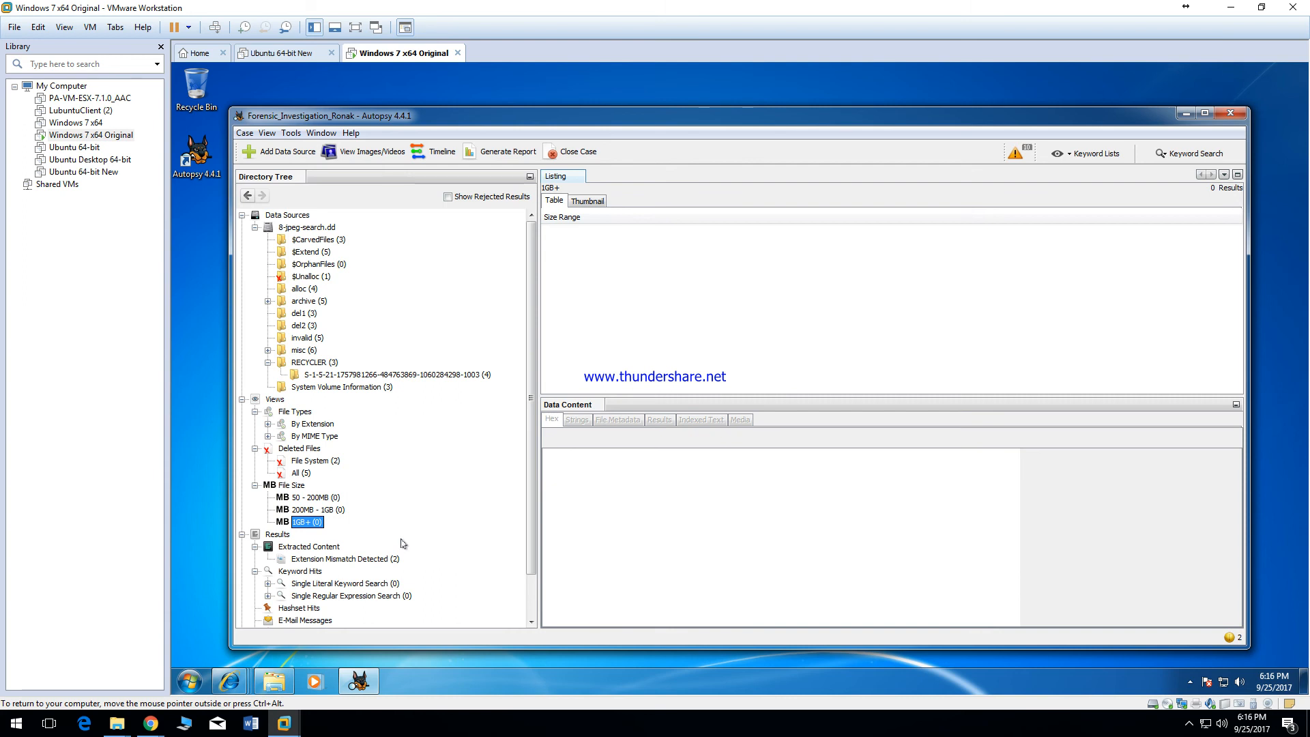
# - List the artifact types under Extracted Content in the results
pyautogui.click(320, 547)
pyautogui.scroll(-2, 370, 477)
pyautogui.scroll(2, 362, 471)
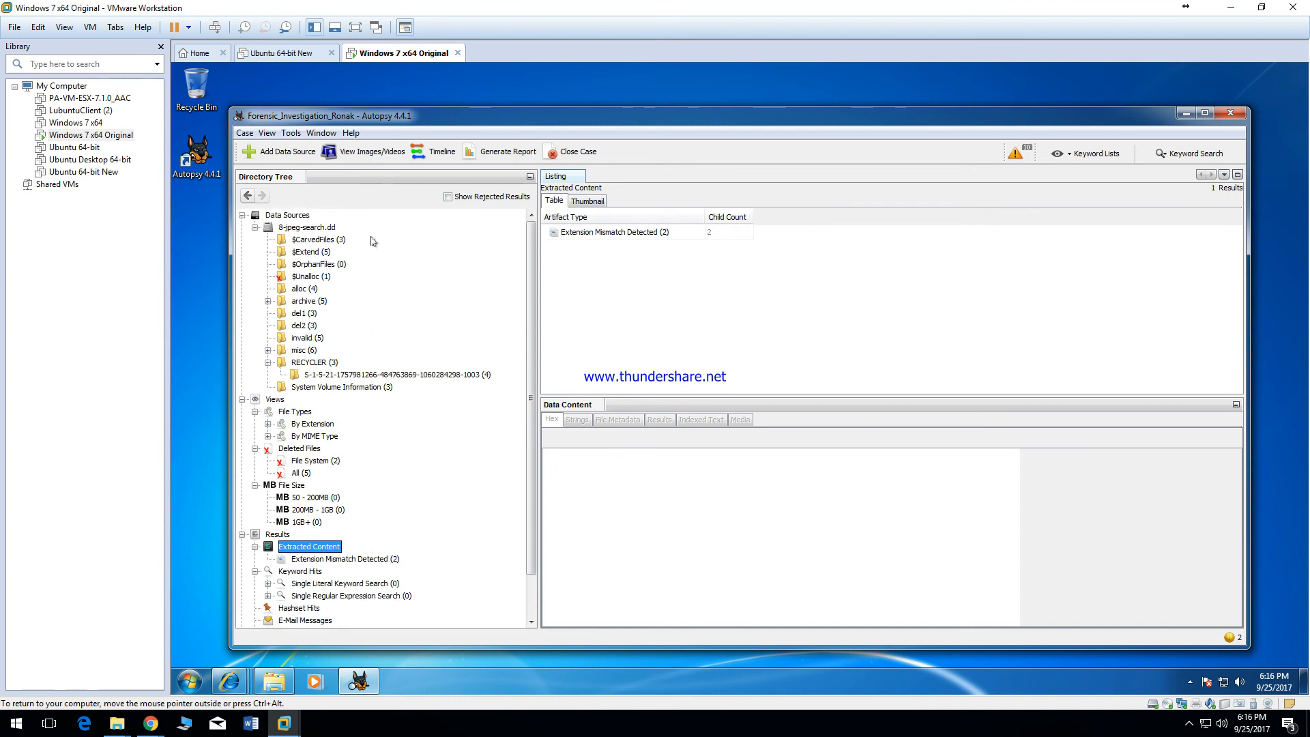
# - Preview file7.hmm among the deleted file system entries and view the actions available for it
pyautogui.click(293, 466)
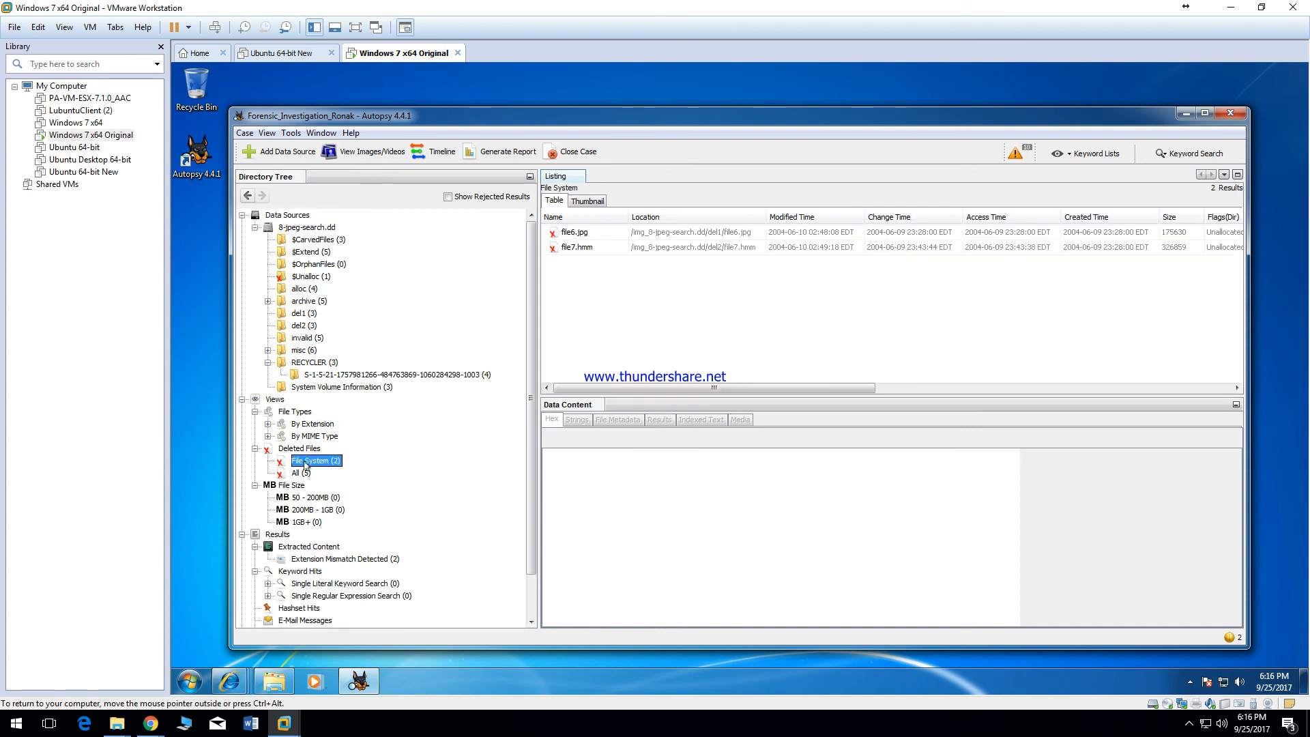
pyautogui.rightClick(574, 256)
pyautogui.click(572, 254)
pyautogui.rightClick(572, 253)
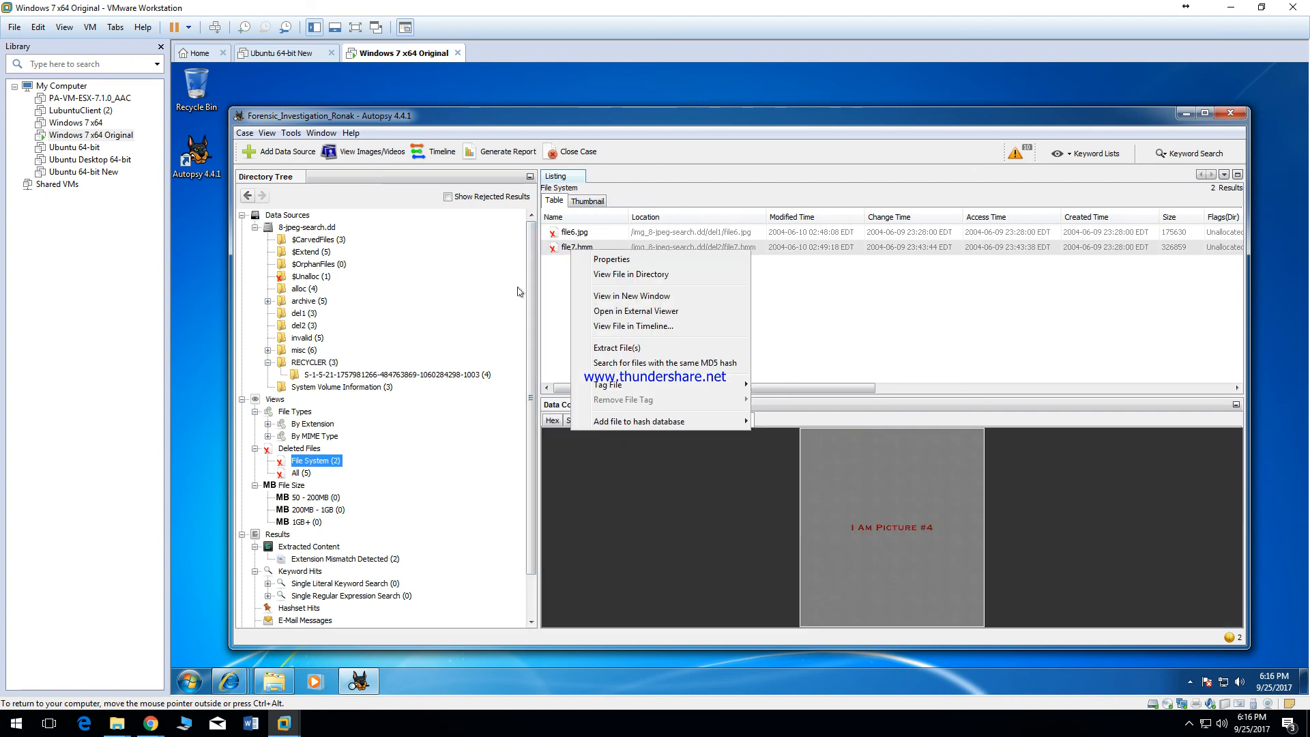
pyautogui.click(304, 349)
# - Check the contents of the invalid and del1 folders
pyautogui.click(301, 338)
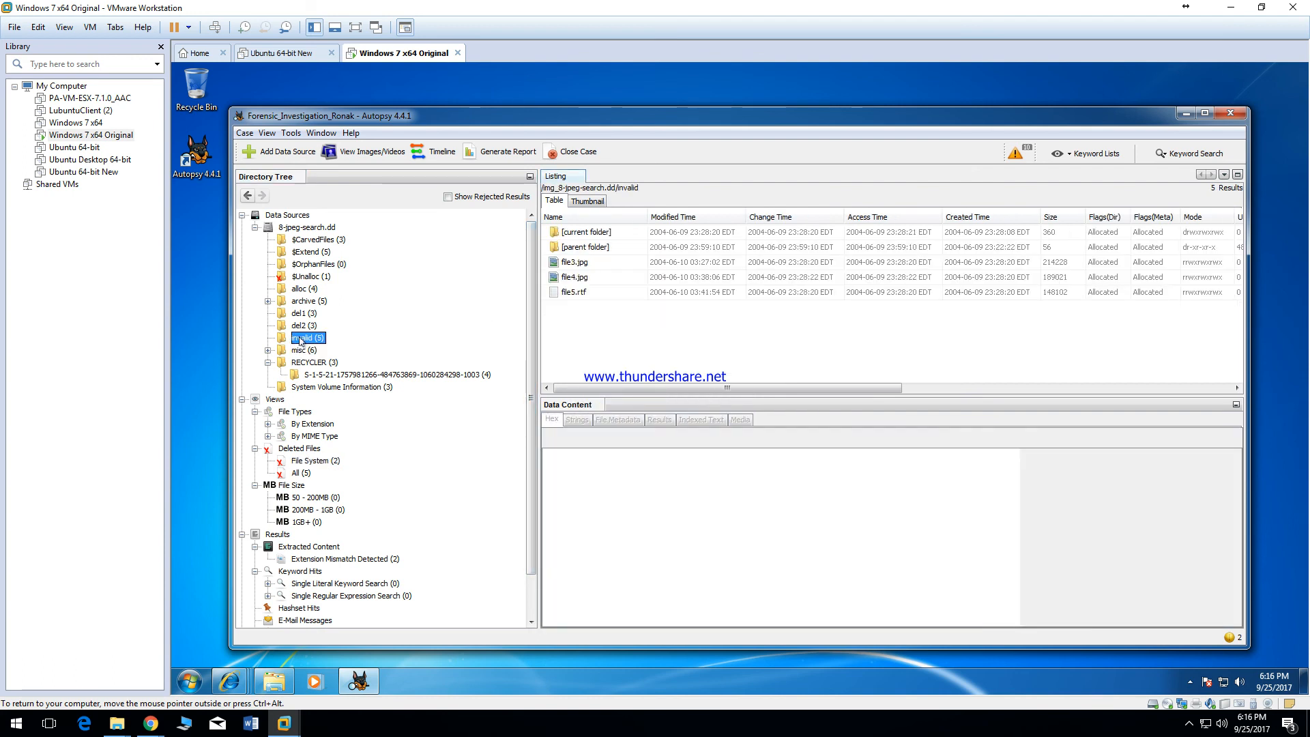
pyautogui.click(301, 313)
pyautogui.scroll(-2, 367, 413)
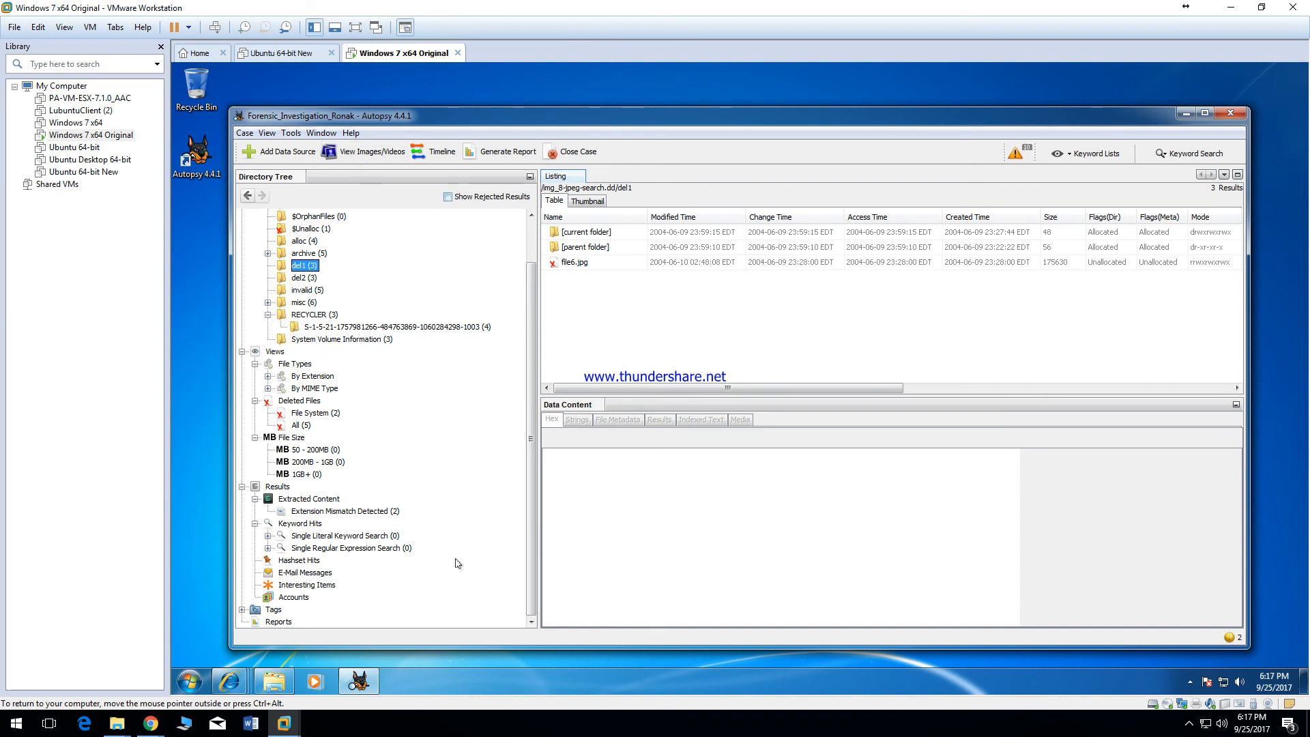
# - Check the case's Reports entry and generate a Results - HTML report covering All Results
pyautogui.moveTo(531, 281); pyautogui.dragTo(537, 353)
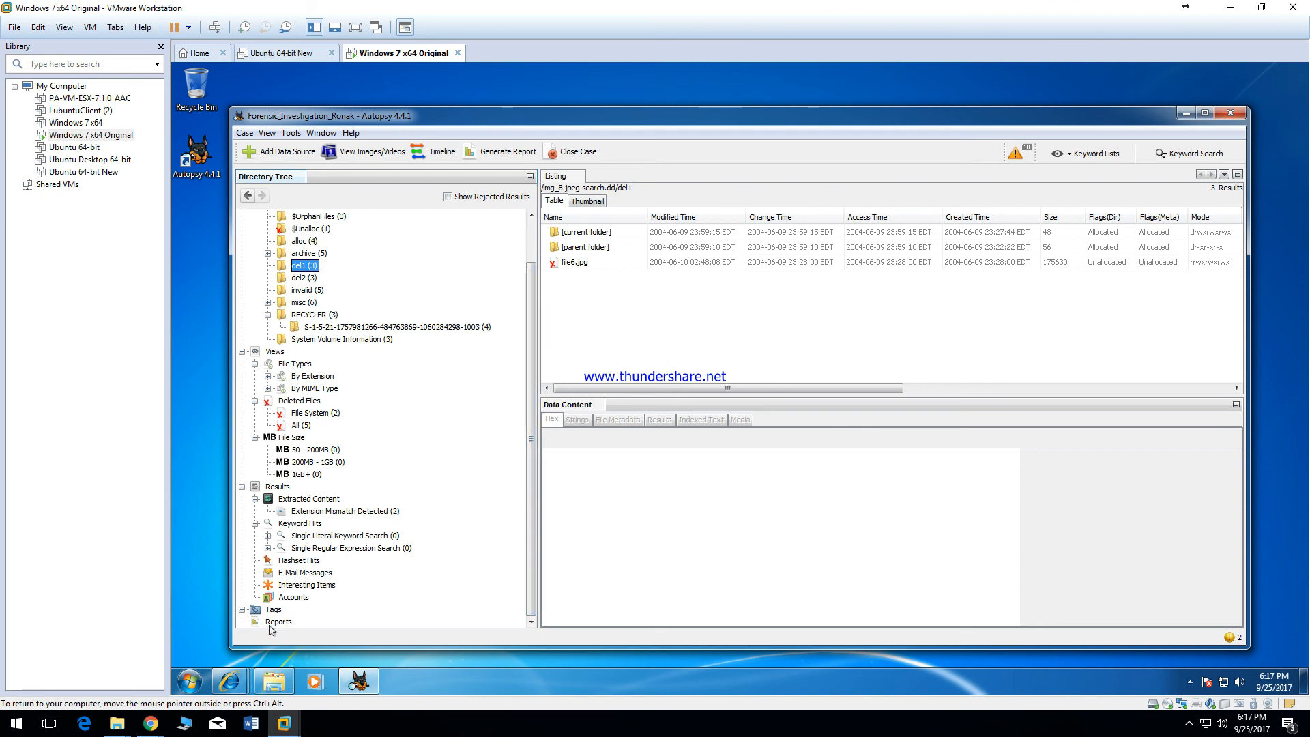
pyautogui.click(275, 624)
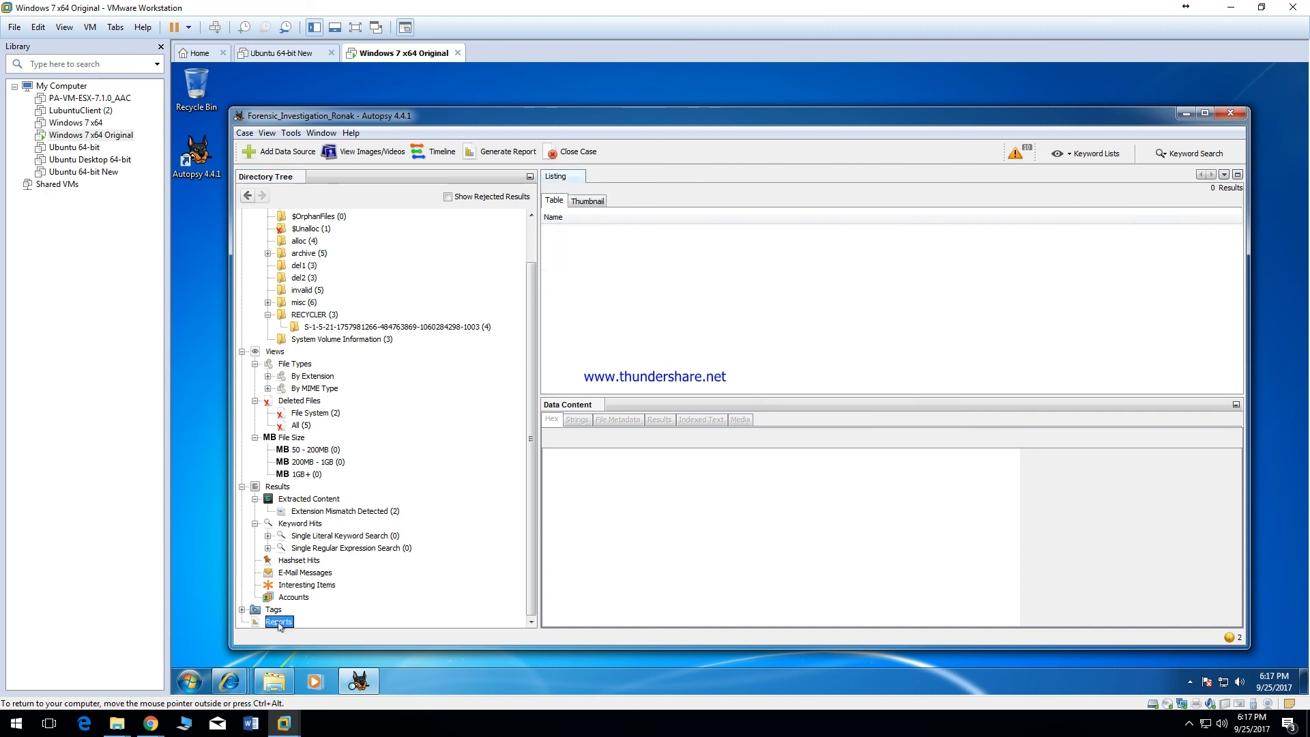
pyautogui.click(519, 158)
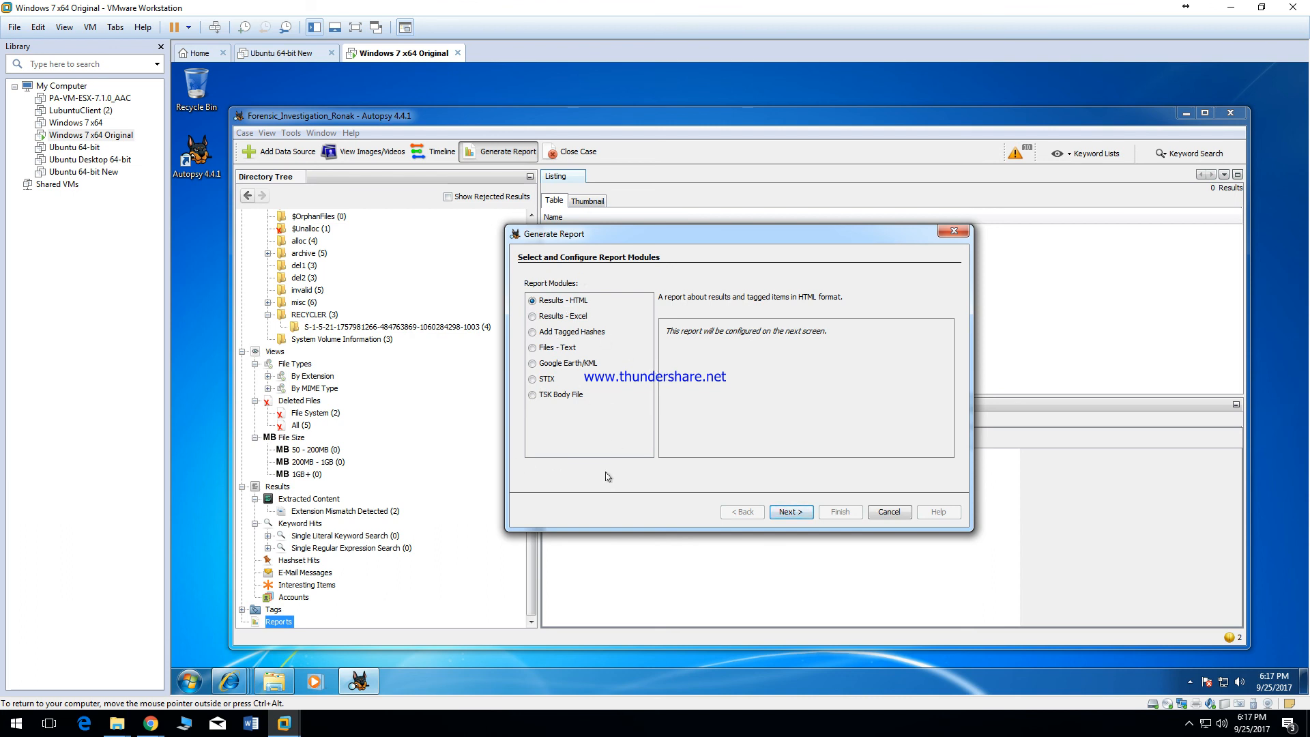
pyautogui.click(791, 512)
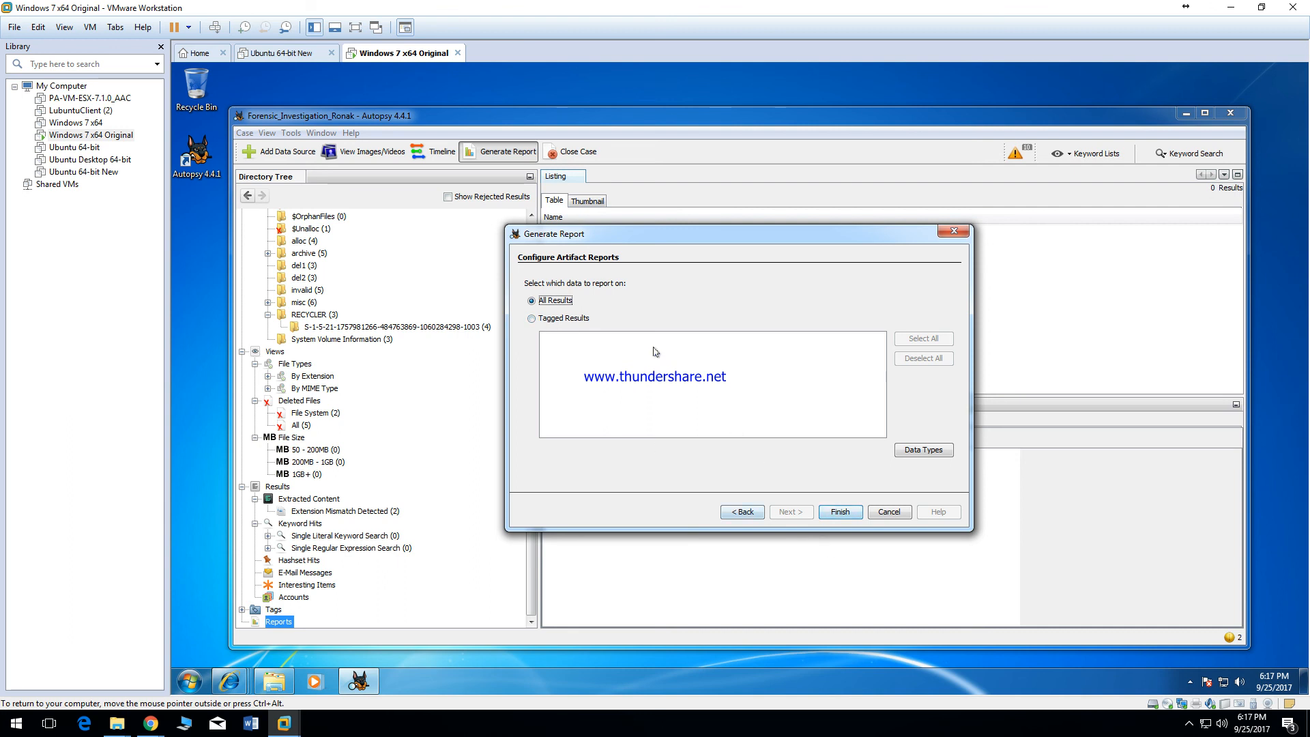
pyautogui.click(850, 512)
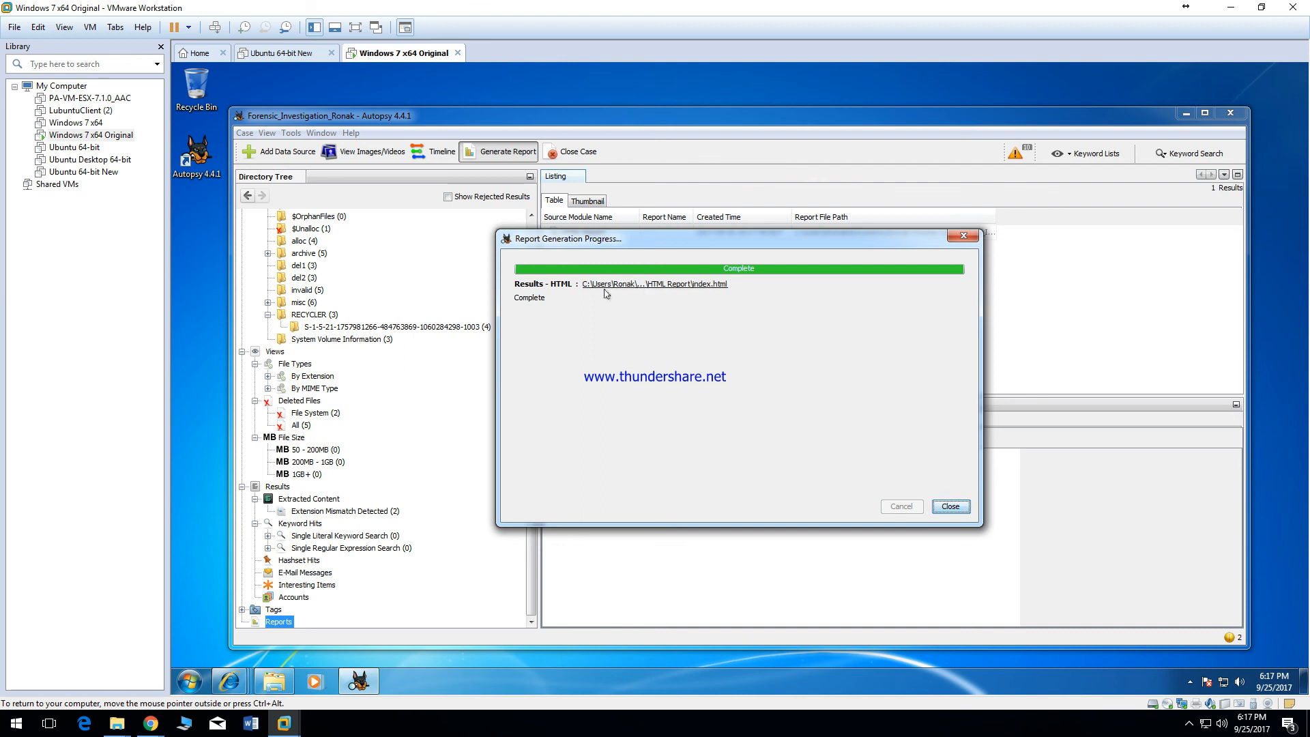
# - Open the generated HTML report's index.html in Internet Explorer
pyautogui.click(669, 291)
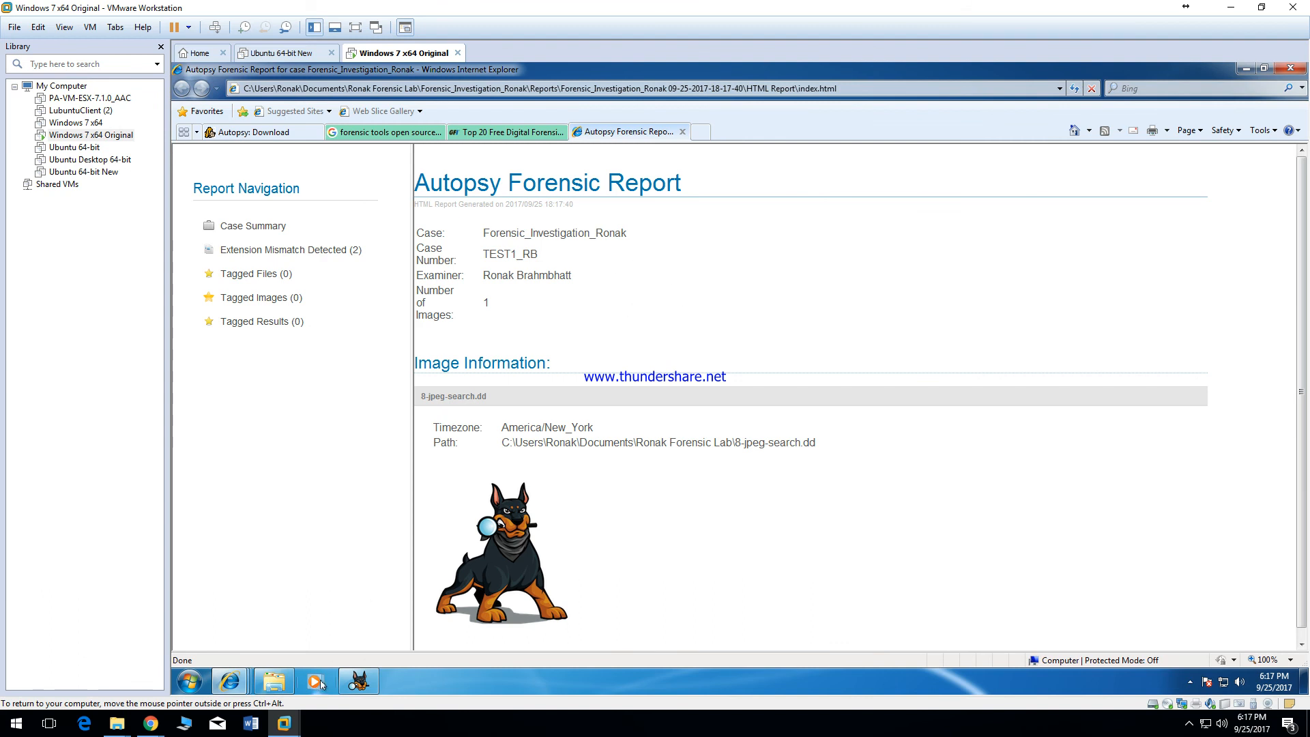
pyautogui.click(357, 682)
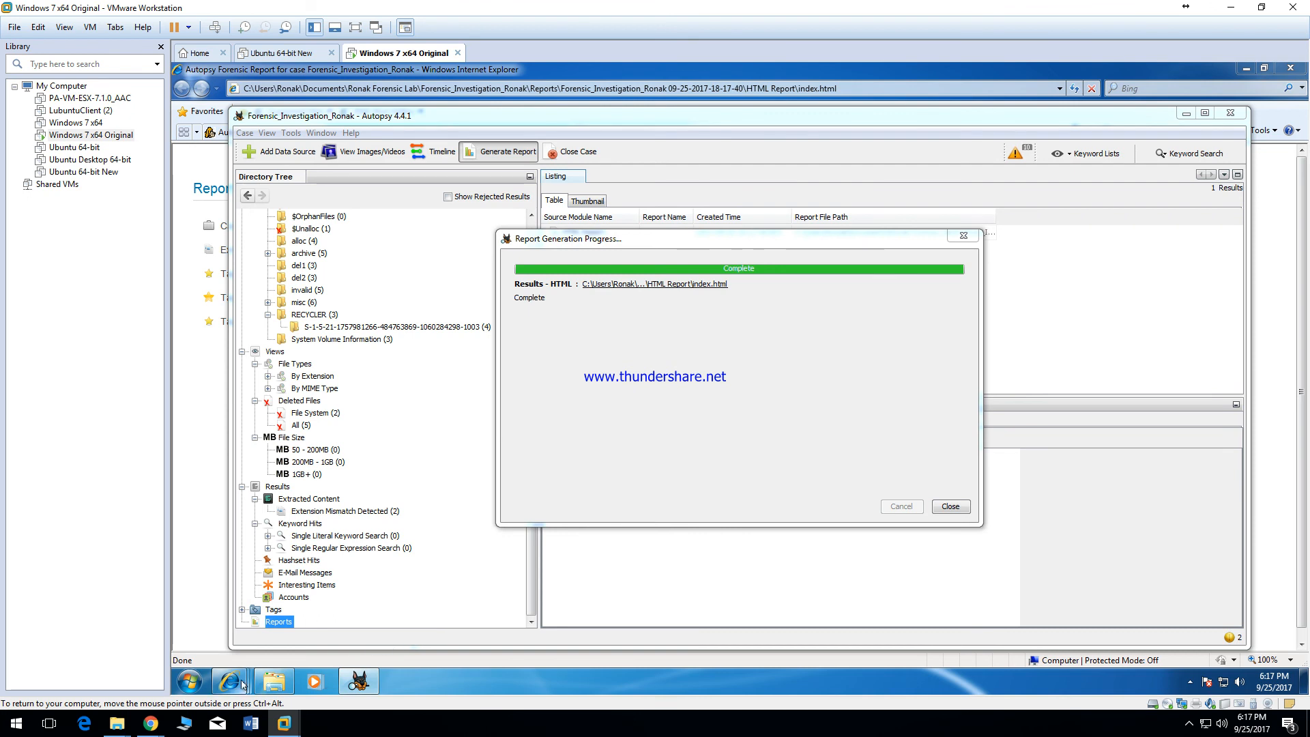
pyautogui.moveTo(231, 682)
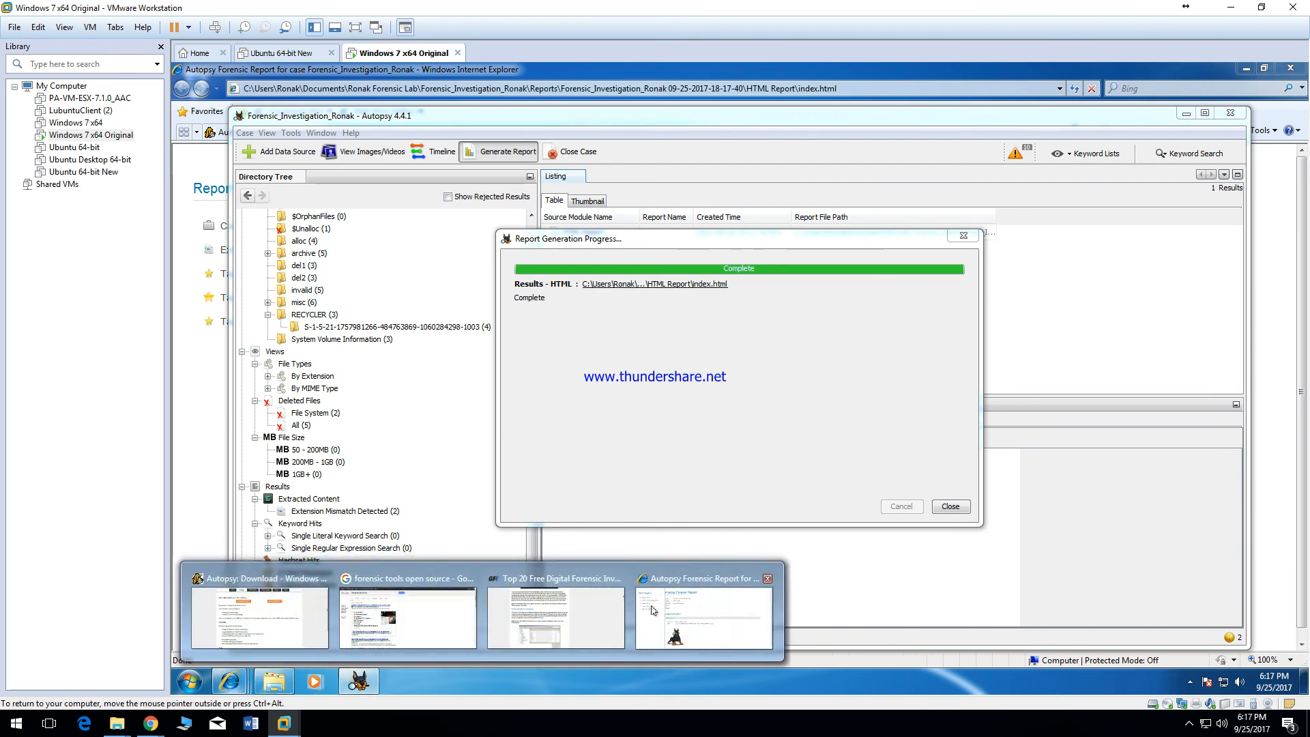
pyautogui.click(529, 601)
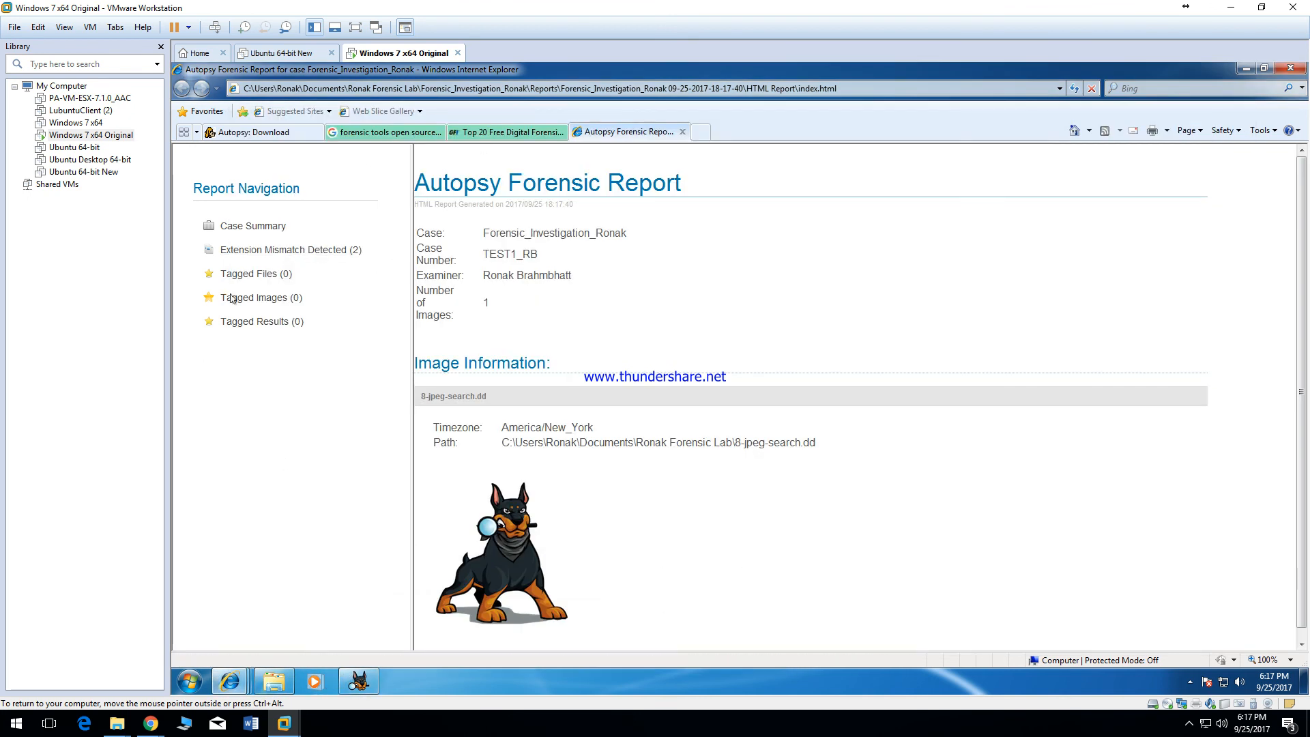
# - Review the report's case name, case number, examiner and number of images, plus the disk image's timezone and path
pyautogui.moveTo(486, 233); pyautogui.dragTo(639, 242)
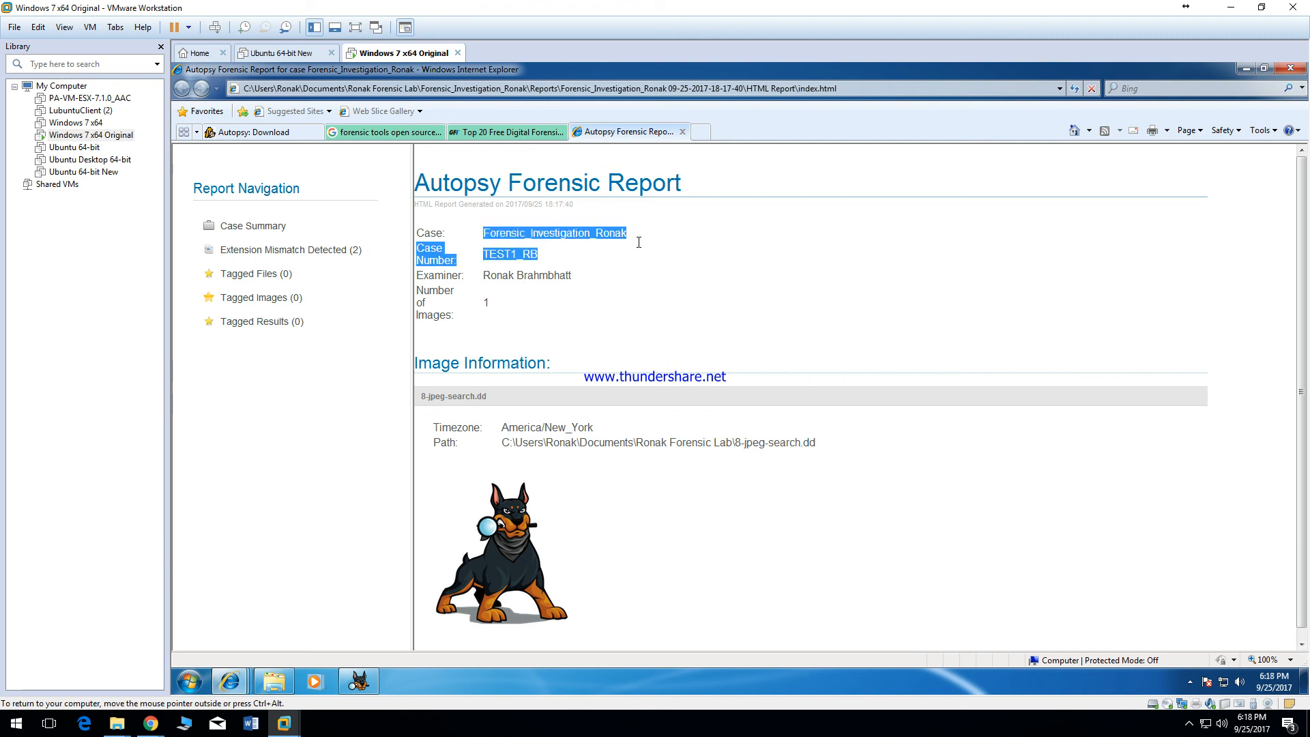
pyautogui.click(492, 261)
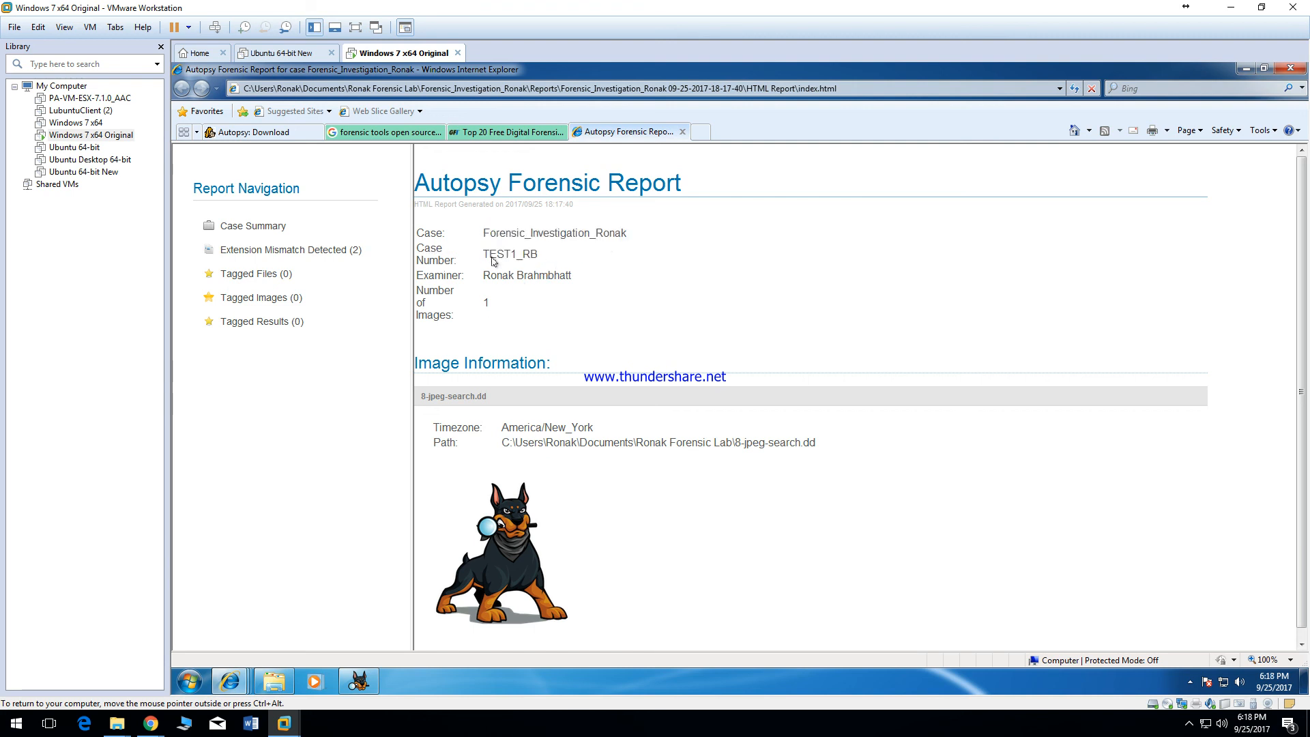
pyautogui.tripleClick(500, 272)
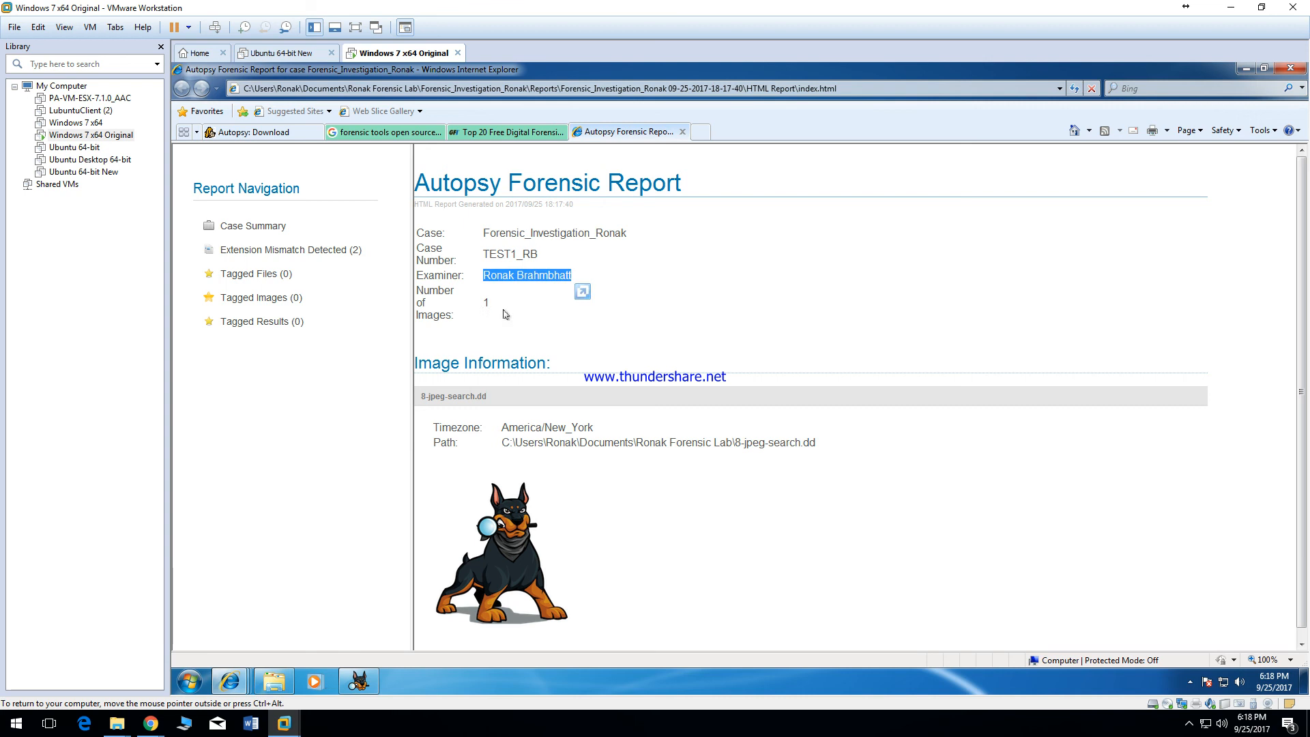
pyautogui.click(535, 307)
pyautogui.tripleClick(548, 424)
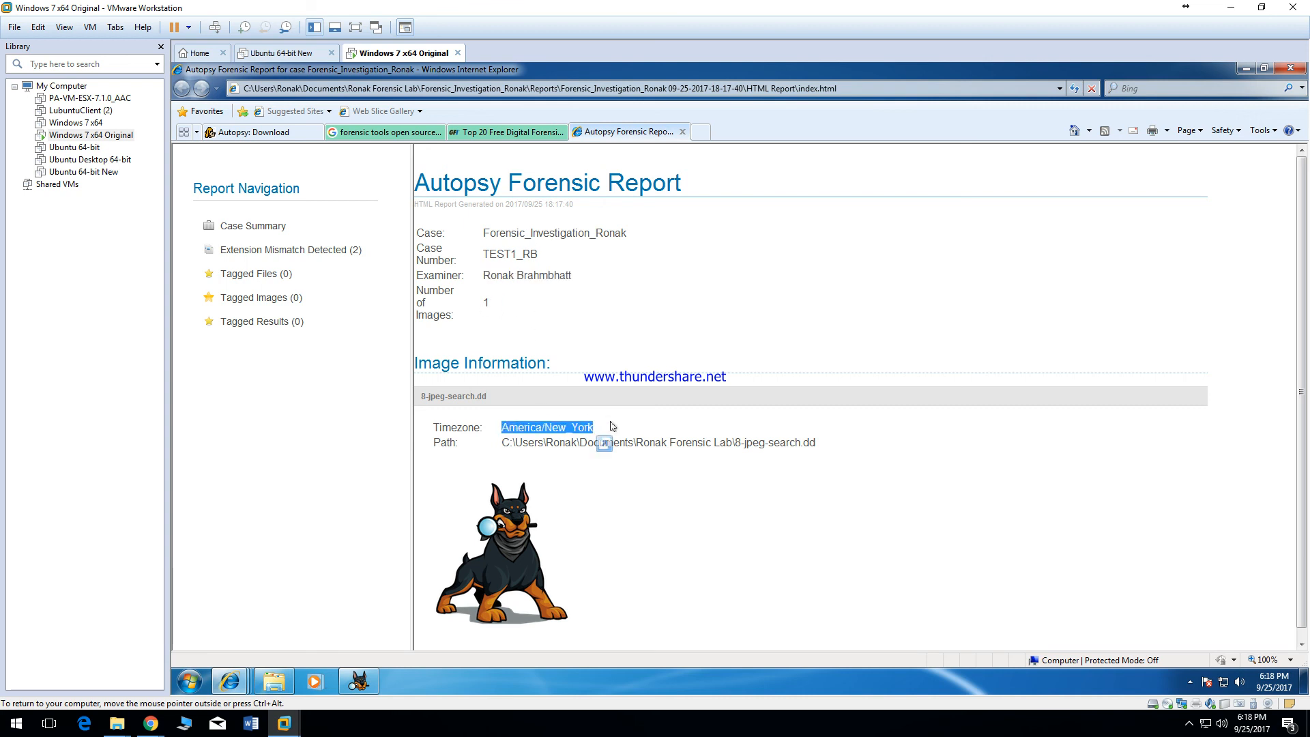
pyautogui.click(598, 438)
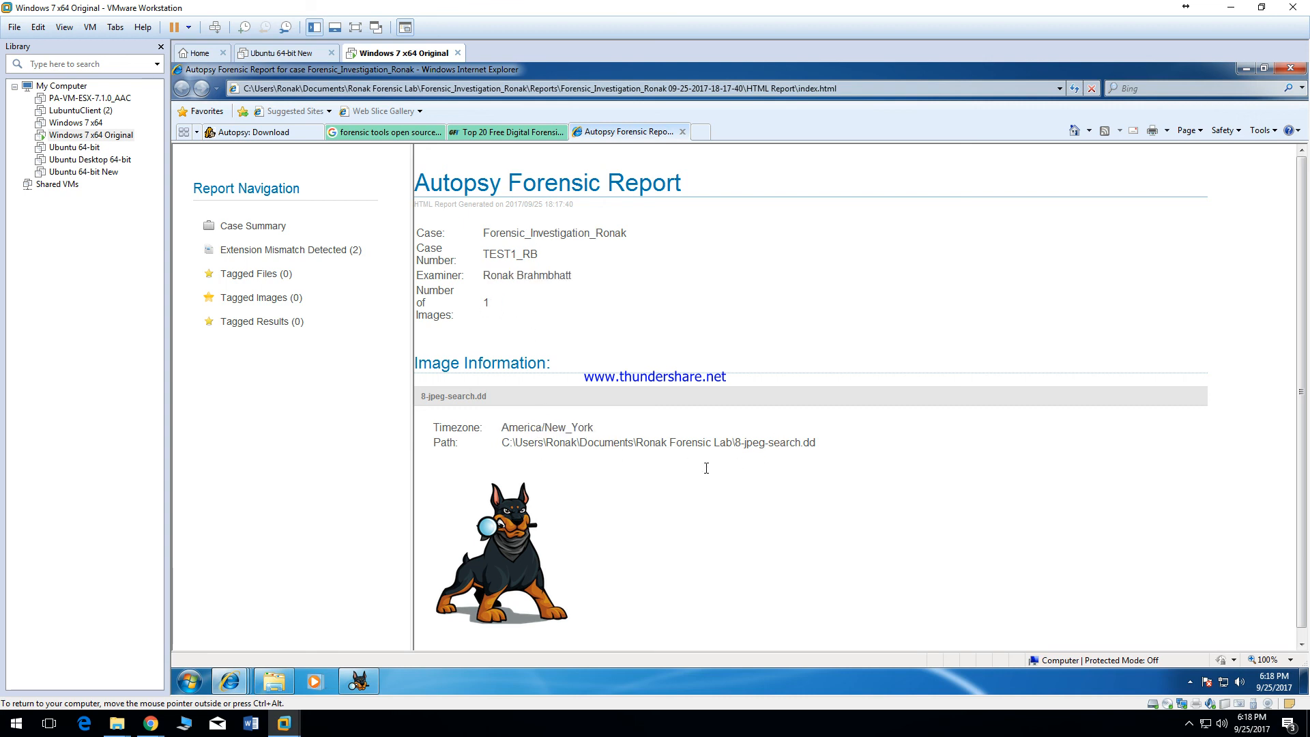
pyautogui.moveTo(742, 442); pyautogui.dragTo(816, 443)
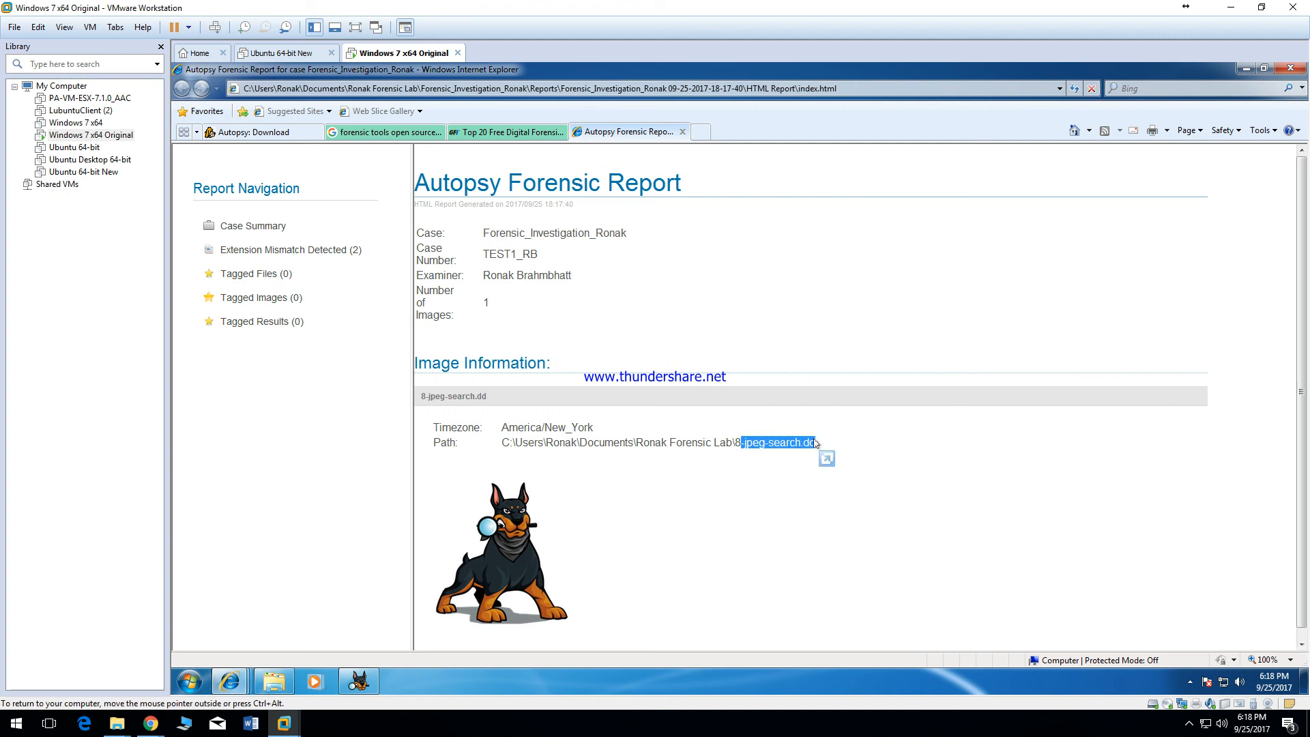
# - Go through the report's Extension Mismatch Detected, Tagged Files, Tagged Images and Tagged Results sections, ending on the Case Summary
pyautogui.click(307, 252)
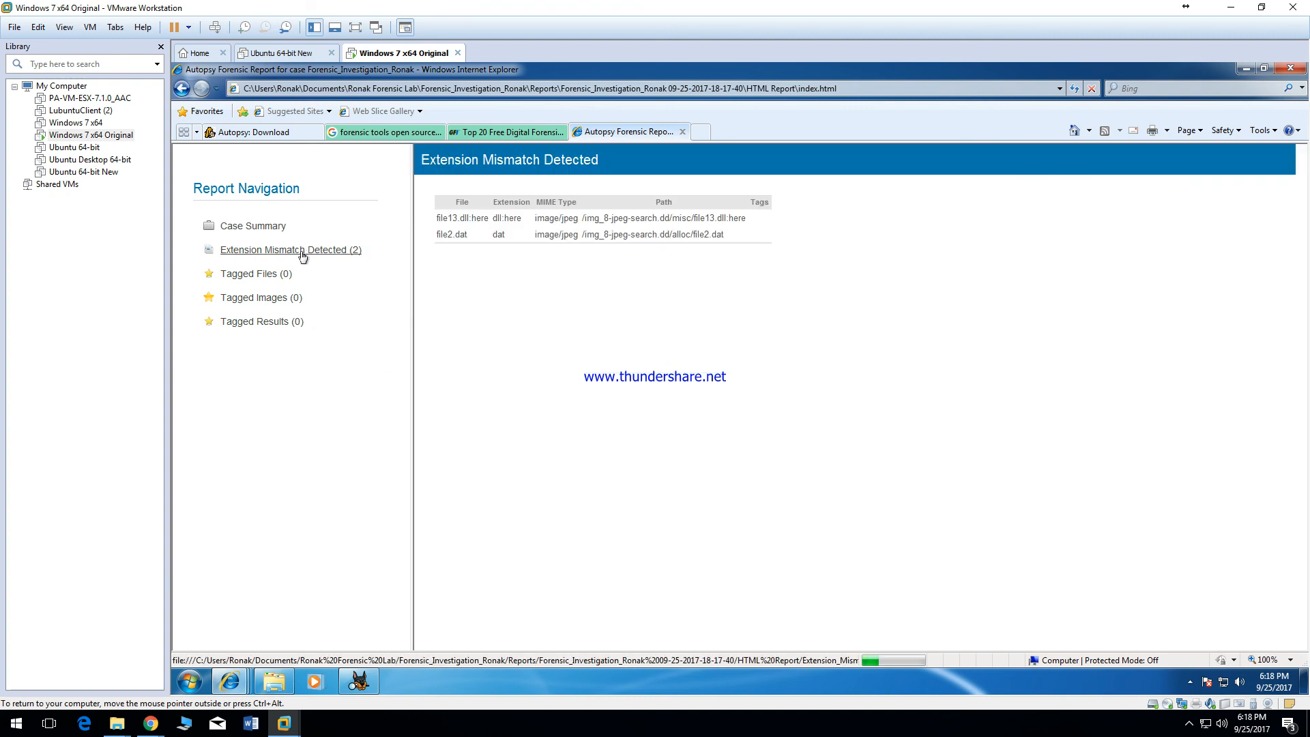
pyautogui.click(260, 276)
pyautogui.click(263, 301)
pyautogui.click(264, 322)
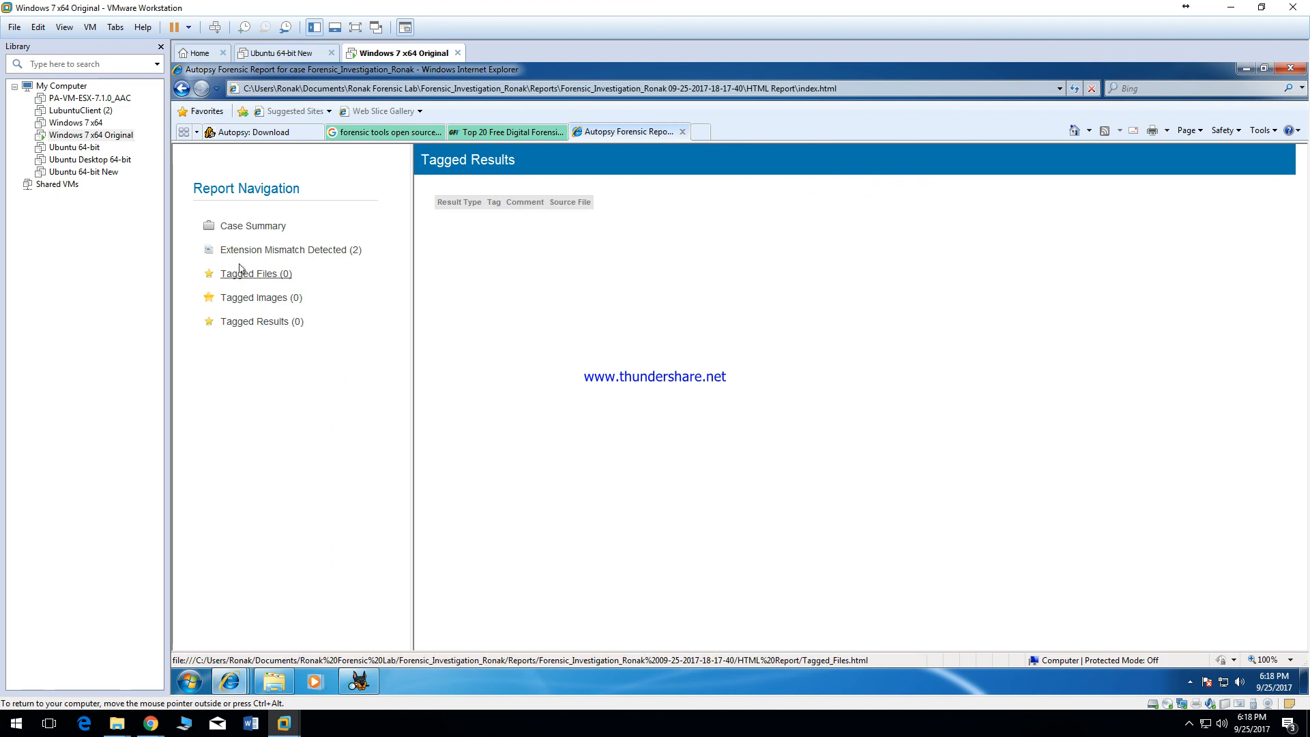
pyautogui.click(273, 250)
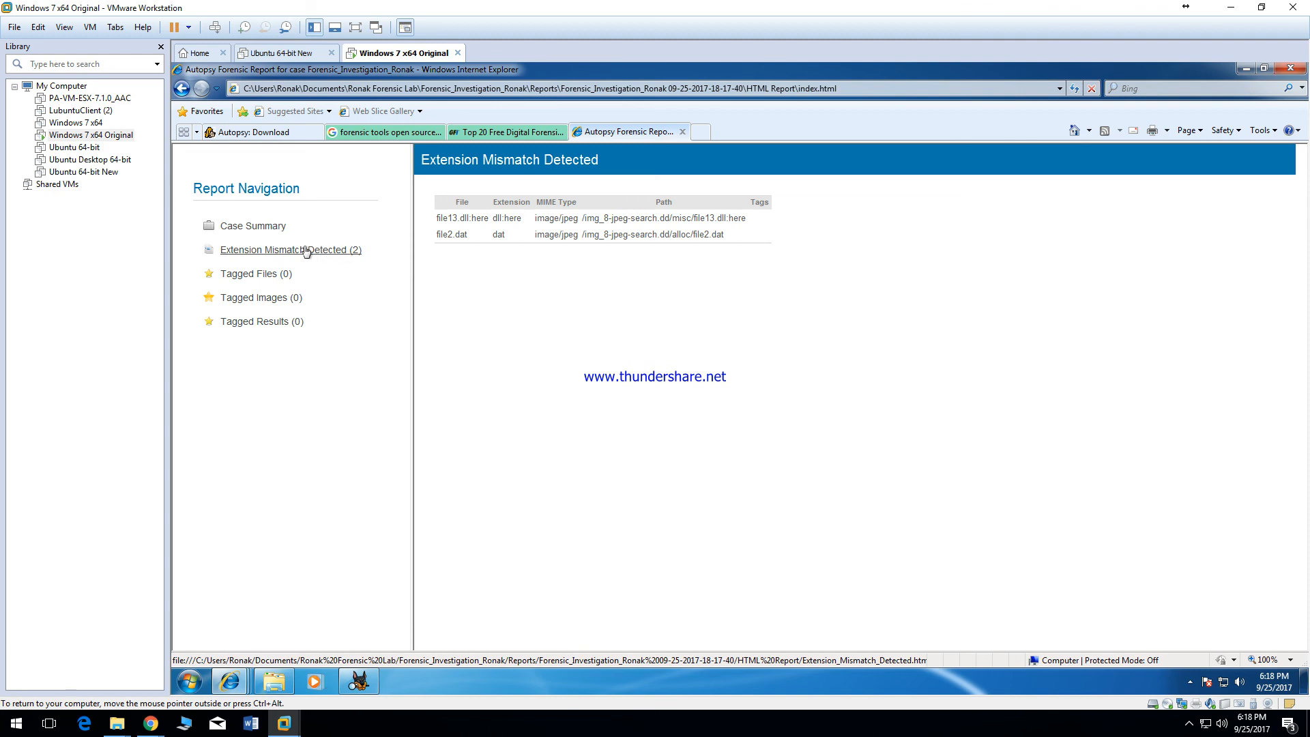
pyautogui.click(278, 226)
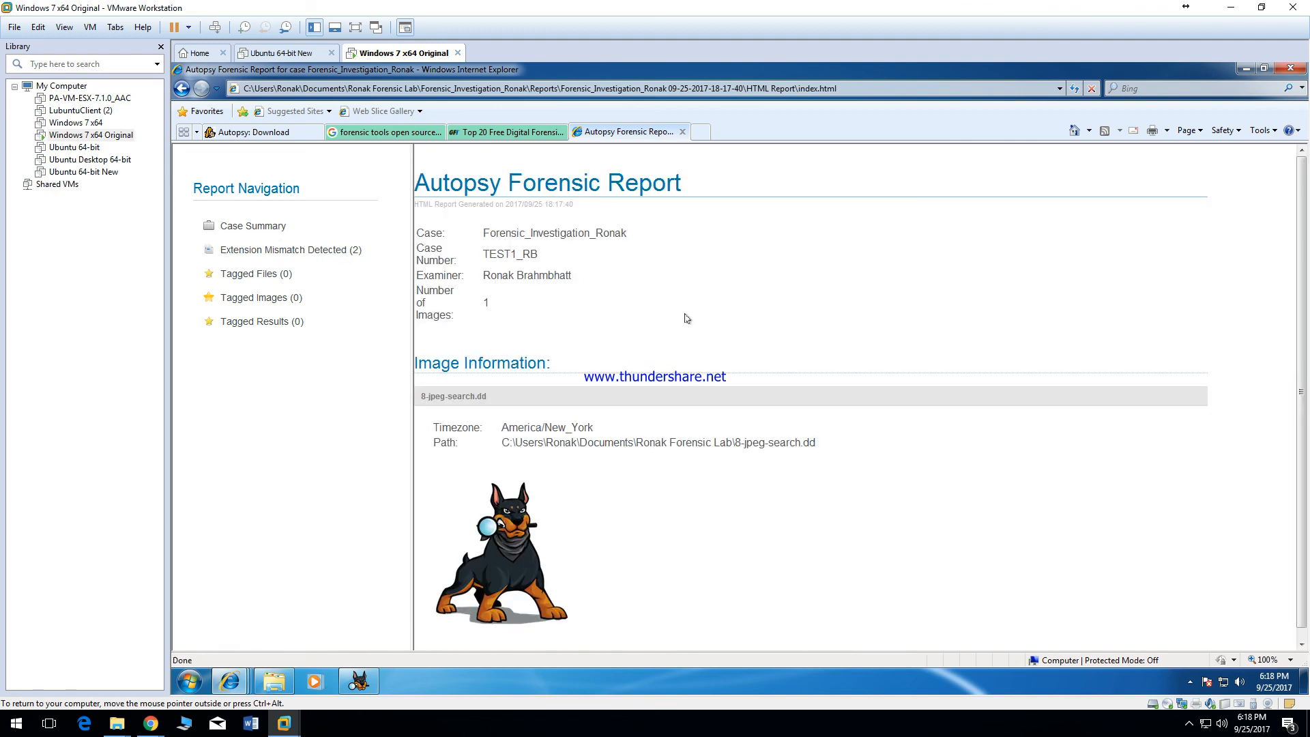
pyautogui.scroll(-1, 676, 350)
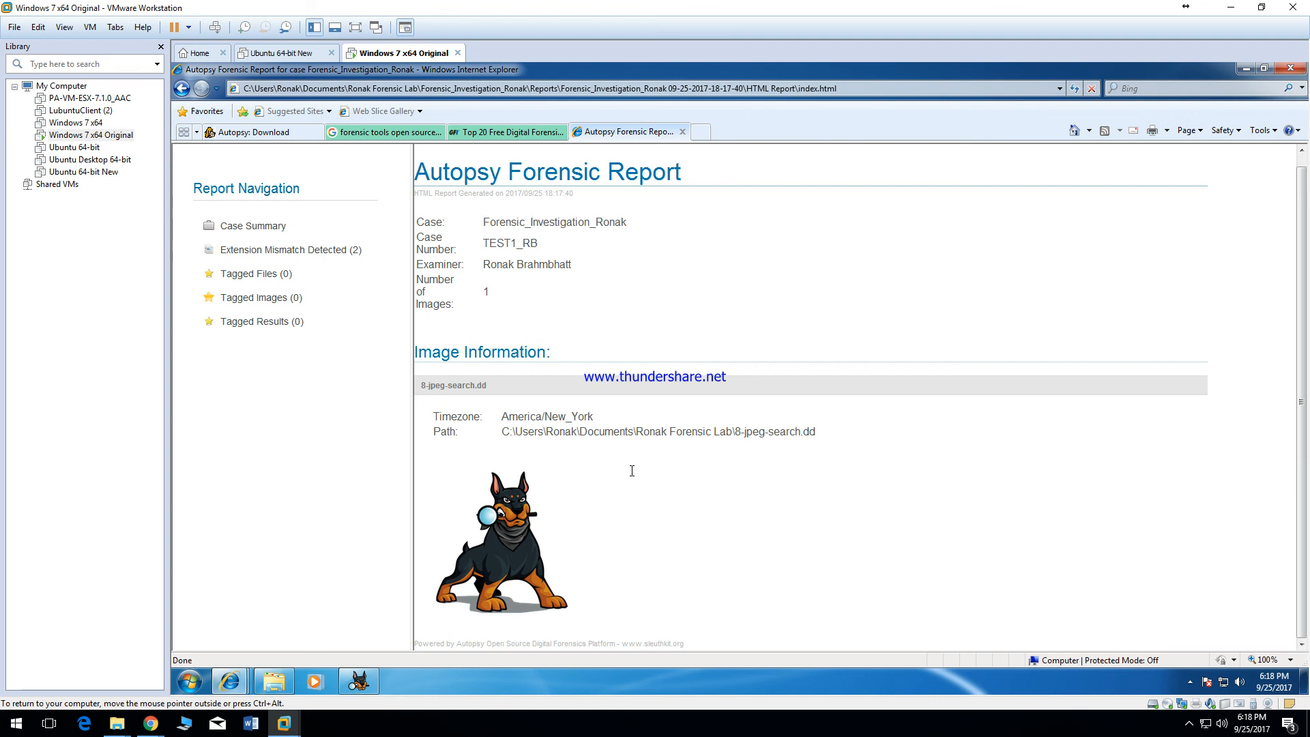
pyautogui.click(1191, 723)
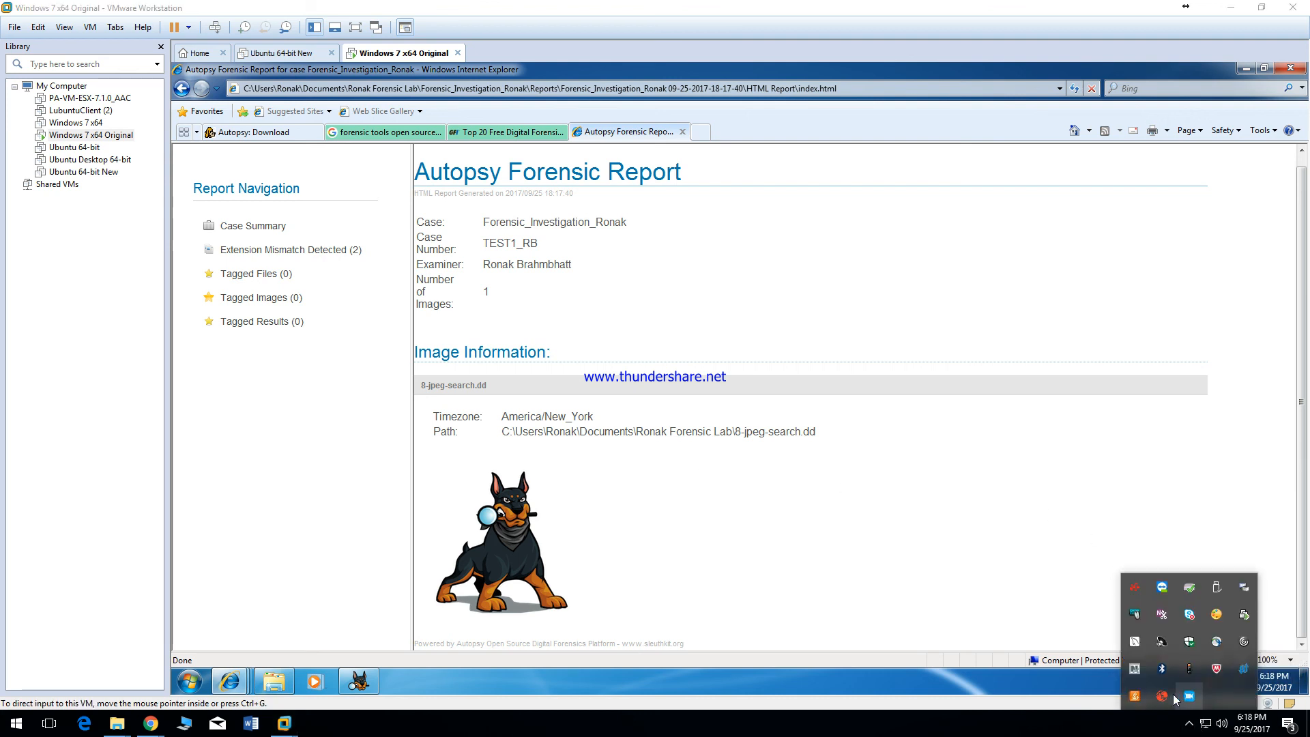